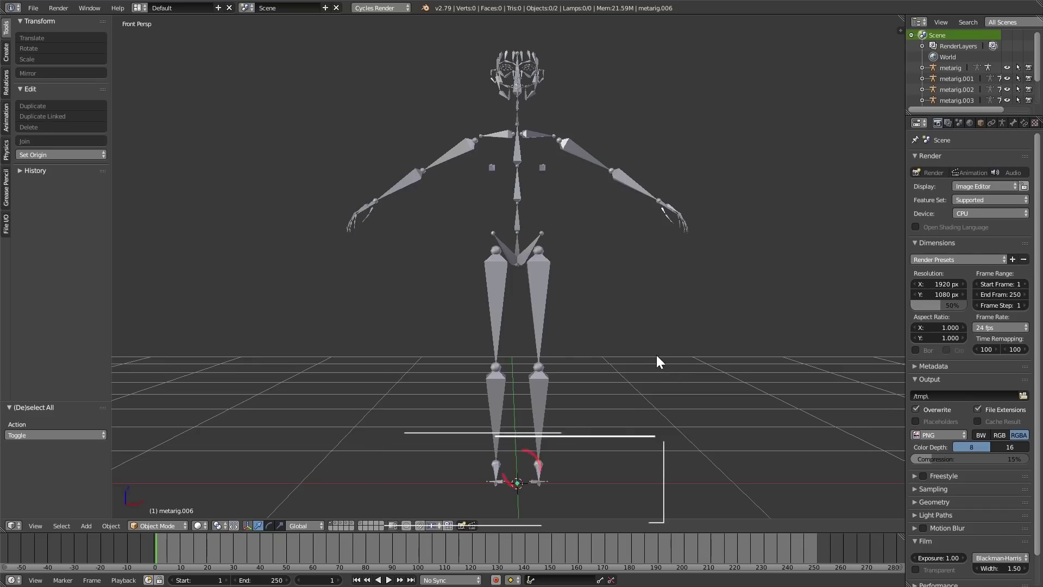
# Select the existing human armature in front view
pyautogui.moveTo(619, 361); pyautogui.dragTo(653, 361, button='middle')
pyautogui.press('KP_1')
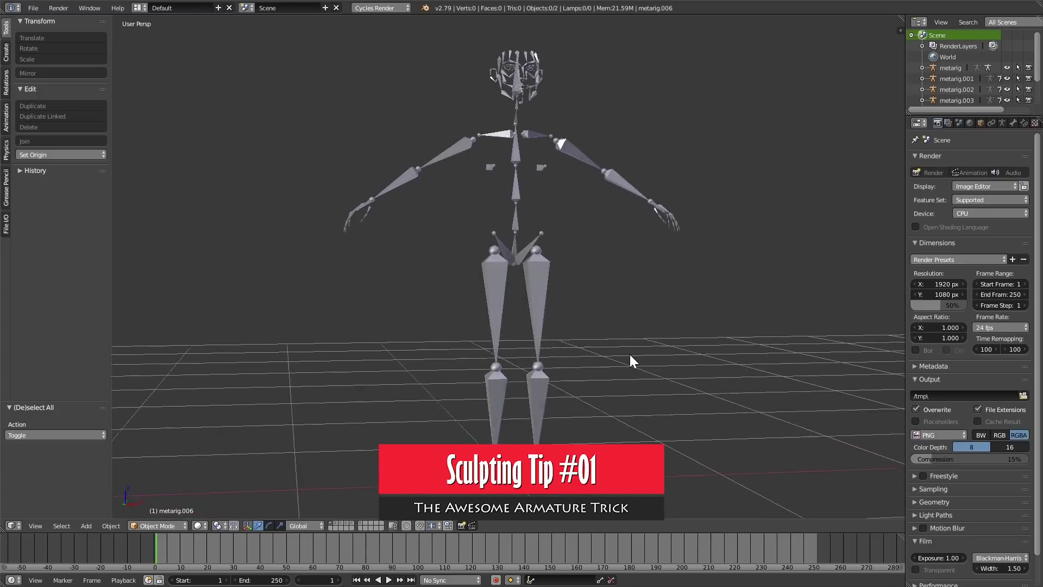
pyautogui.rightClick(548, 305)
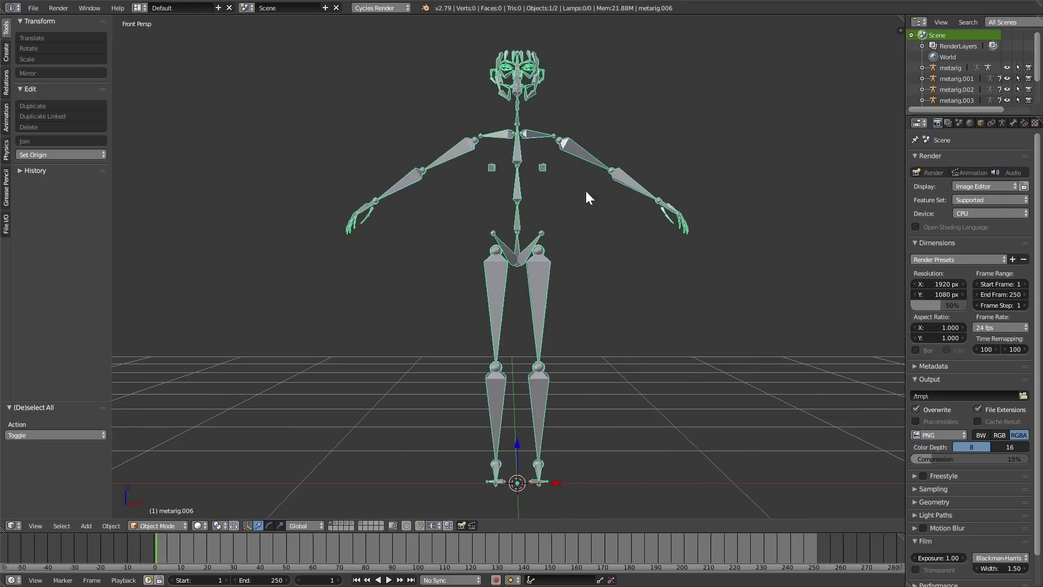
# Check the Rigging: Rigify add-on in the user preferences and close them
pyautogui.click(34, 7)
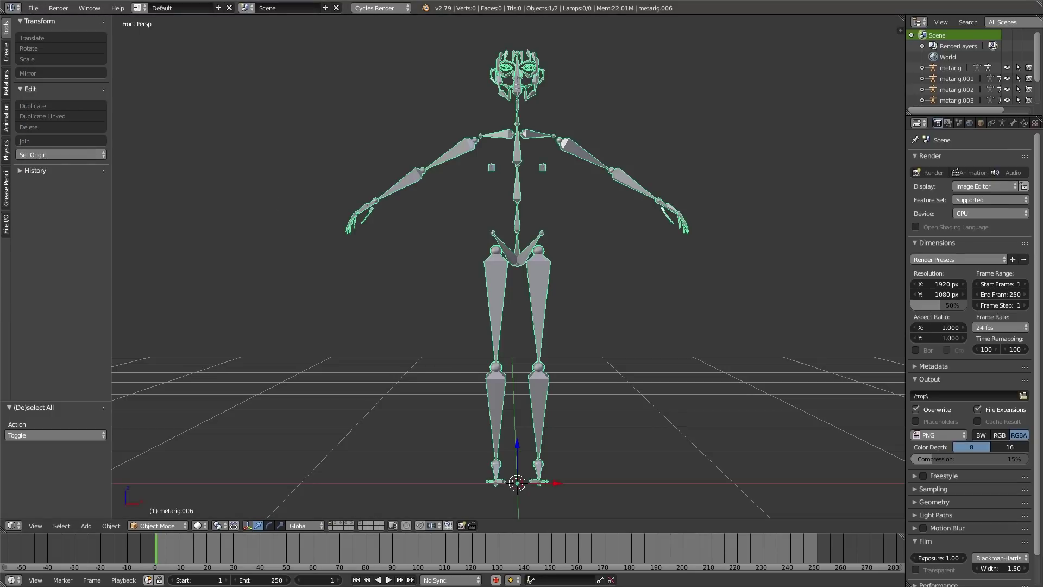
pyautogui.moveTo(309, 3); pyautogui.dragTo(312, 164)
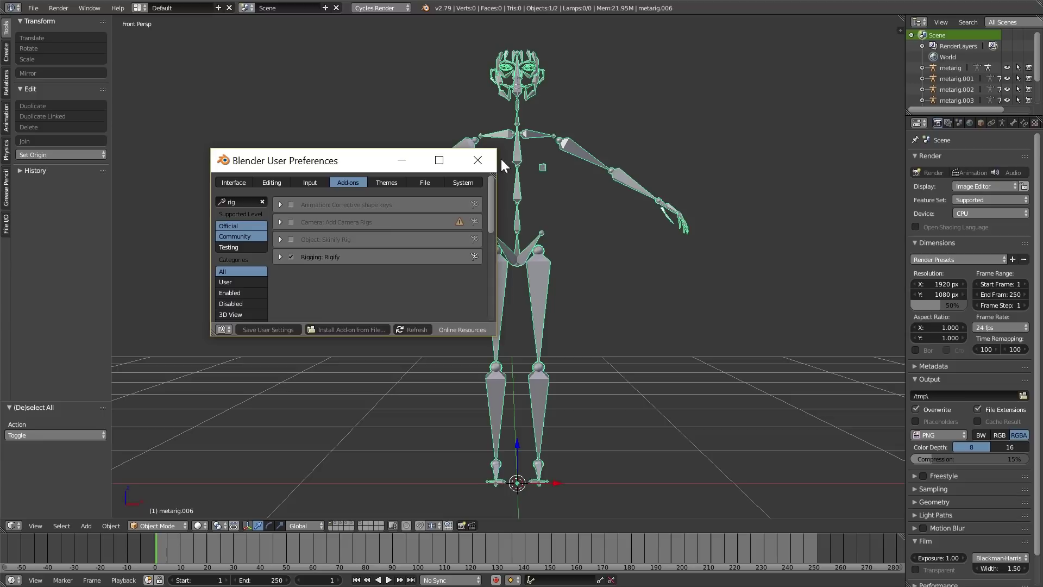
pyautogui.click(477, 159)
# Delete the selected armature and add a new Human (Meta-Rig) armature in its place
pyautogui.press('x')
pyautogui.click(528, 301)
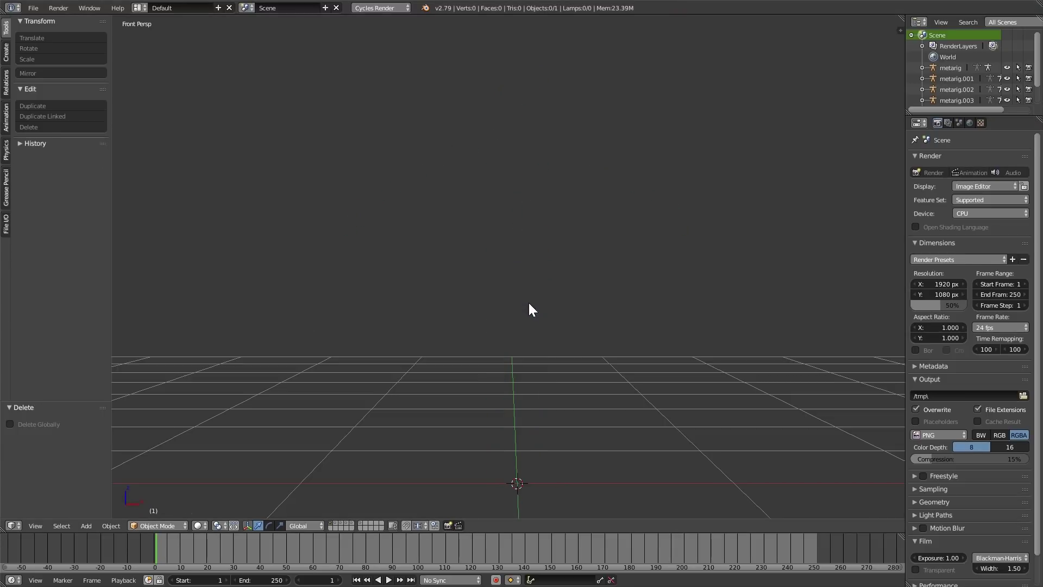
pyautogui.hotkey('shift', 'a')
pyautogui.moveTo(518, 361)
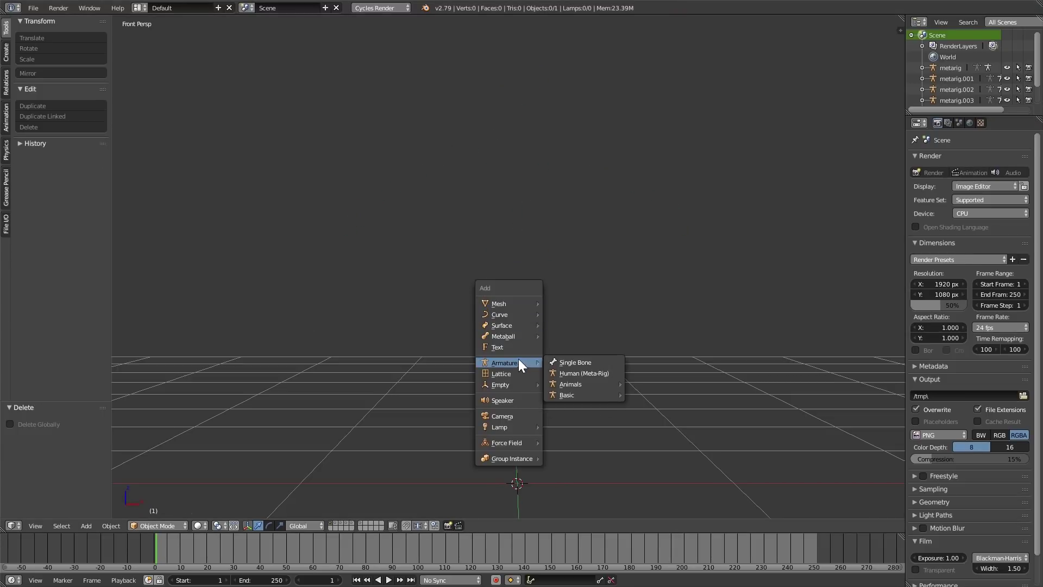
pyautogui.click(592, 374)
# Examine the new rig's facial bones up close and its whole body from the front
pyautogui.moveTo(582, 370)
pyautogui.mouseDown(button='middle')
pyautogui.moveTo(654, 379)
pyautogui.moveTo(569, 357)
pyautogui.mouseUp(button='middle')
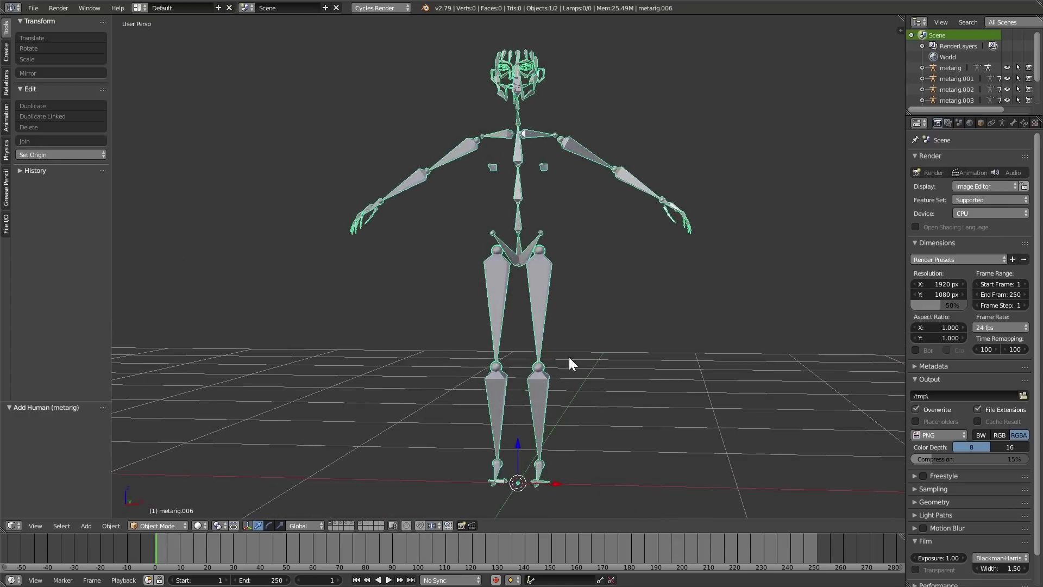
pyautogui.scroll(7, 569, 357)
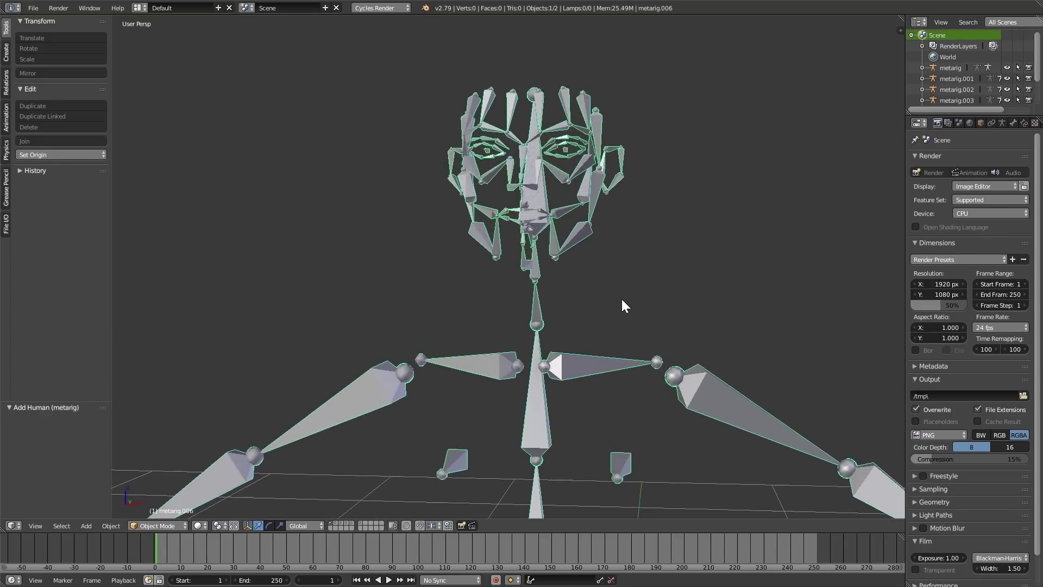
pyautogui.press('KP_1')
pyautogui.scroll(5, 596, 356)
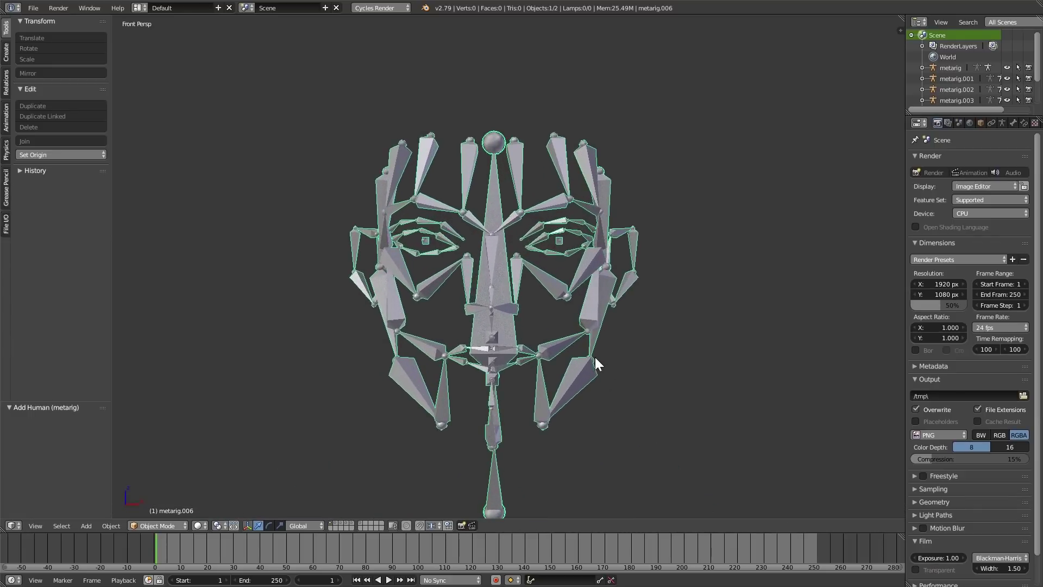
pyautogui.keyDown('shift'); pyautogui.scroll(-1, 595, 357); pyautogui.keyUp('shift')
pyautogui.scroll(3, 589, 357)
pyautogui.moveTo(560, 293); pyautogui.dragTo(578, 332, button='middle')
pyautogui.scroll(-7, 639, 278)
pyautogui.keyDown('shift'); pyautogui.moveTo(621, 410); pyautogui.dragTo(614, 325, button='middle'); pyautogui.keyUp('shift')
pyautogui.scroll(-3, 614, 325)
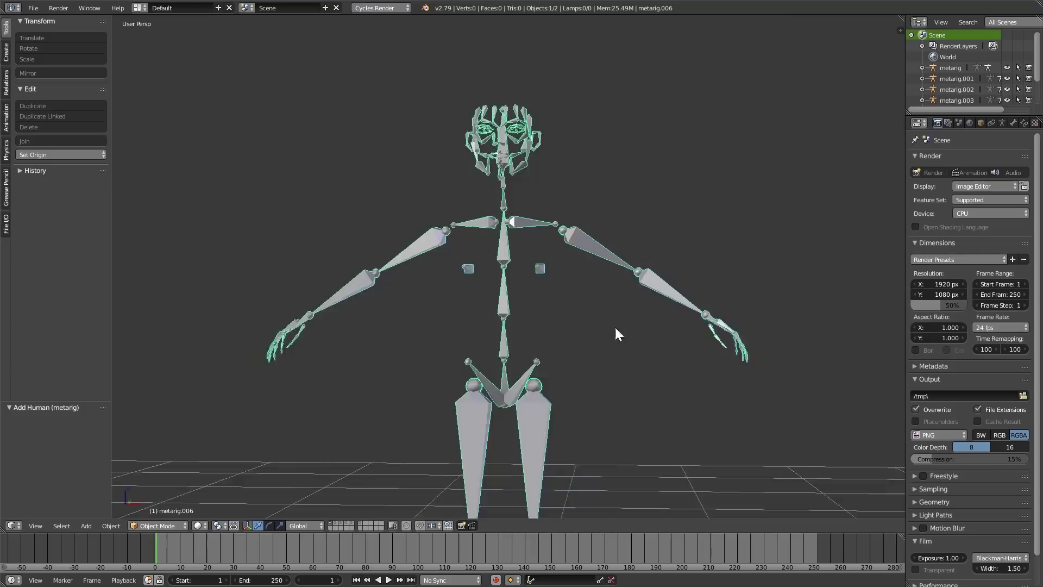
pyautogui.press('KP_1')
pyautogui.keyDown('shift'); pyautogui.moveTo(613, 371); pyautogui.dragTo(606, 326, button='middle'); pyautogui.keyUp('shift')
pyautogui.scroll(-1, 611, 321)
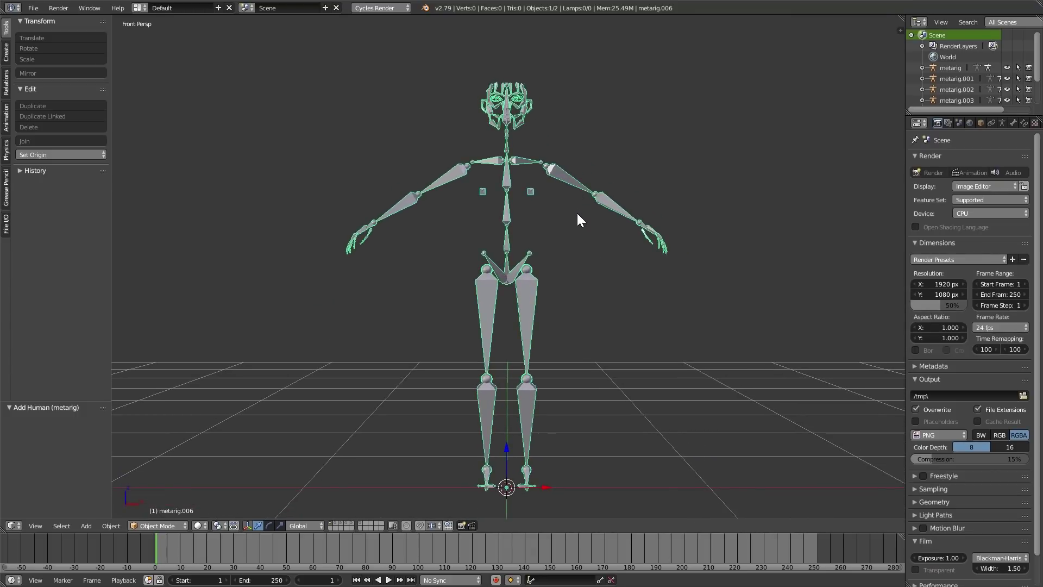
# Enter Edit Mode on the human rig and enable X-Axis Mirror in its armature options
pyautogui.press('Tab')
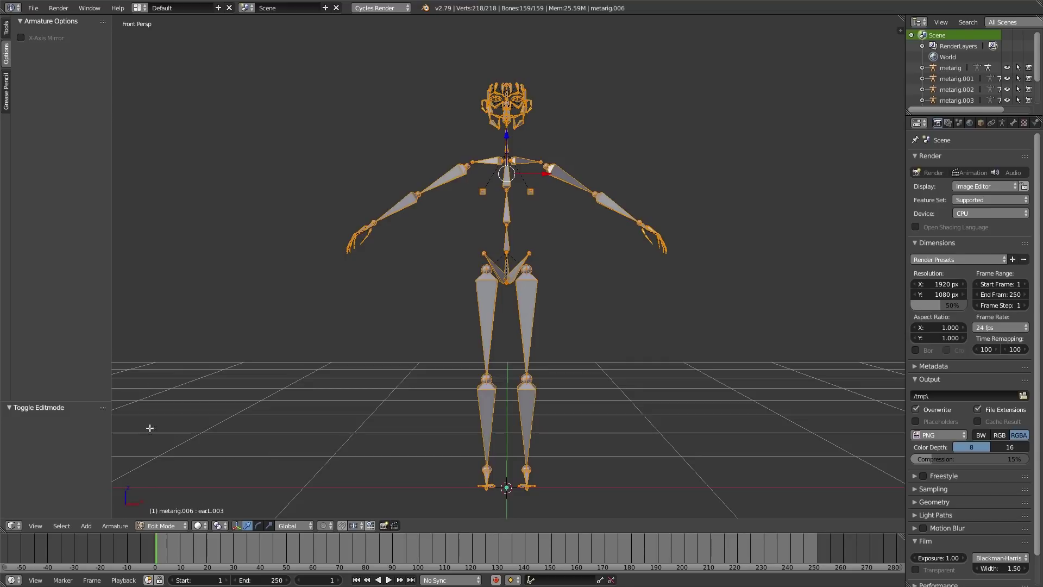
pyautogui.click(7, 30)
pyautogui.click(7, 52)
pyautogui.keyDown('shift'); pyautogui.moveTo(601, 220); pyautogui.dragTo(552, 229, button='middle'); pyautogui.keyUp('shift')
# Lengthen the left upper arm by moving the forearm and hand bones 0.124 along X and -0.189 along Z
pyautogui.rightClick(529, 188)
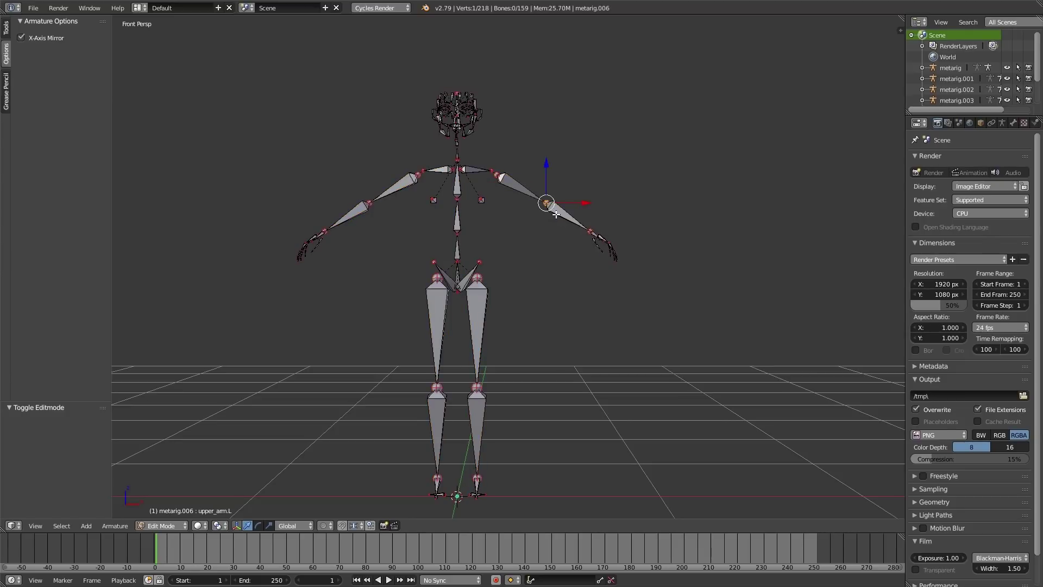
pyautogui.press('g')
pyautogui.rightClick(575, 237)
pyautogui.press('g')
pyautogui.click(619, 318)
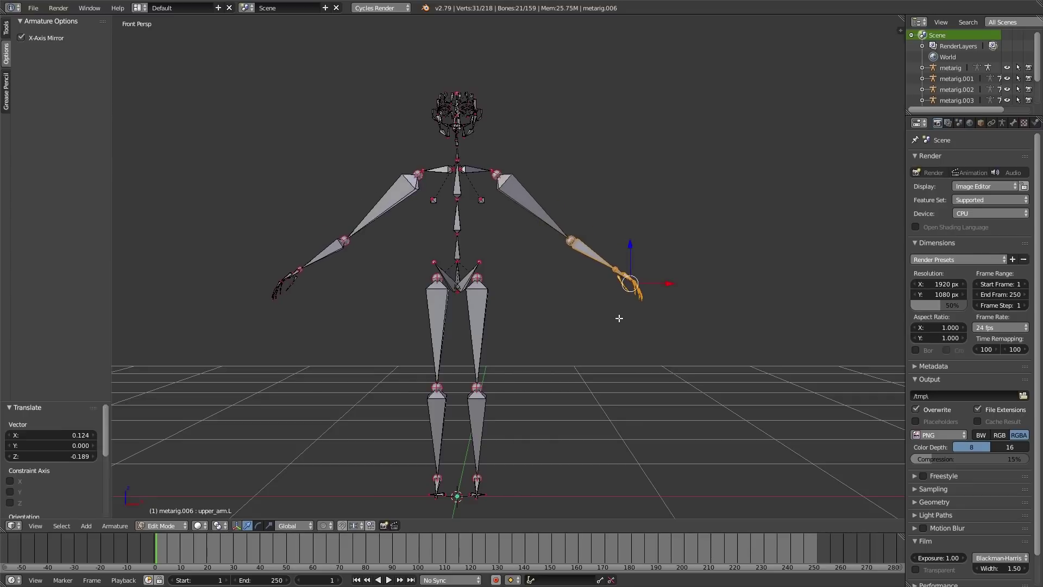
pyautogui.press('b')
pyautogui.moveTo(615, 240); pyautogui.dragTo(676, 301)
pyautogui.press('g')
pyautogui.rightClick(640, 309)
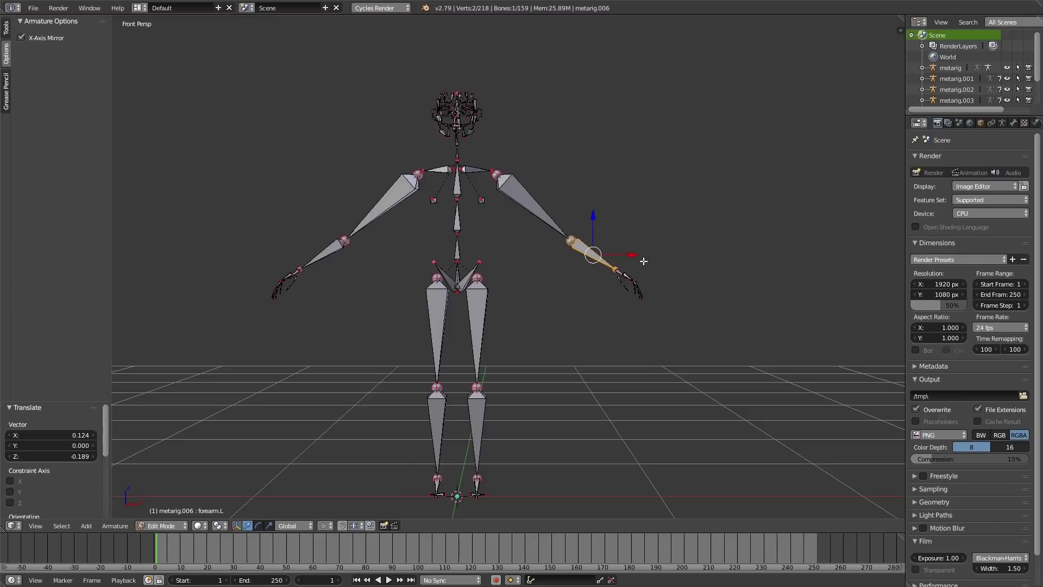
# Move the left hand bones down about 0.27 to lengthen the forearm, turning the hand downward and shifting it slightly inward before leaving Edit Mode
pyautogui.press('b')
pyautogui.moveTo(687, 226); pyautogui.dragTo(609, 307)
pyautogui.press('g')
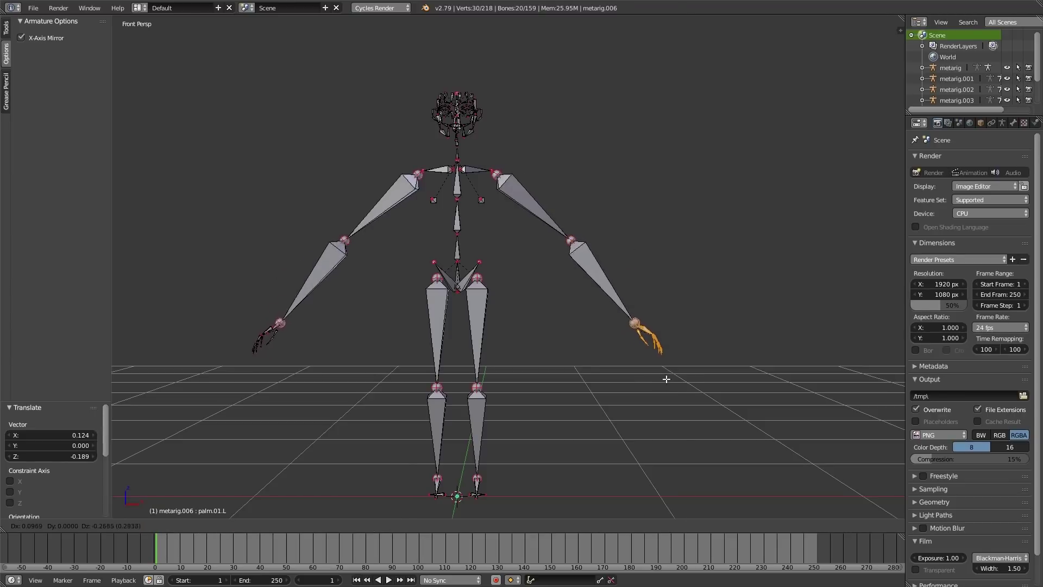
pyautogui.click(661, 380)
pyautogui.press('r')
pyautogui.click(685, 372)
pyautogui.press('g')
pyautogui.click(675, 370)
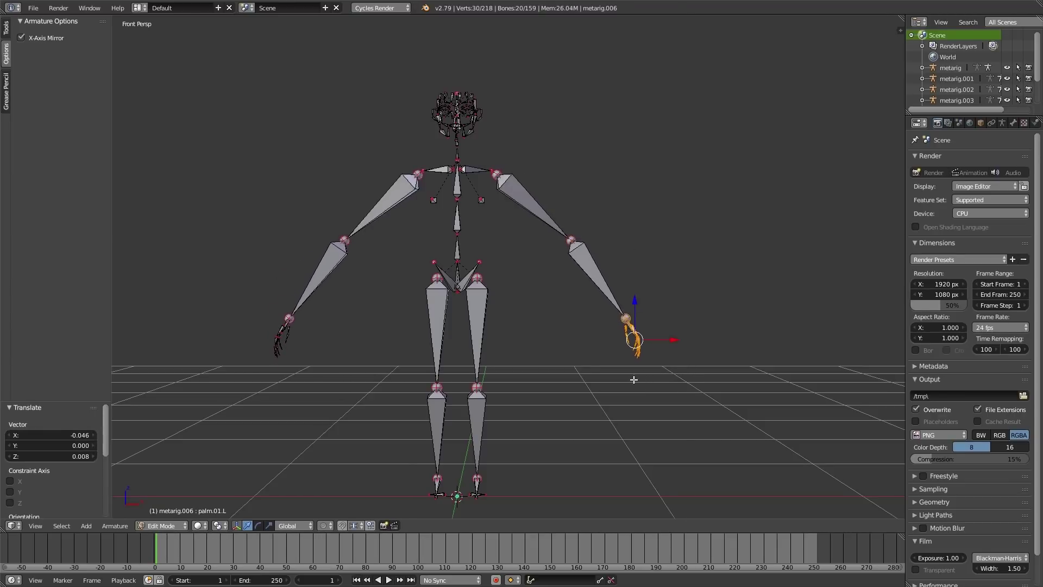
pyautogui.moveTo(634, 379); pyautogui.dragTo(715, 380, button='middle')
pyautogui.press('KP_1')
pyautogui.press('Tab')
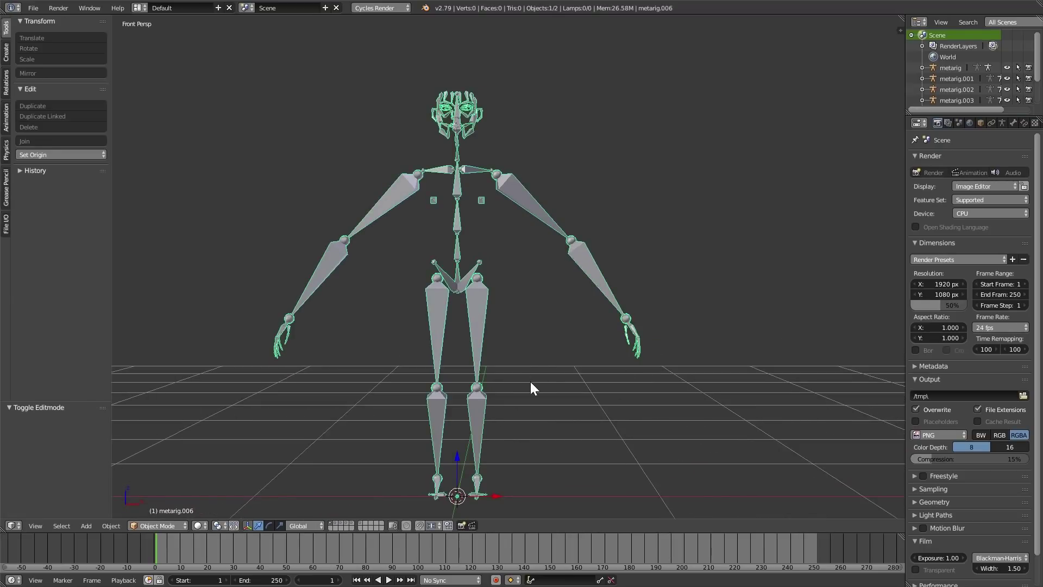
# Add a UV Sphere mesh at the rig's base and enter Edit Mode on it
pyautogui.keyDown('shift'); pyautogui.moveTo(531, 381); pyautogui.dragTo(571, 374, button='middle'); pyautogui.keyUp('shift')
pyautogui.hotkey('shift', 'a')
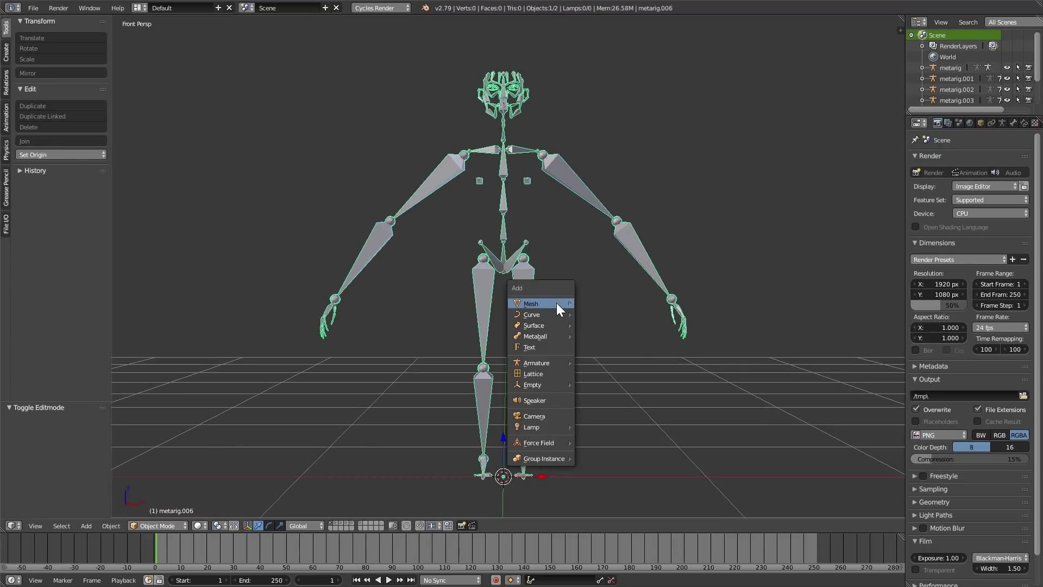
pyautogui.moveTo(556, 305)
pyautogui.click(612, 336)
pyautogui.press('Tab')
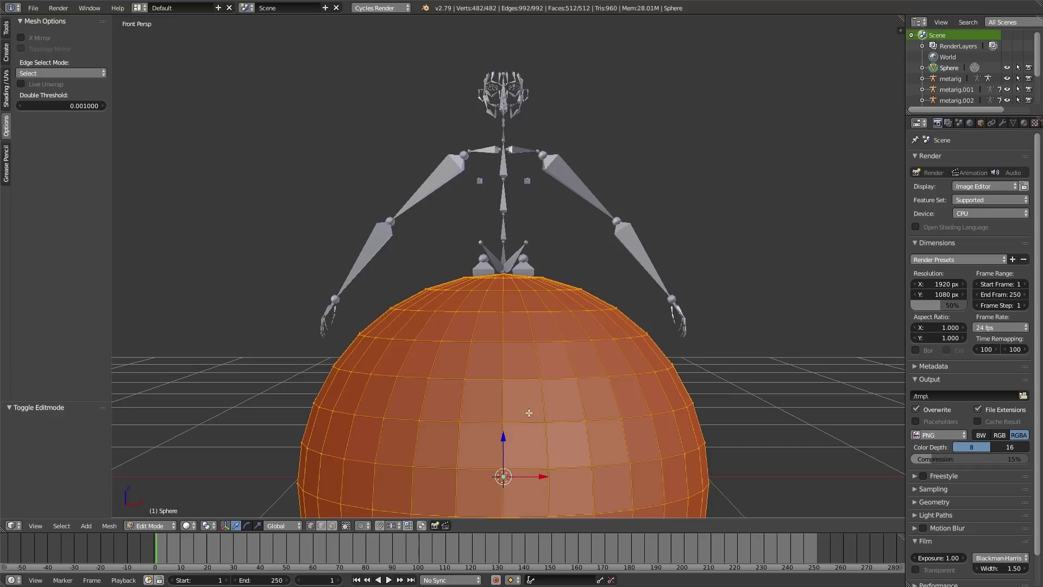
# Raise the sphere's geometry along Z by 1.633 and a further 0.249, and scale it down to cover the head bones
pyautogui.press('g')
pyautogui.press('z')
pyautogui.click(534, 122)
pyautogui.press('s')
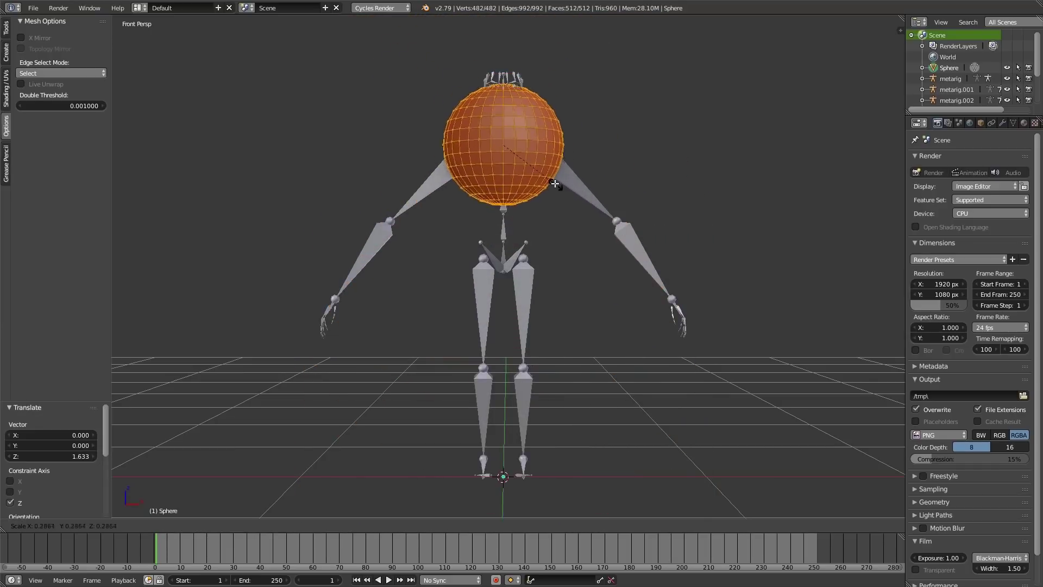
pyautogui.click(524, 145)
pyautogui.moveTo(503, 113); pyautogui.dragTo(504, 63)
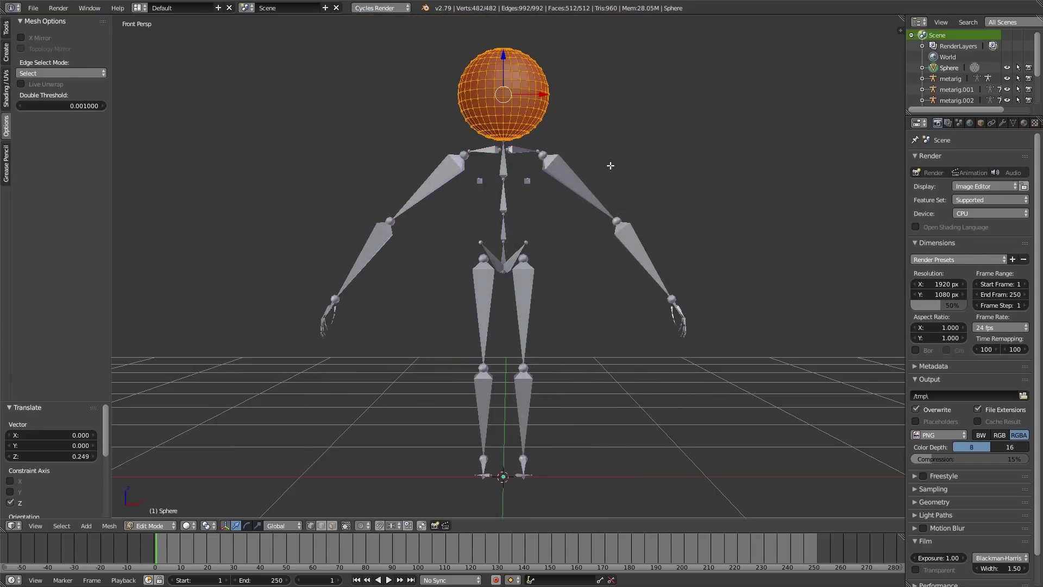
pyautogui.press('s')
pyautogui.click(581, 149)
pyautogui.press('Tab')
# Duplicate the head sphere, move the copy's geometry 0.222 along X and -0.313 along Z to the left shoulder, and scale it by 0.675
pyautogui.hotkey('shift', 'd')
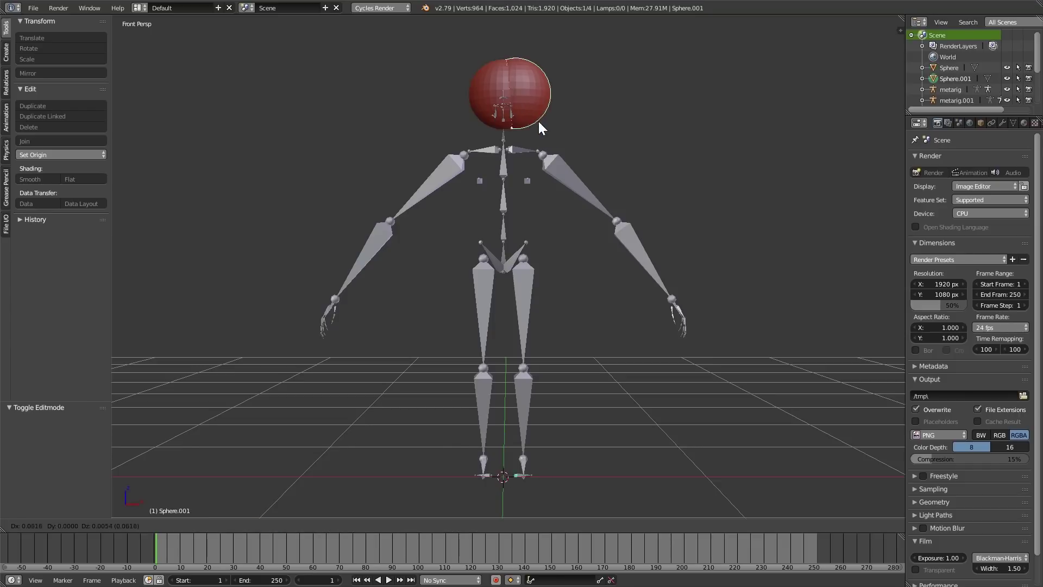
pyautogui.rightClick(539, 121)
pyautogui.press('Tab')
pyautogui.press('g')
pyautogui.click(582, 201)
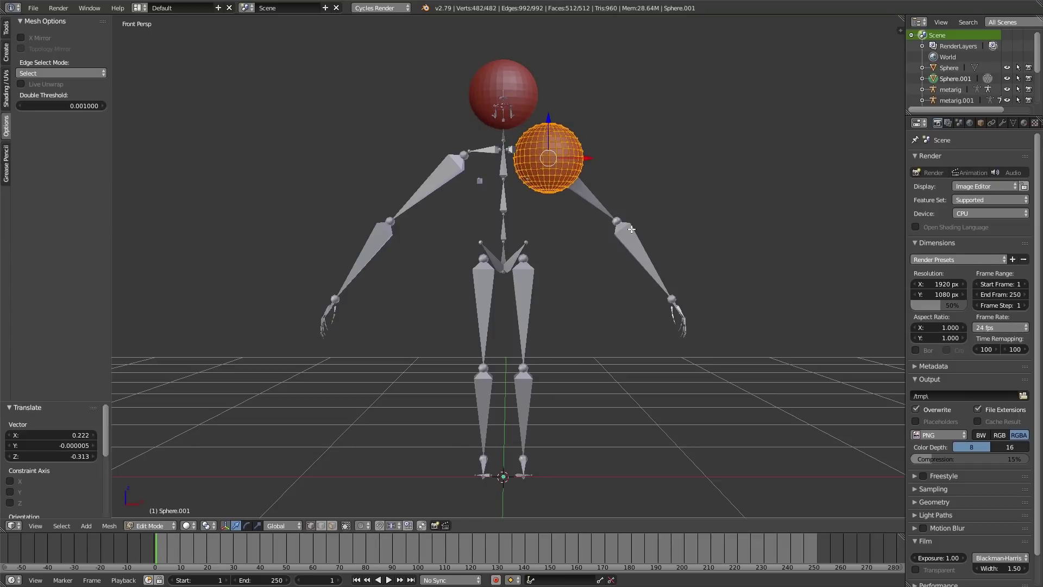
pyautogui.press('s')
pyautogui.click(573, 187)
# Add a Mirror modifier to the shoulder sphere and return to Object Mode
pyautogui.click(1002, 123)
pyautogui.click(957, 160)
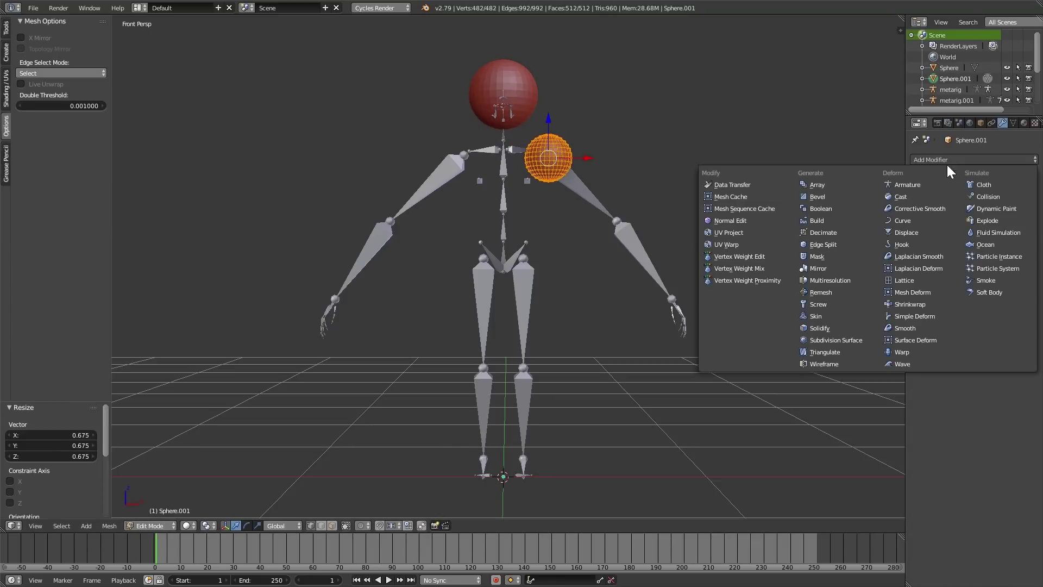
pyautogui.click(827, 268)
pyautogui.press('Tab')
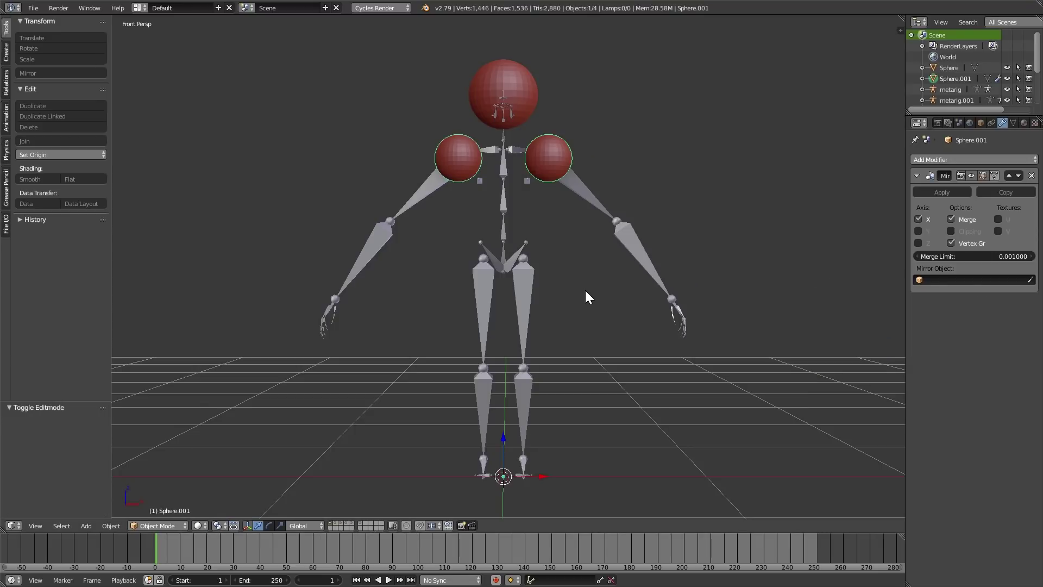
# In Sculpt Mode, stretch the shoulder sphere along the upper arm bone with an enlarged Grab brush, and return to Object Mode
pyautogui.hotkey('ctrl', 'Tab')
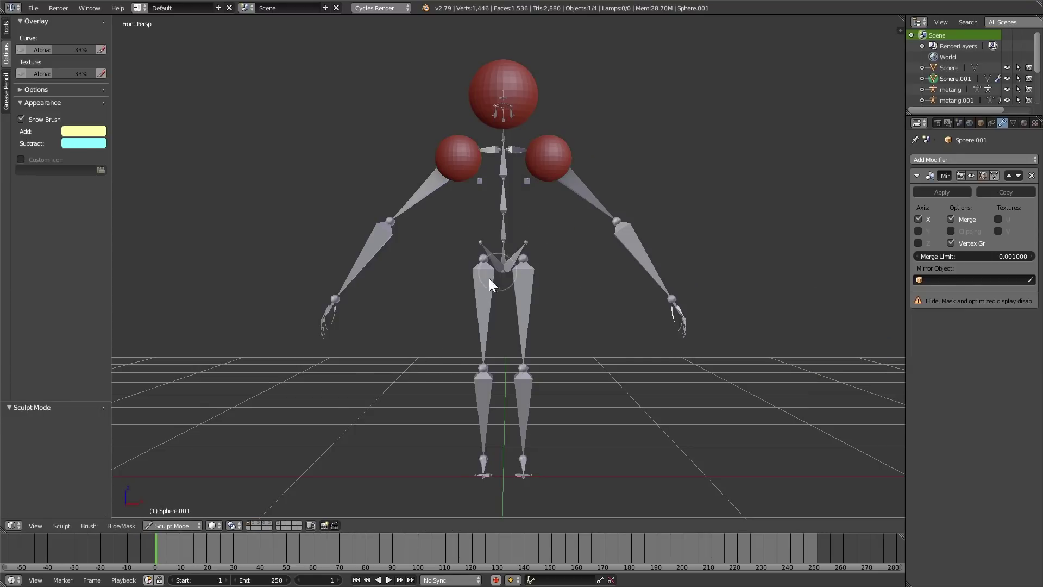
pyautogui.click(185, 523)
pyautogui.press('f')
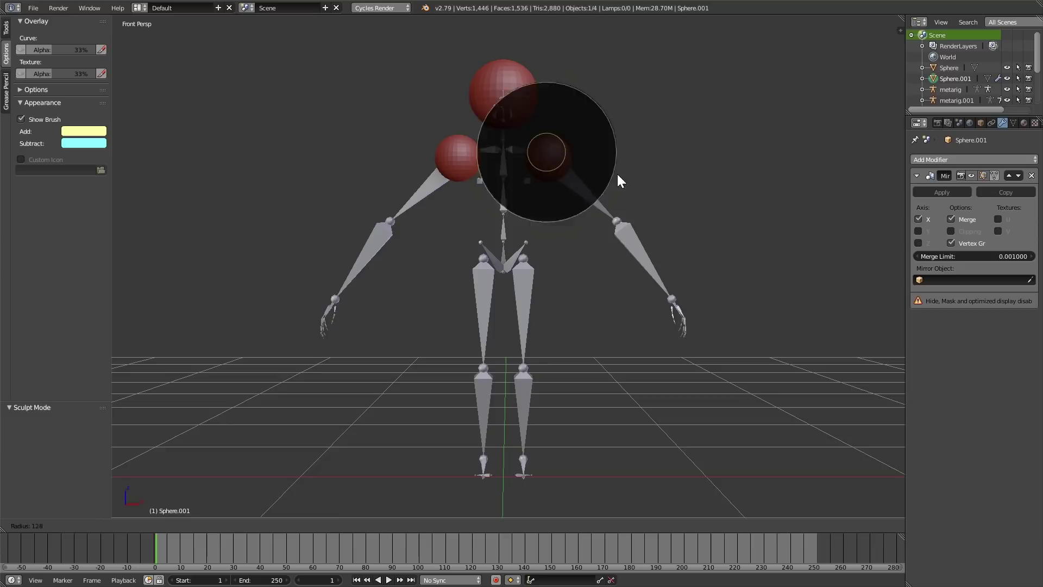
pyautogui.click(628, 175)
pyautogui.press('g')
pyautogui.moveTo(552, 170); pyautogui.dragTo(703, 288)
pyautogui.moveTo(585, 179); pyautogui.dragTo(705, 280)
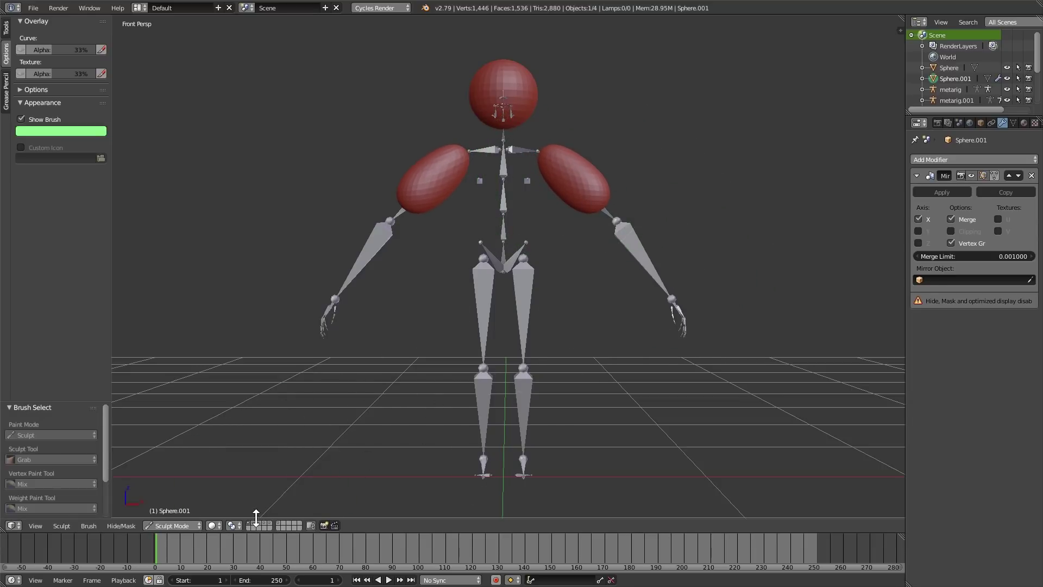
pyautogui.press('Tab')
pyautogui.press('Tab')
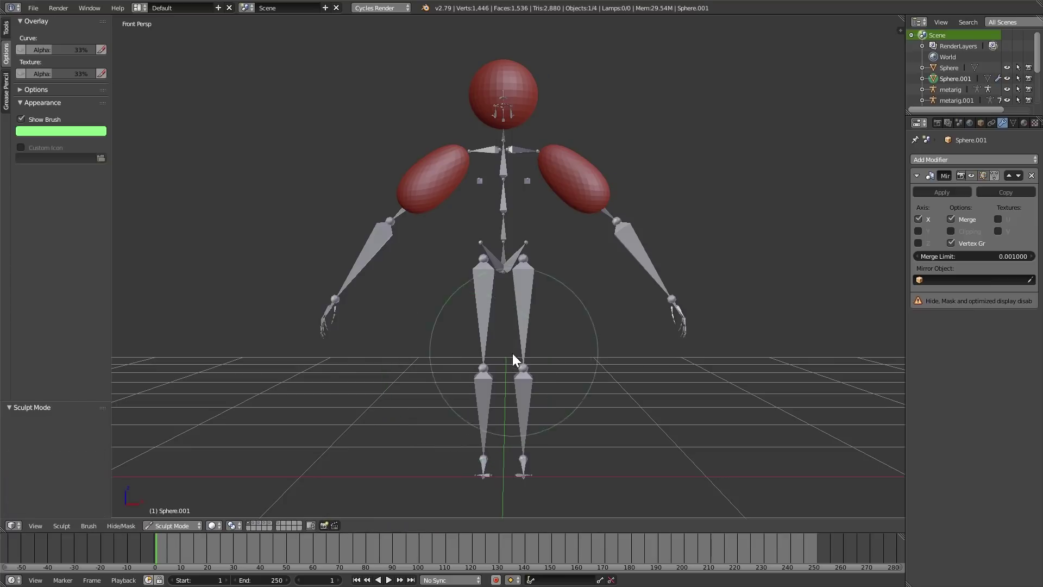
pyautogui.hotkey('ctrl', 'Tab')
# Browse the available animal meta-rigs and view the layers holding the bird and four-legged animal rigs
pyautogui.hotkey('shift', 'a')
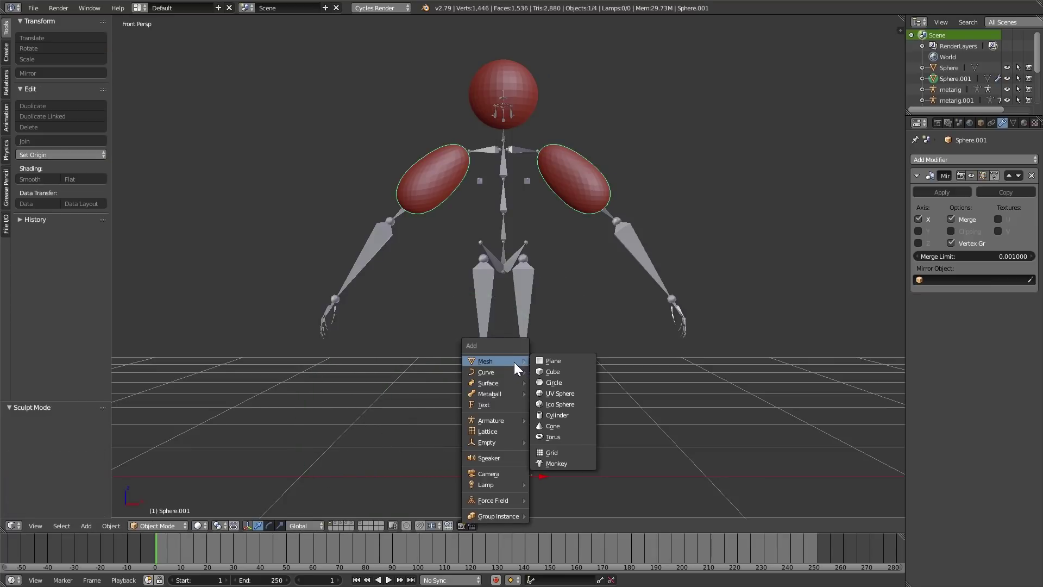
pyautogui.moveTo(508, 419)
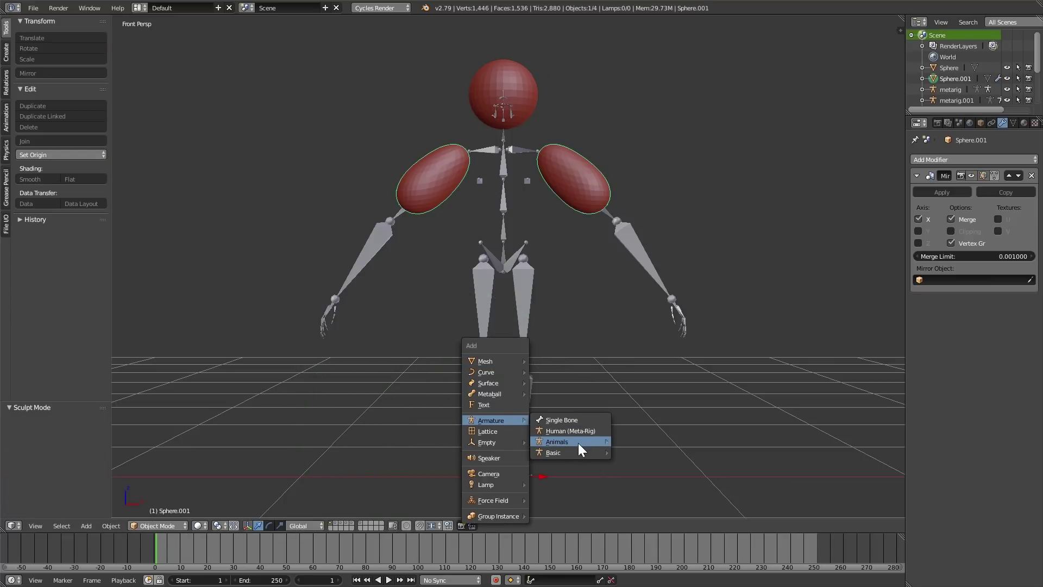
pyautogui.moveTo(578, 445)
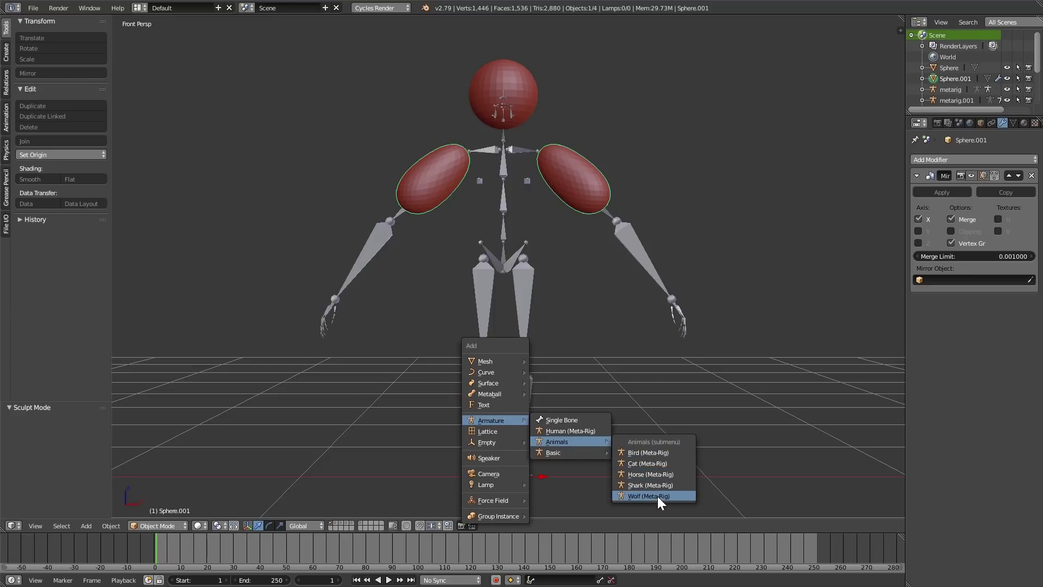
pyautogui.click(336, 523)
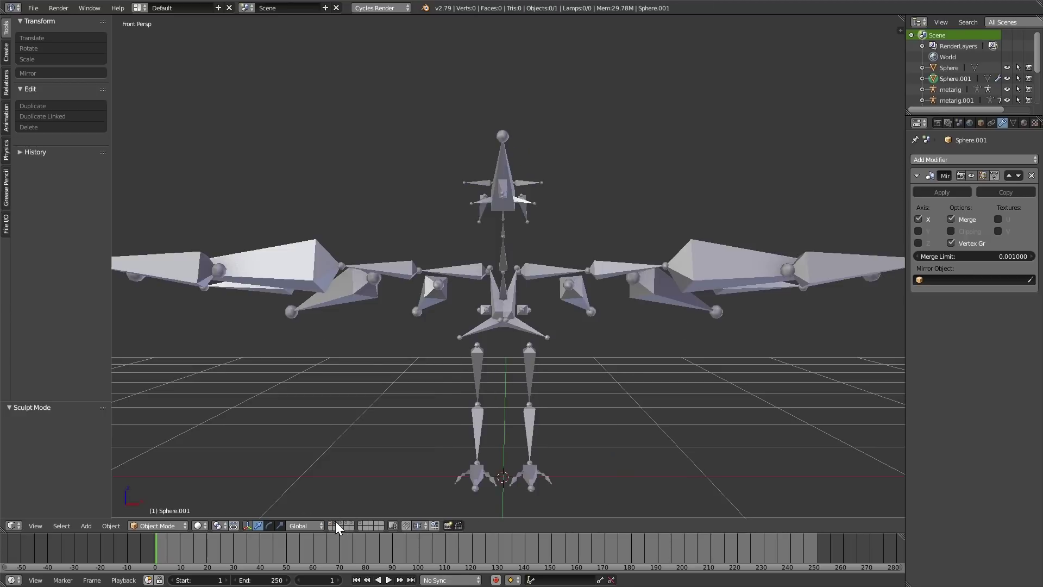
pyautogui.moveTo(390, 471); pyautogui.dragTo(438, 480, button='middle')
pyautogui.click(346, 522)
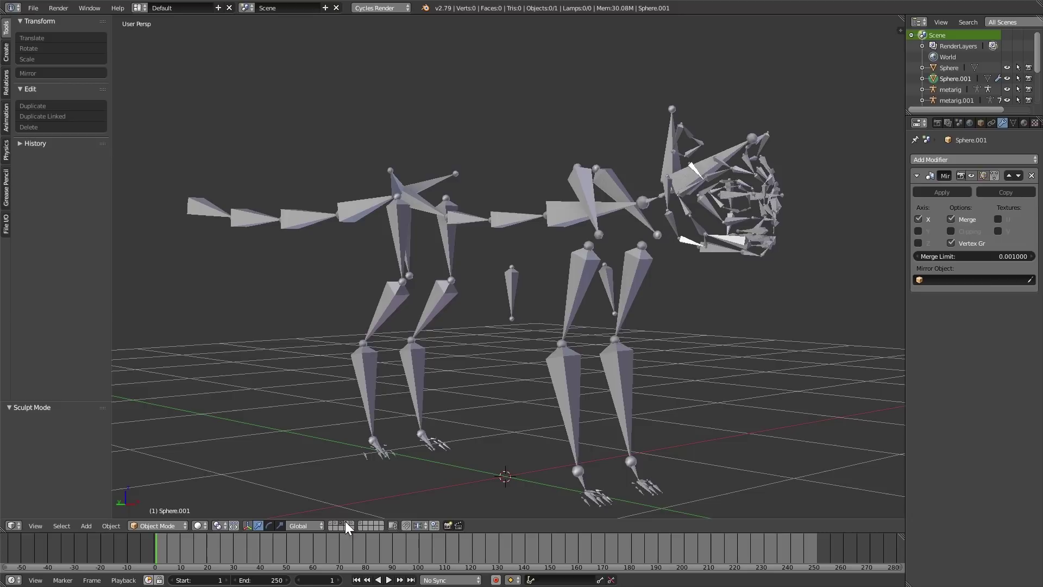
# View the layers holding the remaining four-legged meta-rigs, including the horse, and examine their bone layouts
pyautogui.click(346, 523)
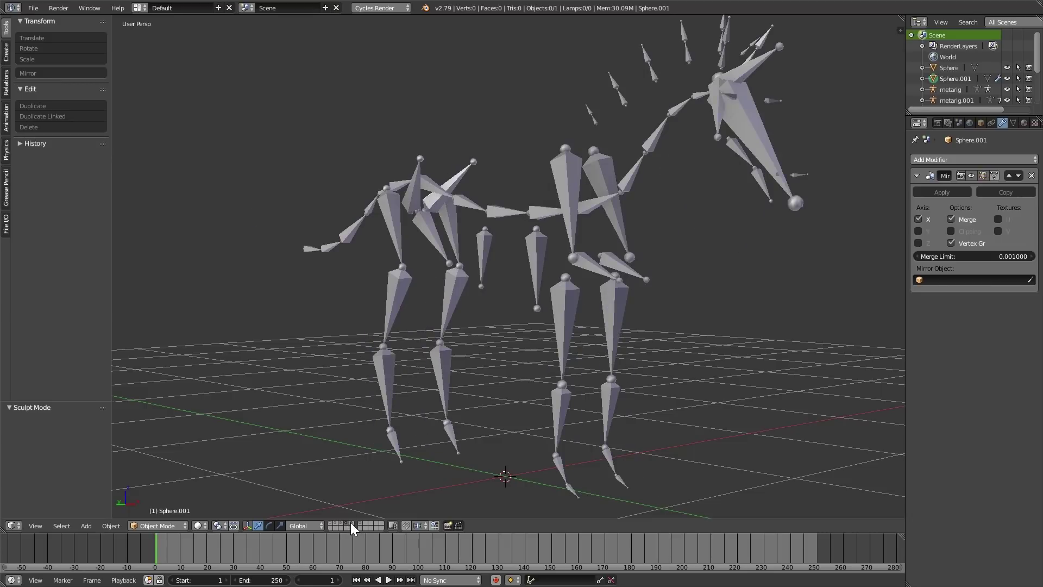
pyautogui.click(350, 523)
pyautogui.moveTo(369, 508)
pyautogui.mouseDown(button='middle')
pyautogui.moveTo(461, 437)
pyautogui.moveTo(362, 519)
pyautogui.mouseUp(button='middle')
pyautogui.click(362, 523)
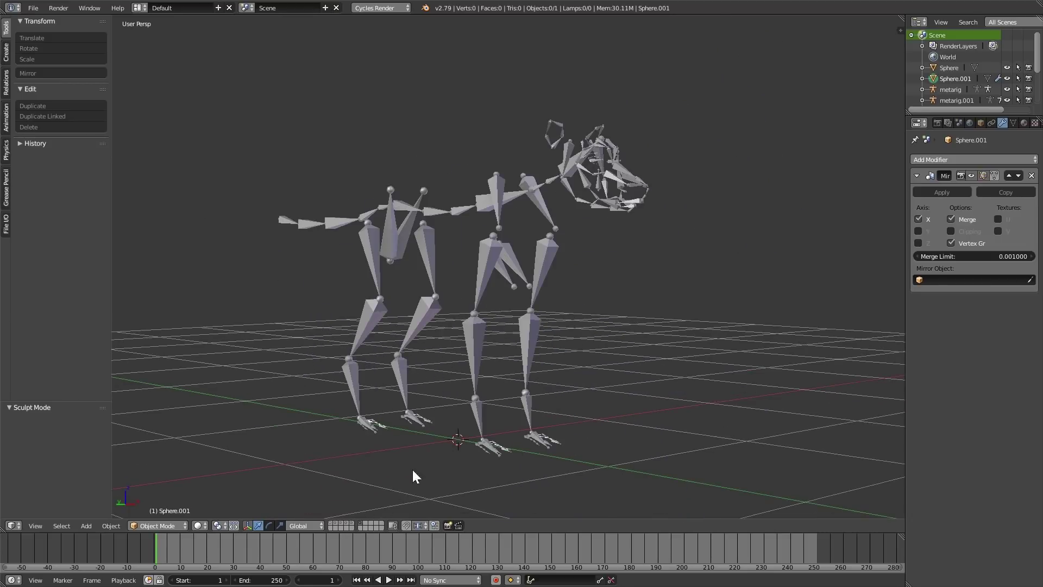
pyautogui.moveTo(412, 467); pyautogui.dragTo(440, 424, button='middle')
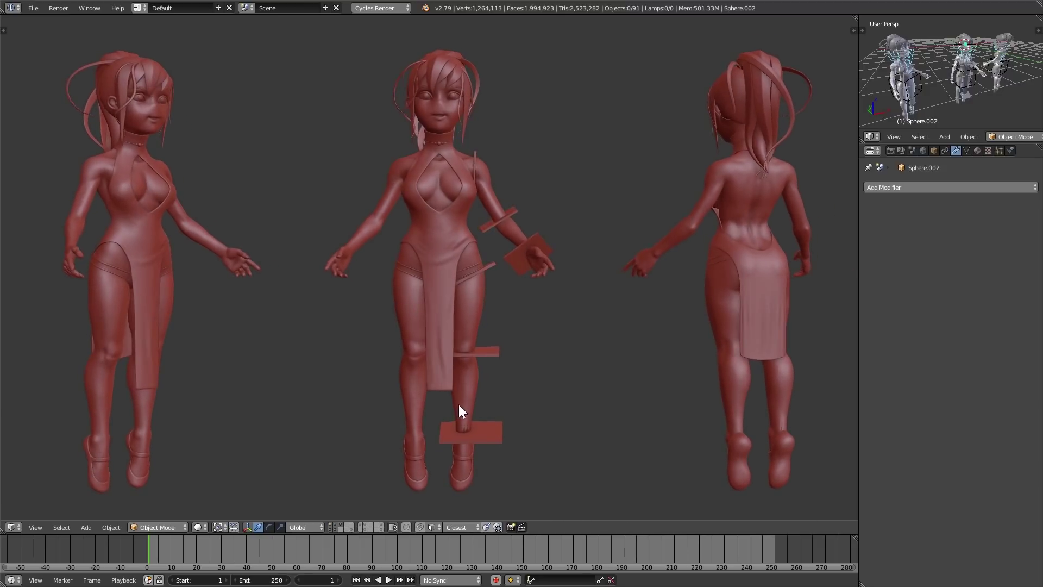
# Hide the flat cutter planes intersecting the middle character's arm and leg
pyautogui.scroll(2, 499, 356)
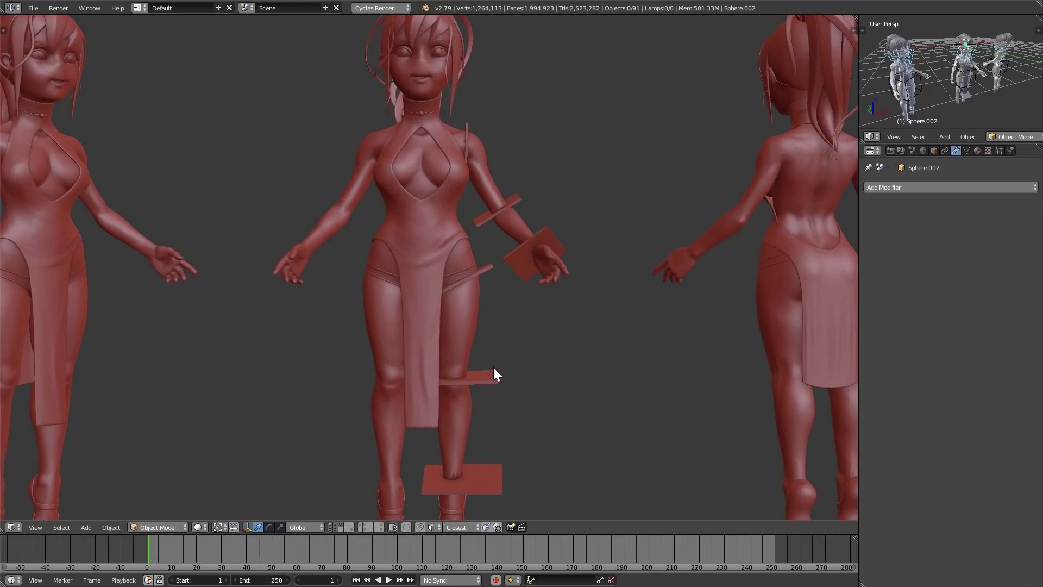
pyautogui.rightClick(494, 370)
pyautogui.press('h')
pyautogui.keyDown('shift'); pyautogui.moveTo(511, 367); pyautogui.dragTo(497, 418, button='middle'); pyautogui.keyUp('shift')
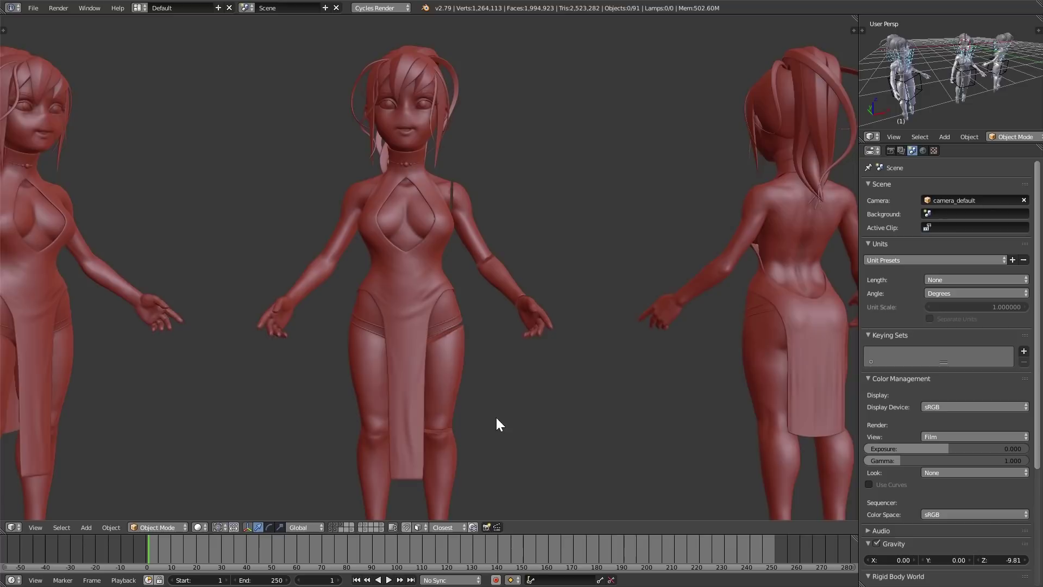
# Examine the seams separating the middle character's arm, hand and thigh pieces at the shoulder, elbow, wrist and upper leg
pyautogui.scroll(6, 496, 417)
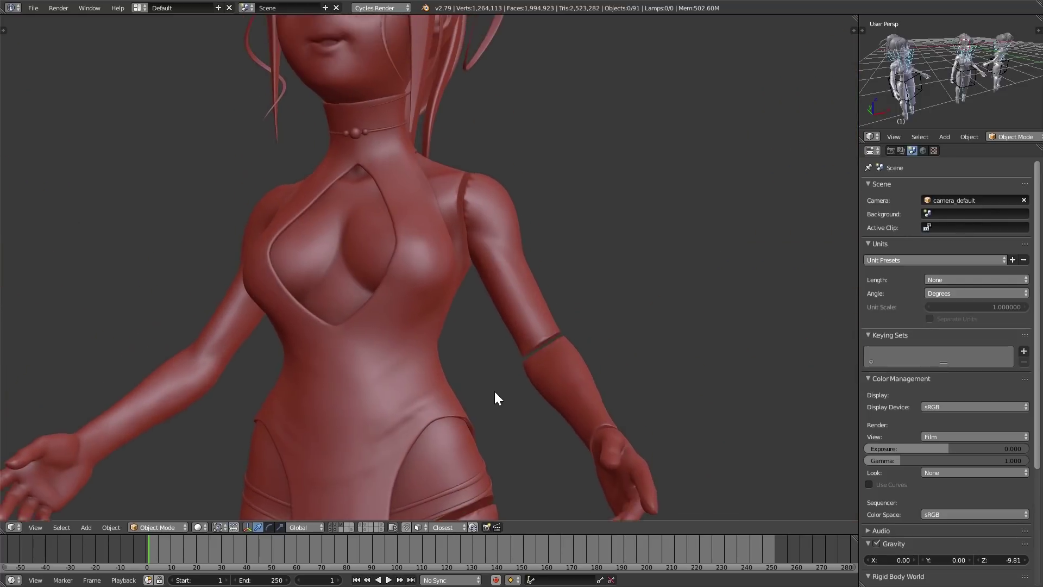
pyautogui.scroll(6, 495, 392)
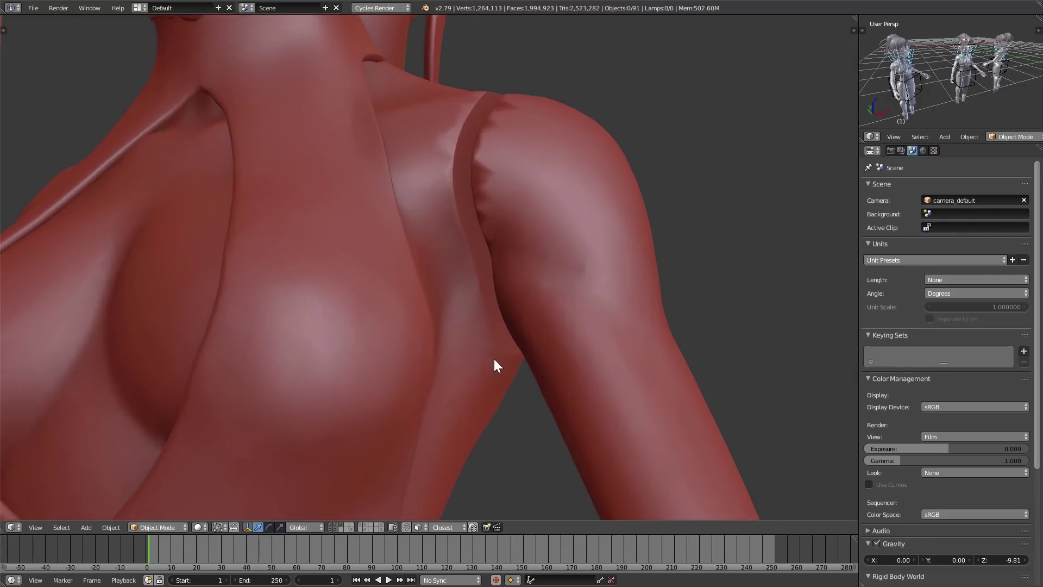
pyautogui.scroll(2, 496, 359)
pyautogui.scroll(1, 484, 290)
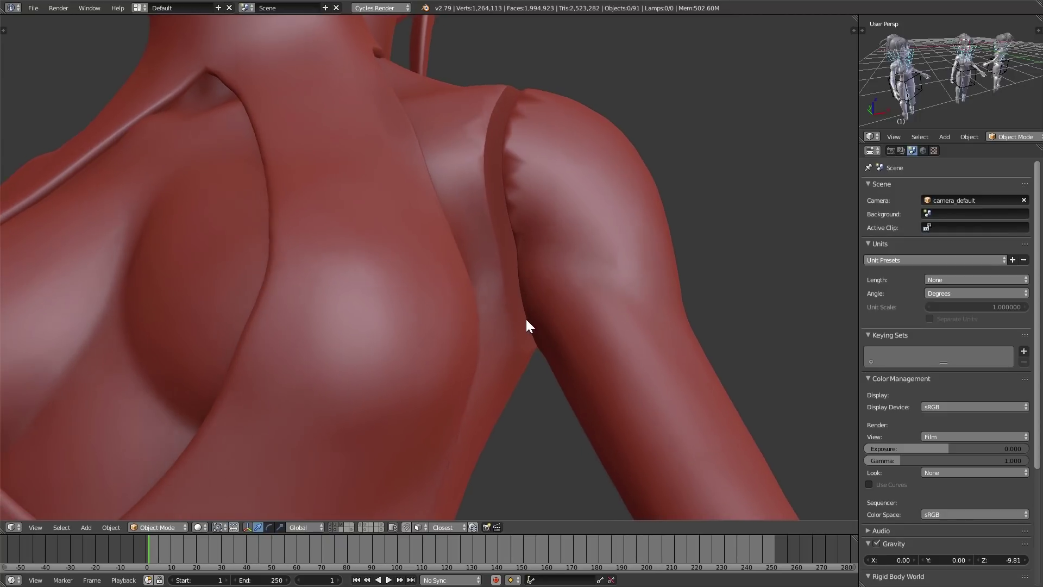
pyautogui.scroll(2, 519, 331)
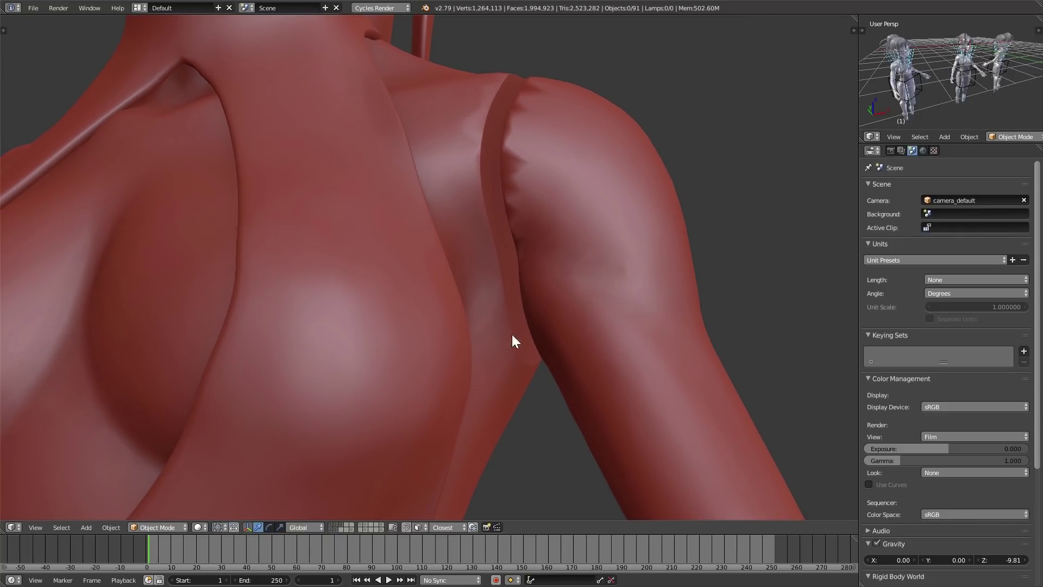
pyautogui.scroll(-7, 533, 278)
pyautogui.keyDown('shift'); pyautogui.moveTo(539, 443); pyautogui.dragTo(546, 262, button='middle'); pyautogui.keyUp('shift')
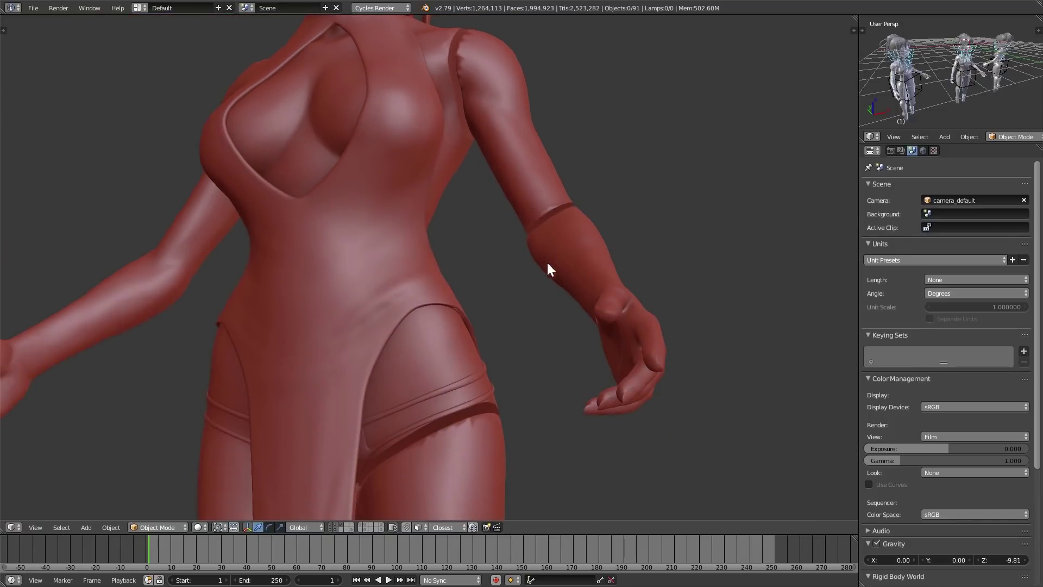
pyautogui.moveTo(548, 387)
pyautogui.keyDown('shift'); pyautogui.mouseDown(button='middle')
pyautogui.moveTo(558, 296)
pyautogui.moveTo(422, 330)
pyautogui.moveTo(504, 354)
pyautogui.moveTo(536, 377)
pyautogui.mouseUp(button='middle'); pyautogui.keyUp('shift')
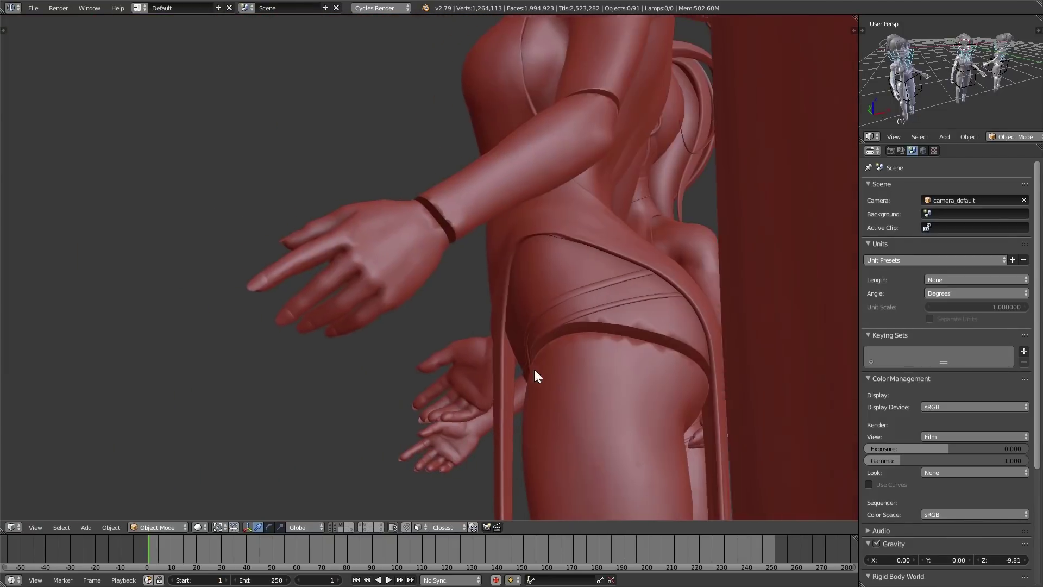
# In Sculpt Mode on the hand mesh, try reshaping the gap between the first two fingers with a resized brush
pyautogui.scroll(5, 485, 335)
pyautogui.scroll(4, 519, 364)
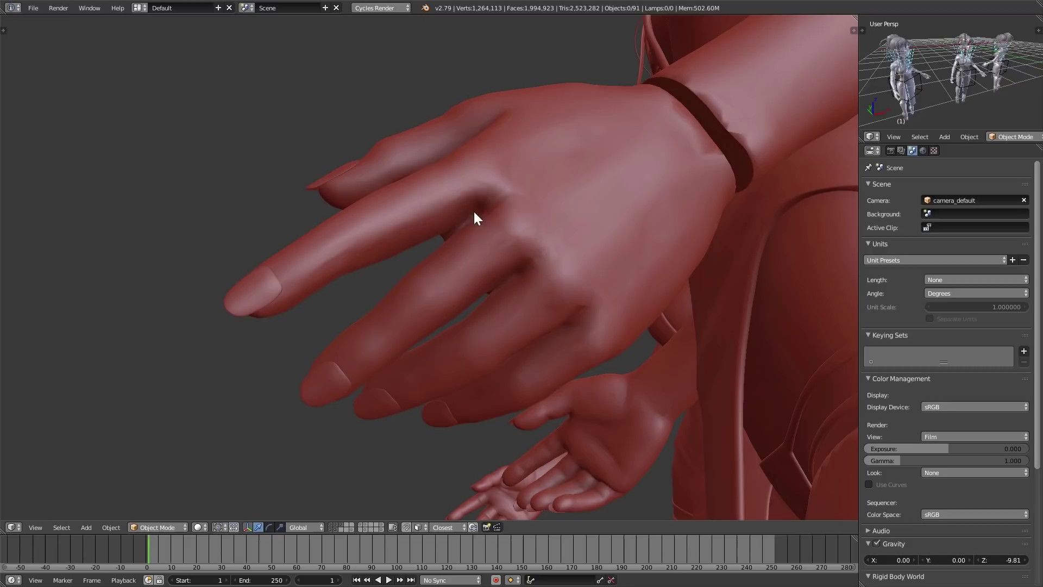
pyautogui.scroll(3, 503, 277)
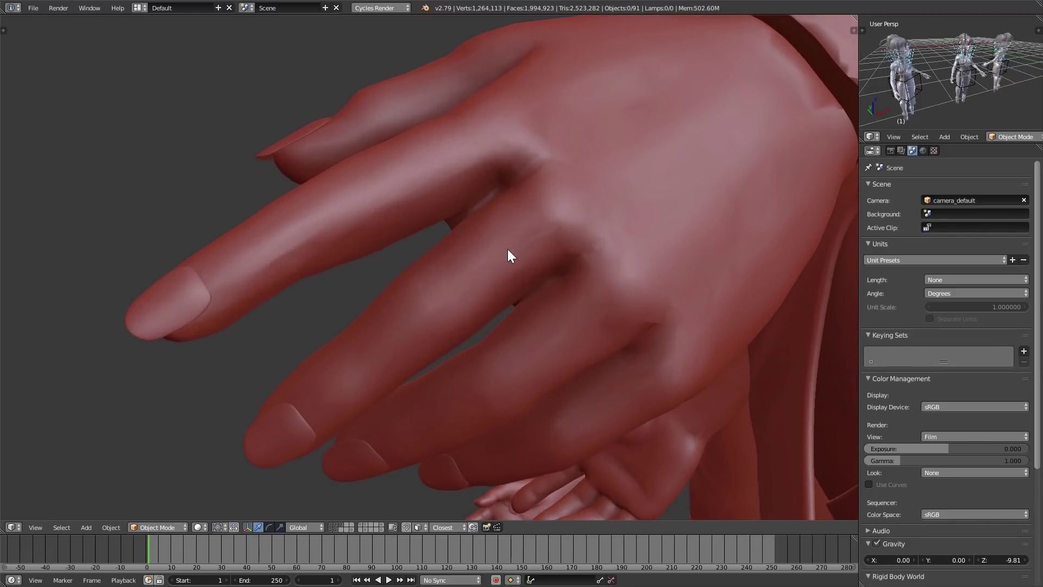
pyautogui.rightClick(508, 249)
pyautogui.press('Tab')
pyautogui.press('f')
pyautogui.click(503, 219)
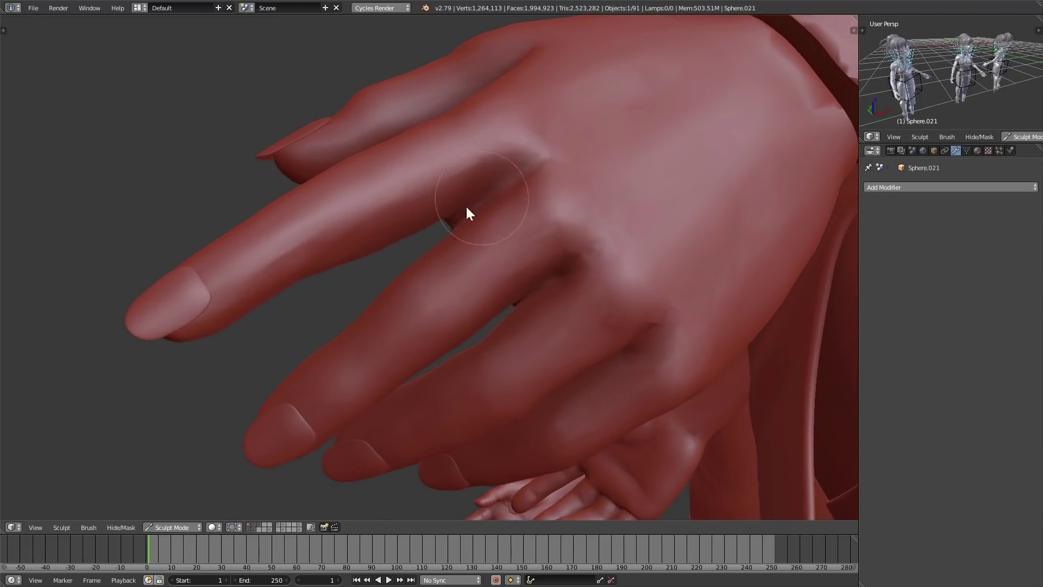
pyautogui.press('f')
pyautogui.click(463, 203)
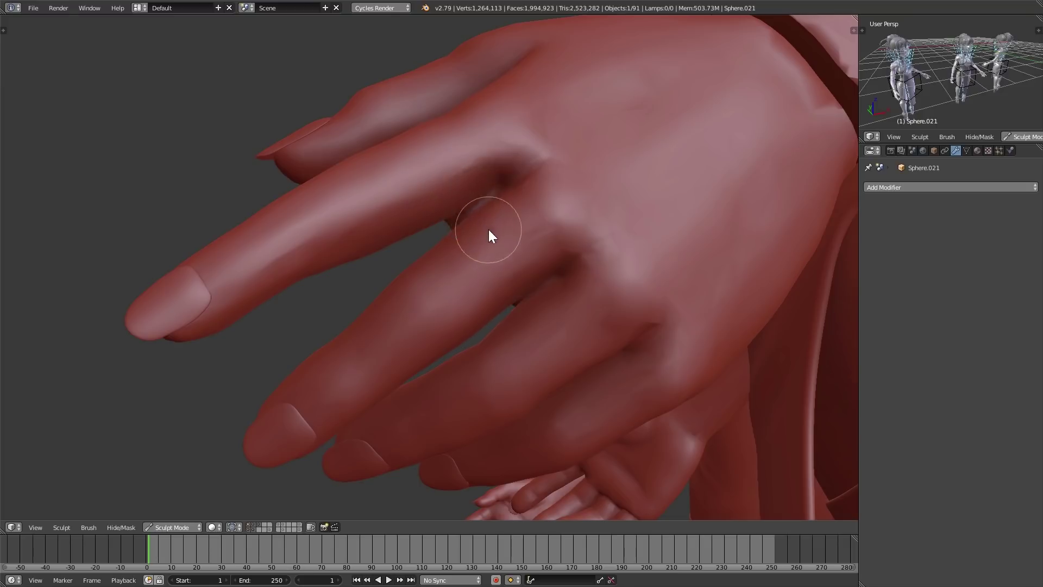
pyautogui.moveTo(488, 230)
pyautogui.mouseDown(button='middle')
pyautogui.moveTo(605, 276)
pyautogui.moveTo(551, 301)
pyautogui.moveTo(503, 287)
pyautogui.moveTo(491, 345)
pyautogui.moveTo(589, 368)
pyautogui.moveTo(623, 350)
pyautogui.moveTo(498, 389)
pyautogui.mouseUp(button='middle')
pyautogui.scroll(-3, 601, 251)
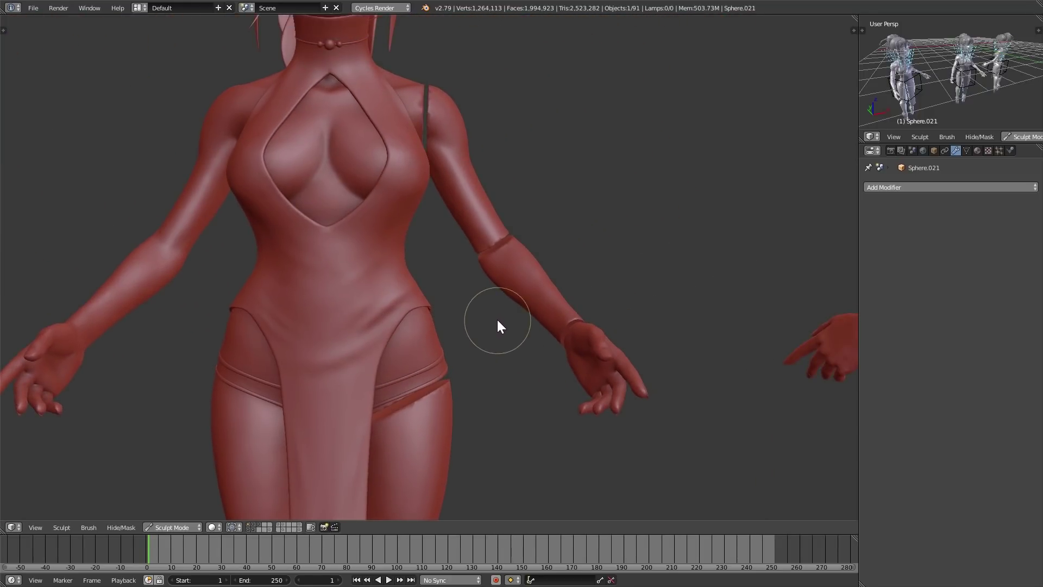
# Sculpt the forearm mesh with an enlarged brush so its elbow end overlaps the upper arm, and return to Object Mode
pyautogui.moveTo(497, 320)
pyautogui.keyDown('shift'); pyautogui.mouseDown(button='middle')
pyautogui.moveTo(510, 382)
pyautogui.moveTo(531, 337)
pyautogui.mouseUp(button='middle'); pyautogui.keyUp('shift')
pyautogui.keyDown('shift'); pyautogui.moveTo(528, 390); pyautogui.dragTo(489, 356, button='middle'); pyautogui.keyUp('shift')
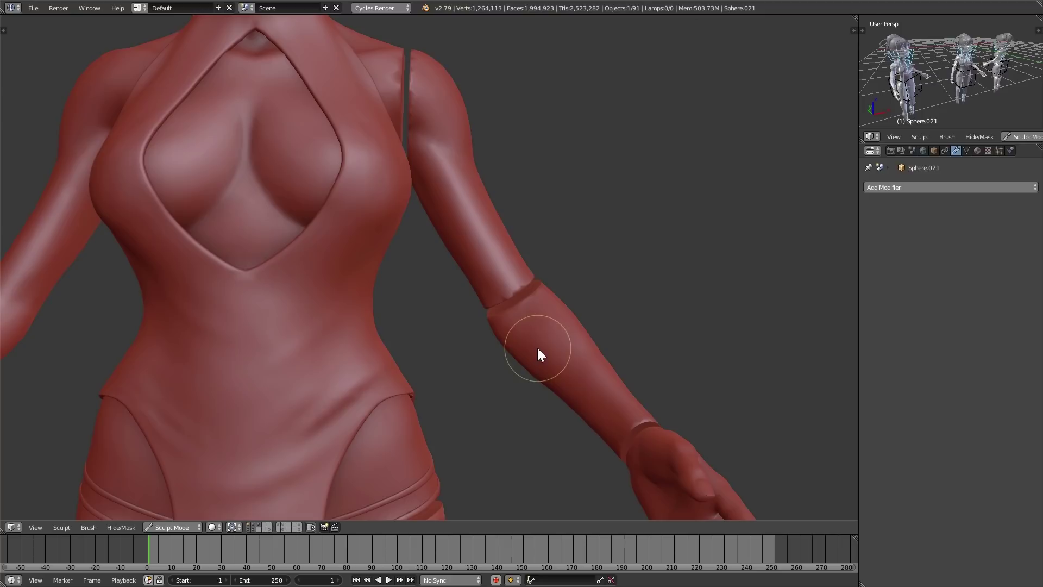
pyautogui.press('Tab')
pyautogui.rightClick(539, 338)
pyautogui.press('Tab')
pyautogui.press('f')
pyautogui.click(604, 348)
pyautogui.moveTo(598, 357)
pyautogui.mouseDown(button='middle')
pyautogui.moveTo(501, 359)
pyautogui.moveTo(682, 309)
pyautogui.moveTo(485, 368)
pyautogui.moveTo(462, 385)
pyautogui.mouseUp(button='middle')
pyautogui.press('Tab')
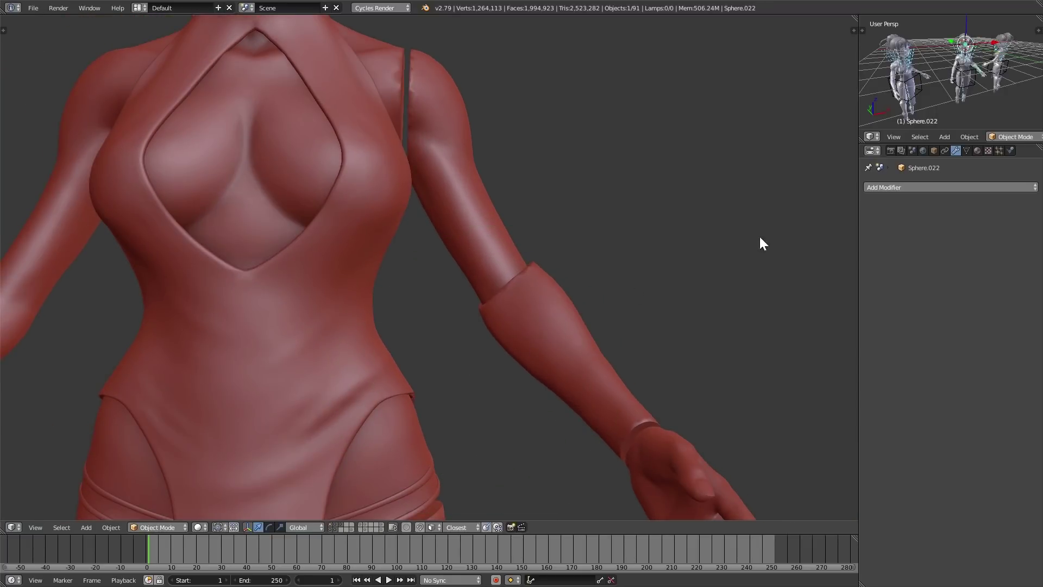
# Merge the upper arm Sphere.023 into the forearm with a Boolean modifier and apply the modifier
pyautogui.click(951, 187)
pyautogui.click(823, 238)
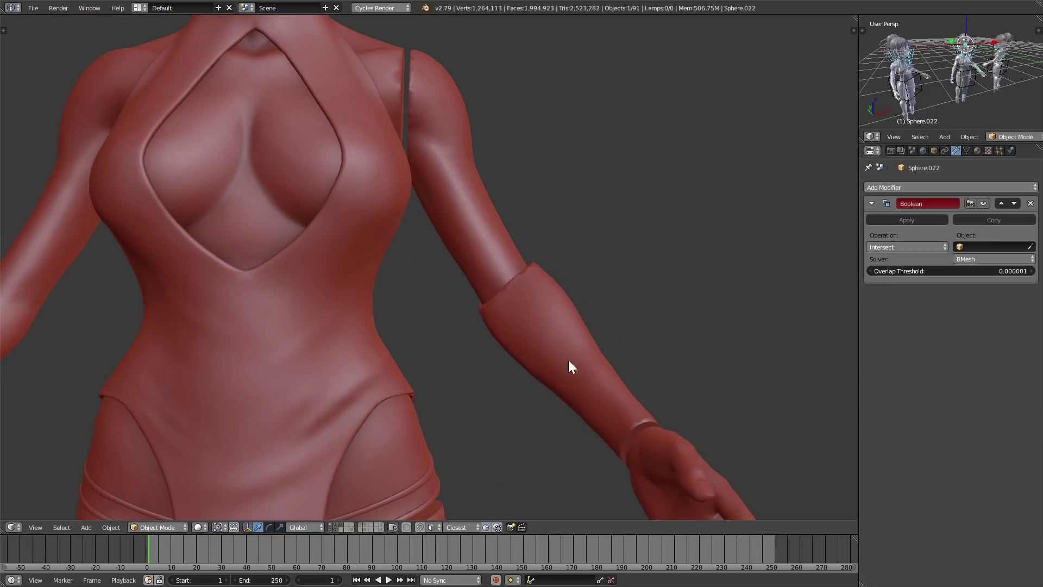
pyautogui.click(505, 239)
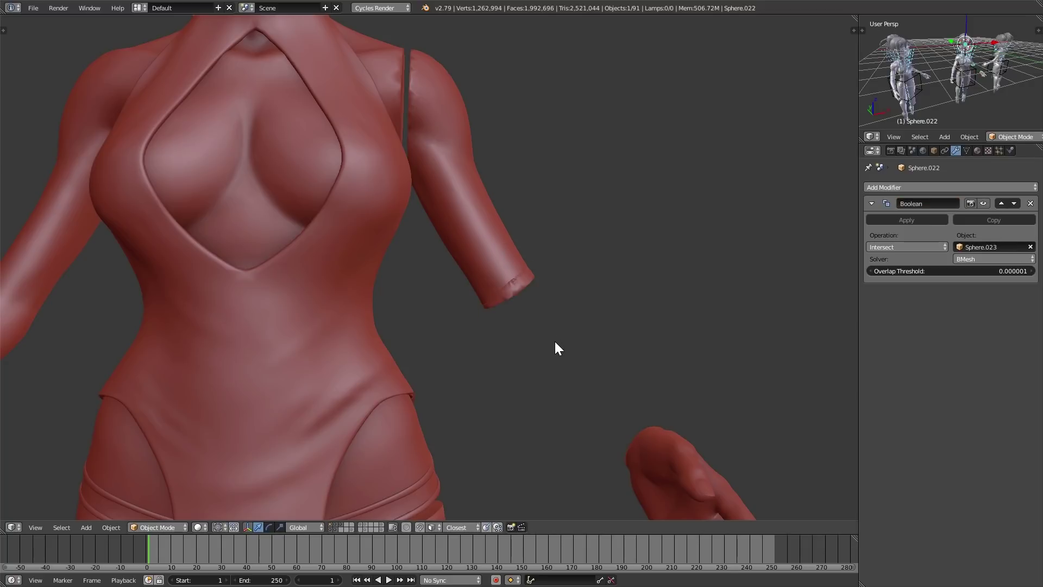
pyautogui.moveTo(554, 340); pyautogui.dragTo(749, 262, button='middle')
pyautogui.click(886, 247)
pyautogui.click(888, 223)
pyautogui.click(898, 220)
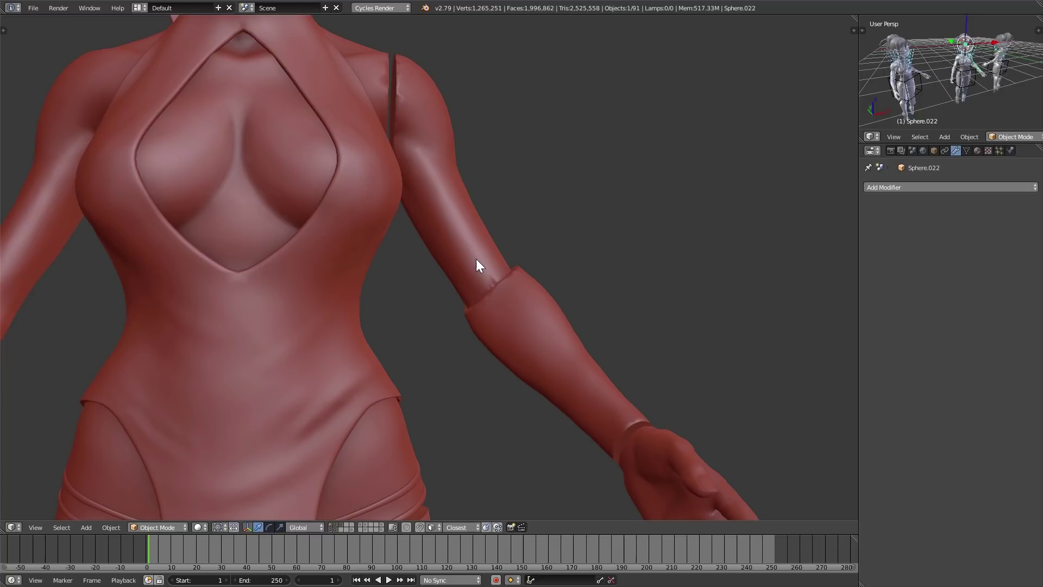
# Delete the leftover original upper arm mesh and select the joined arm
pyautogui.press('x')
pyautogui.click(485, 269)
pyautogui.moveTo(562, 277); pyautogui.dragTo(608, 295, button='middle')
pyautogui.rightClick(598, 288)
pyautogui.moveTo(604, 243); pyautogui.dragTo(588, 328, button='middle')
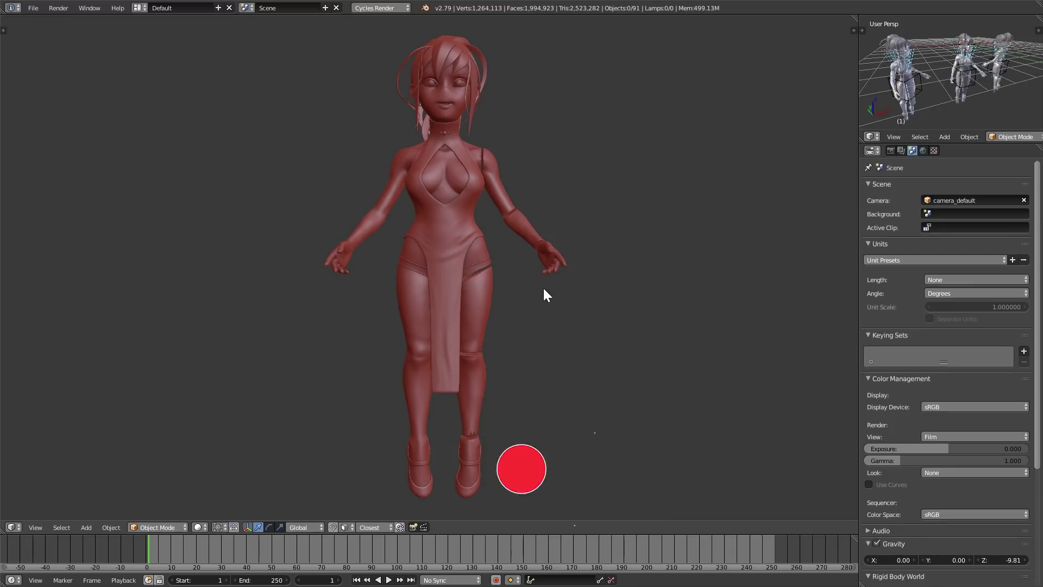
# Select the character's separate forearm mesh and switch it to Sculpt Mode
pyautogui.moveTo(560, 328)
pyautogui.keyDown('shift'); pyautogui.mouseDown(button='middle')
pyautogui.moveTo(519, 363)
pyautogui.moveTo(523, 307)
pyautogui.mouseUp(button='middle'); pyautogui.keyUp('shift')
pyautogui.scroll(3, 528, 346)
pyautogui.rightClick(527, 294)
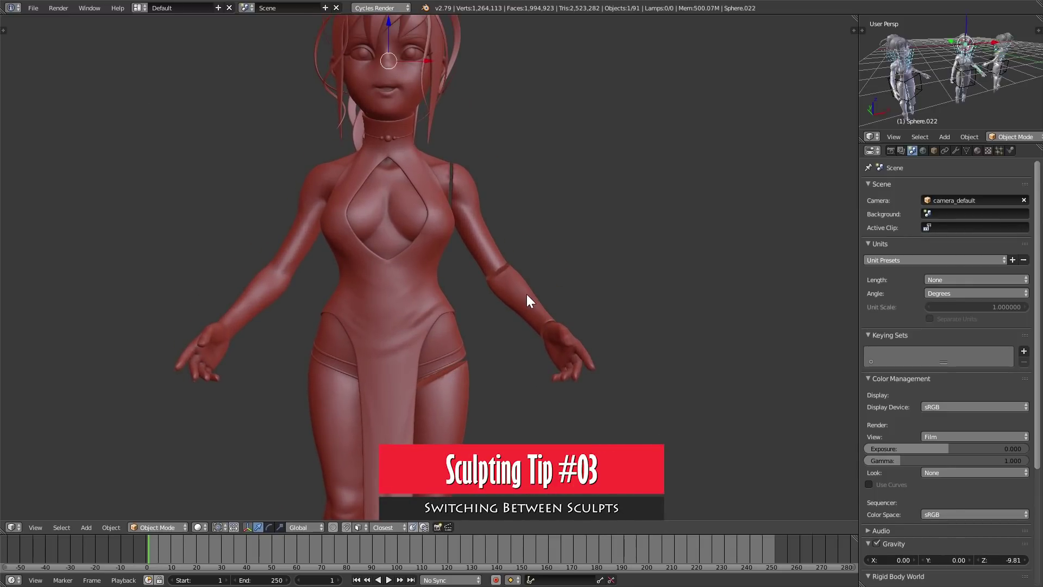
pyautogui.click(155, 527)
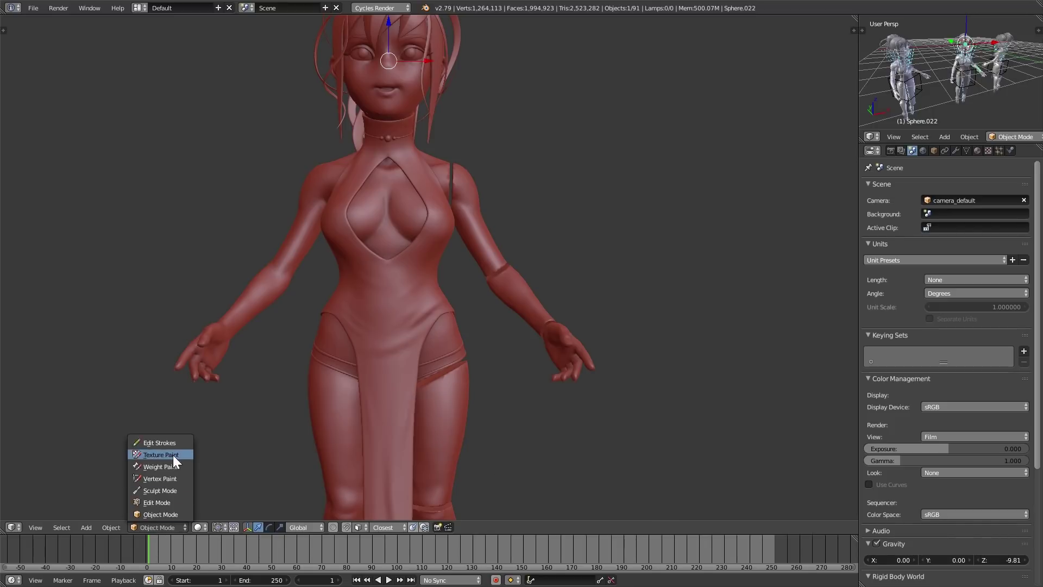
pyautogui.click(163, 490)
pyautogui.moveTo(221, 437)
pyautogui.mouseDown(button='middle')
pyautogui.moveTo(474, 315)
pyautogui.moveTo(505, 242)
pyautogui.mouseUp(button='middle')
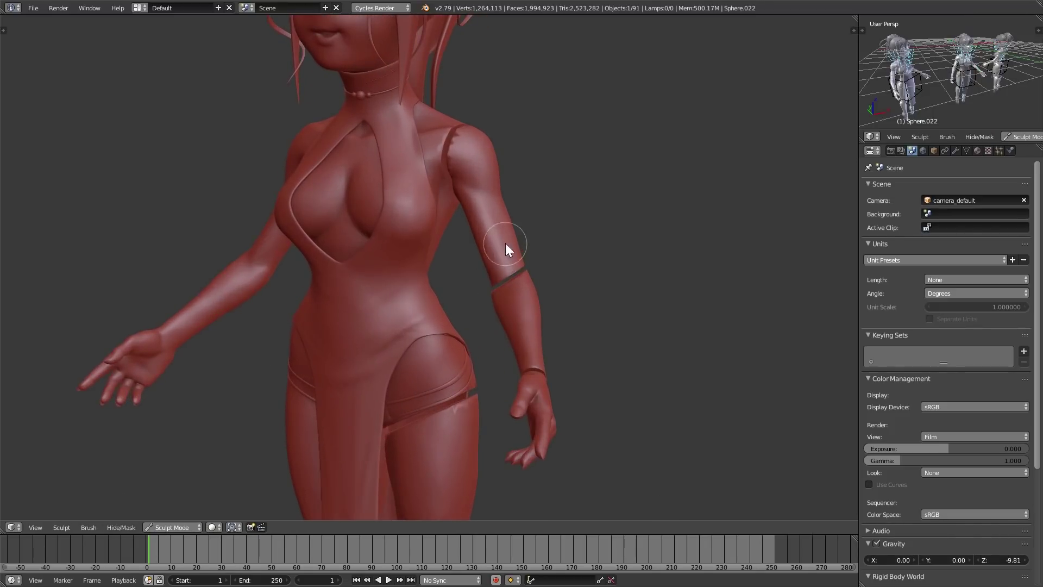
# Return to Object Mode, select the upper arm mesh, and switch it to Sculpt Mode
pyautogui.press('Tab')
pyautogui.rightClick(511, 235)
pyautogui.click(158, 527)
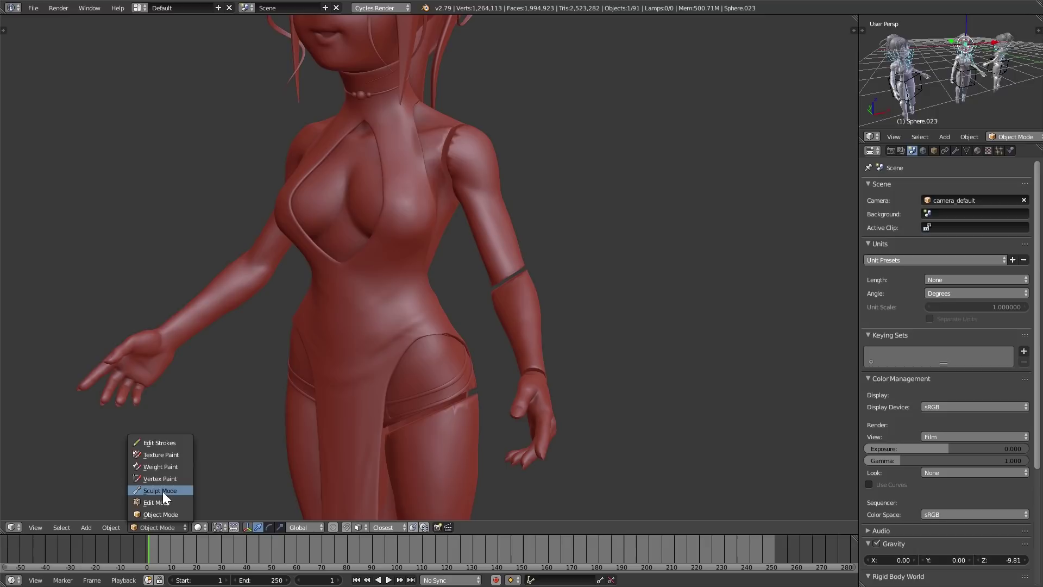
pyautogui.click(163, 490)
pyautogui.moveTo(193, 471)
pyautogui.mouseDown(button='middle')
pyautogui.moveTo(493, 310)
pyautogui.moveTo(562, 321)
pyautogui.moveTo(537, 314)
pyautogui.moveTo(469, 343)
pyautogui.mouseUp(button='middle')
# With an enlarged brush, switch sculpting directly to the forearm without leaving Sculpt Mode and stretch its elbow end over the upper arm
pyautogui.press('f')
pyautogui.click(567, 321)
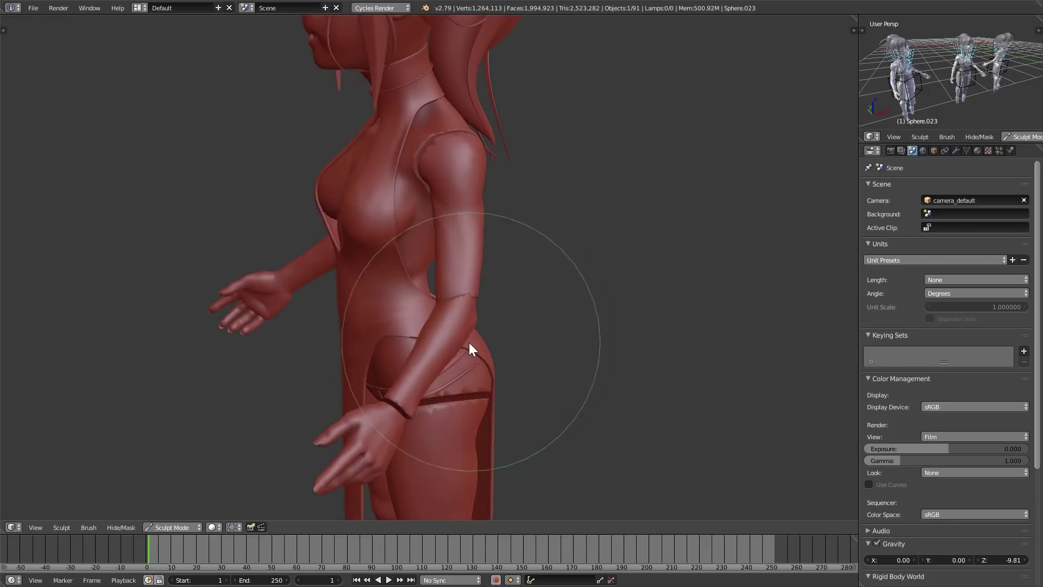
pyautogui.rightClick(433, 341)
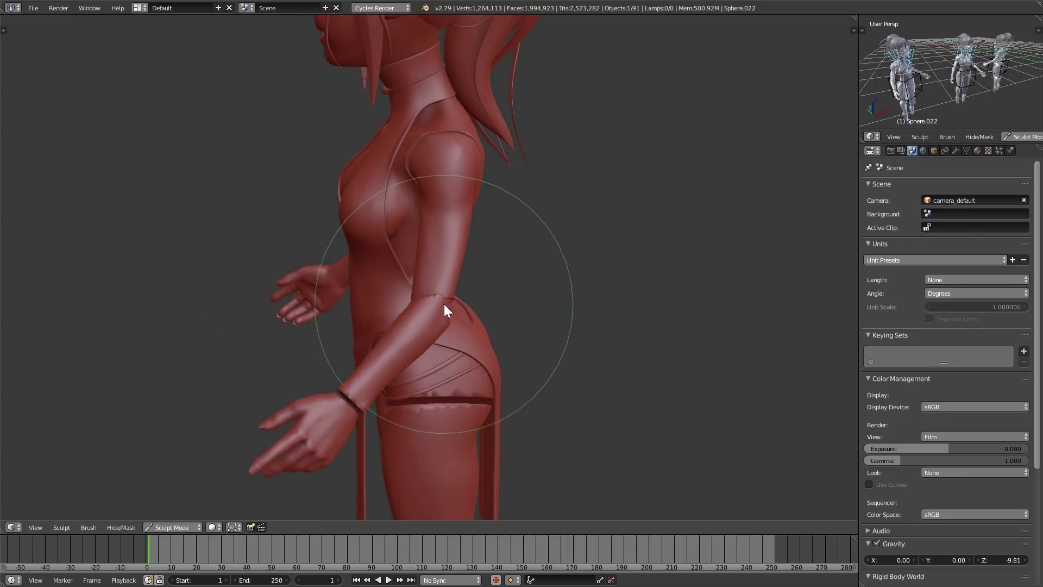
pyautogui.moveTo(438, 323); pyautogui.dragTo(501, 306, button='middle')
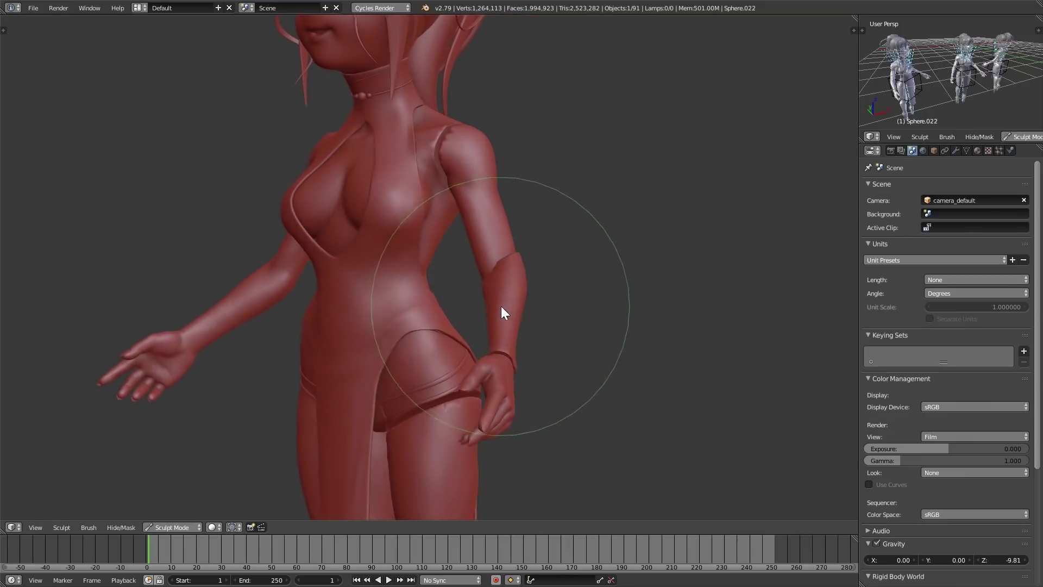
# Set the Select With input preference to Left and close User Preferences
pyautogui.click(39, 11)
pyautogui.click(74, 127)
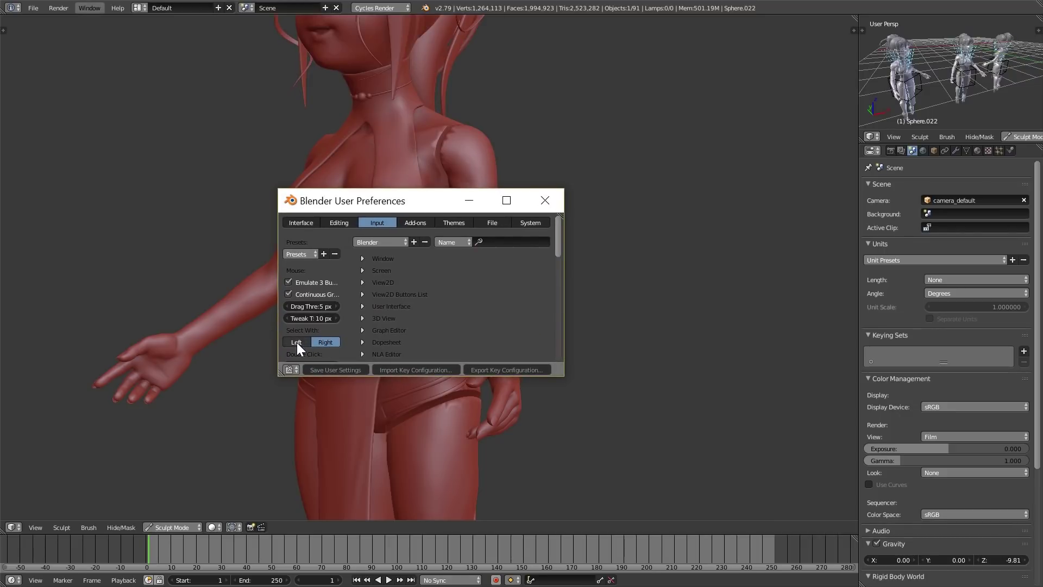
pyautogui.click(297, 342)
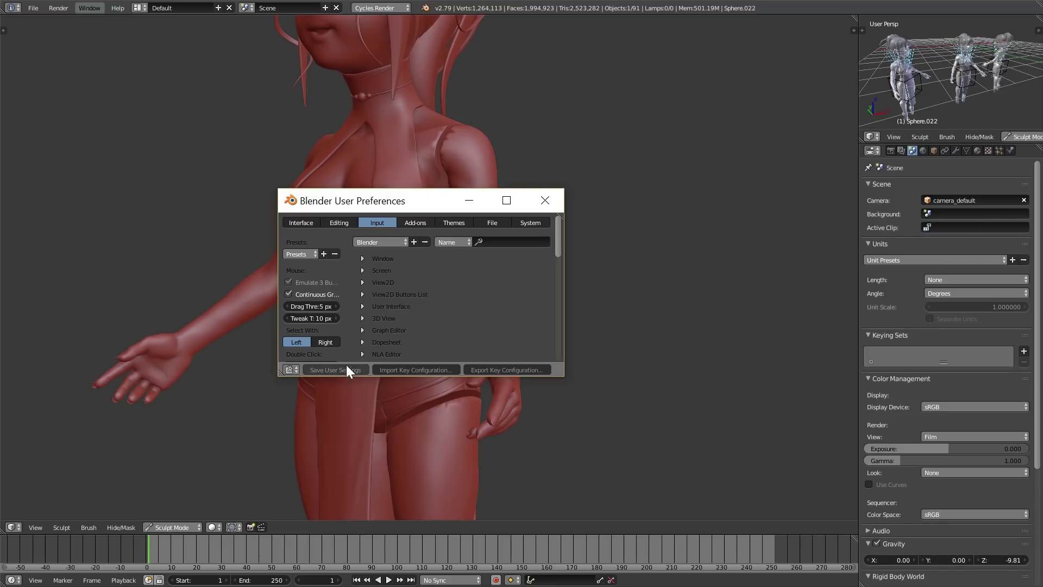
pyautogui.click(544, 201)
pyautogui.moveTo(550, 313); pyautogui.dragTo(590, 320, button='middle')
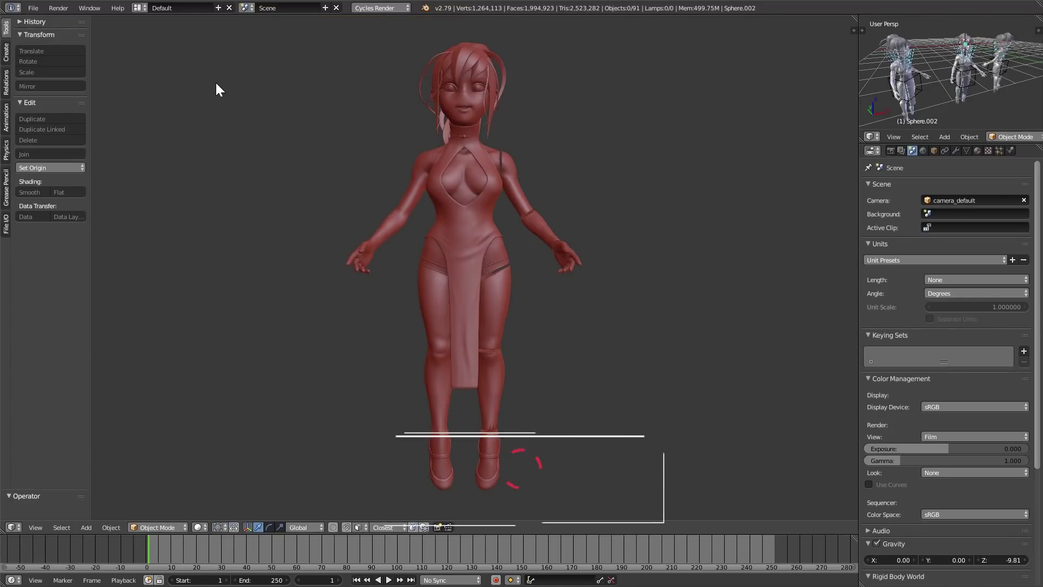
pyautogui.click(521, 468)
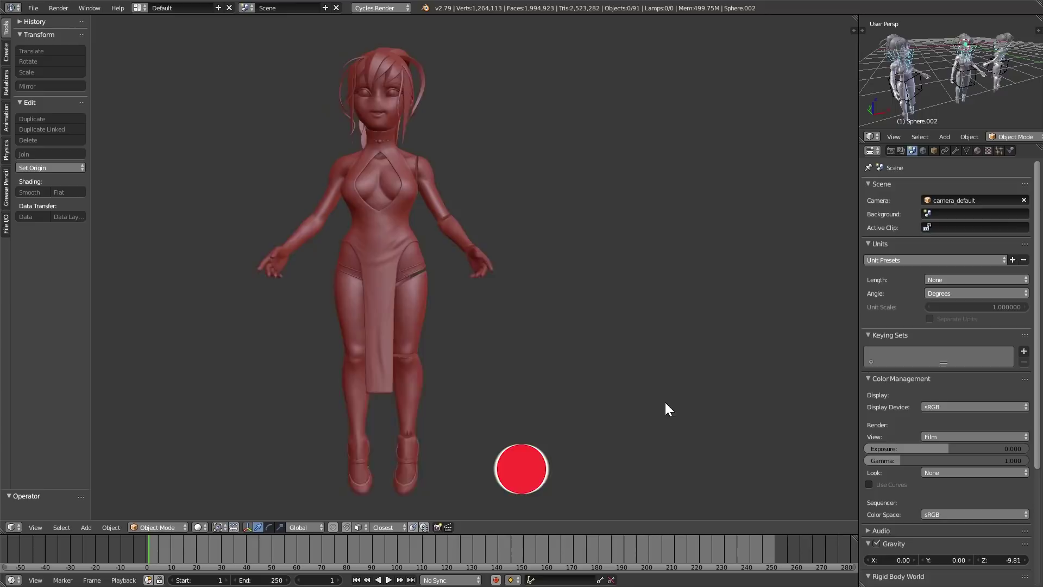
pyautogui.moveTo(666, 404)
pyautogui.mouseDown(button='middle')
pyautogui.moveTo(705, 406)
pyautogui.moveTo(514, 413)
pyautogui.moveTo(755, 404)
pyautogui.moveTo(619, 414)
pyautogui.moveTo(485, 345)
pyautogui.mouseUp(button='middle')
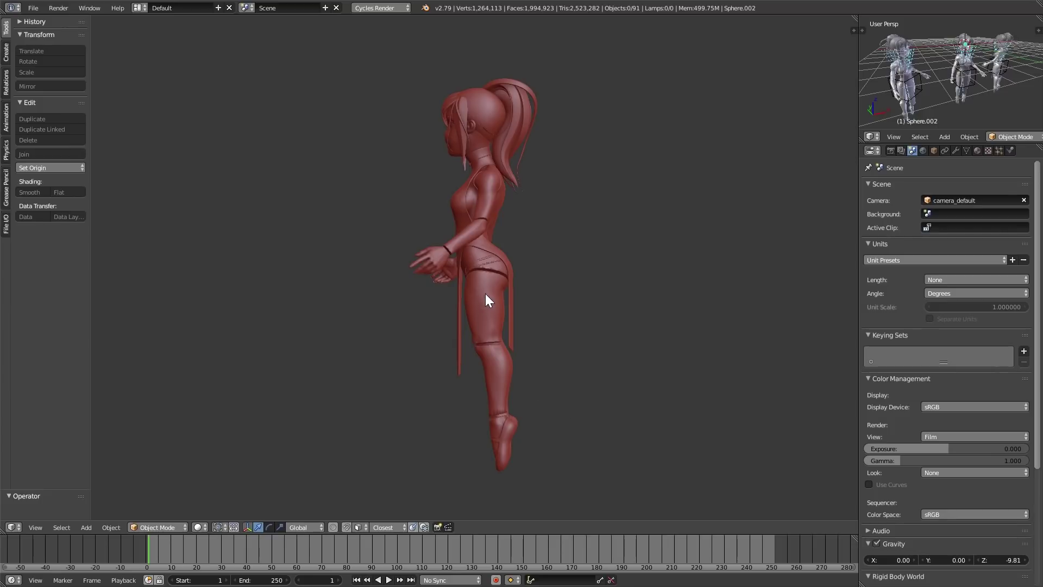
pyautogui.moveTo(486, 297); pyautogui.dragTo(418, 296, button='middle')
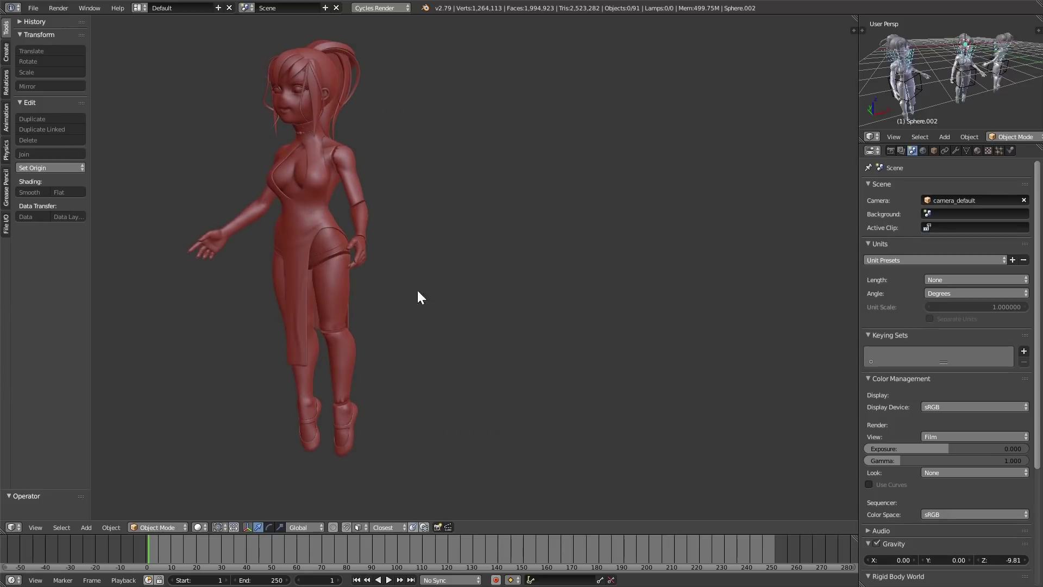
# Select the single-mesh character figure and switch it to Sculpt Mode
pyautogui.rightClick(328, 236)
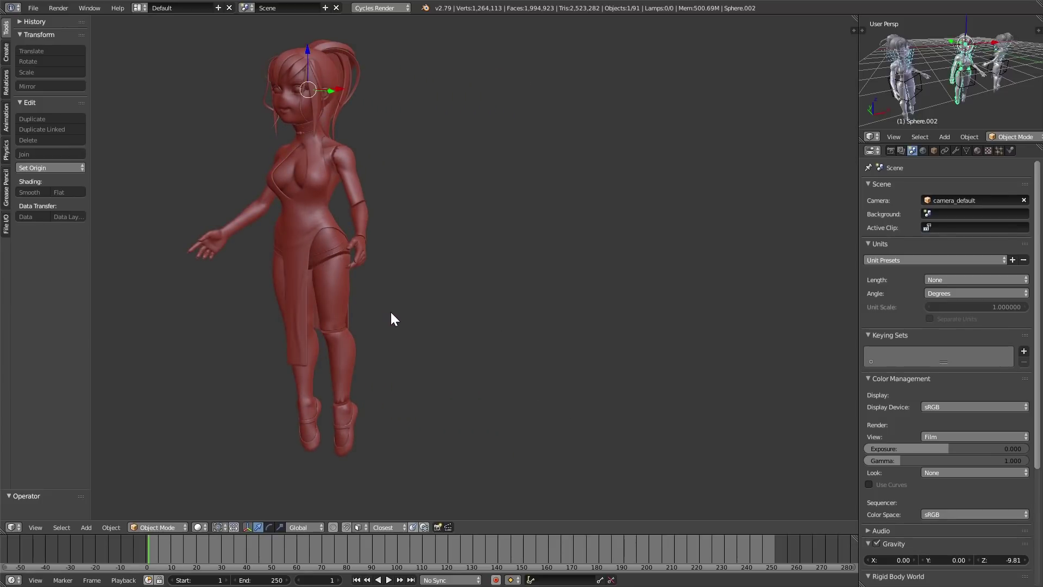
pyautogui.press('KP_Decimal')
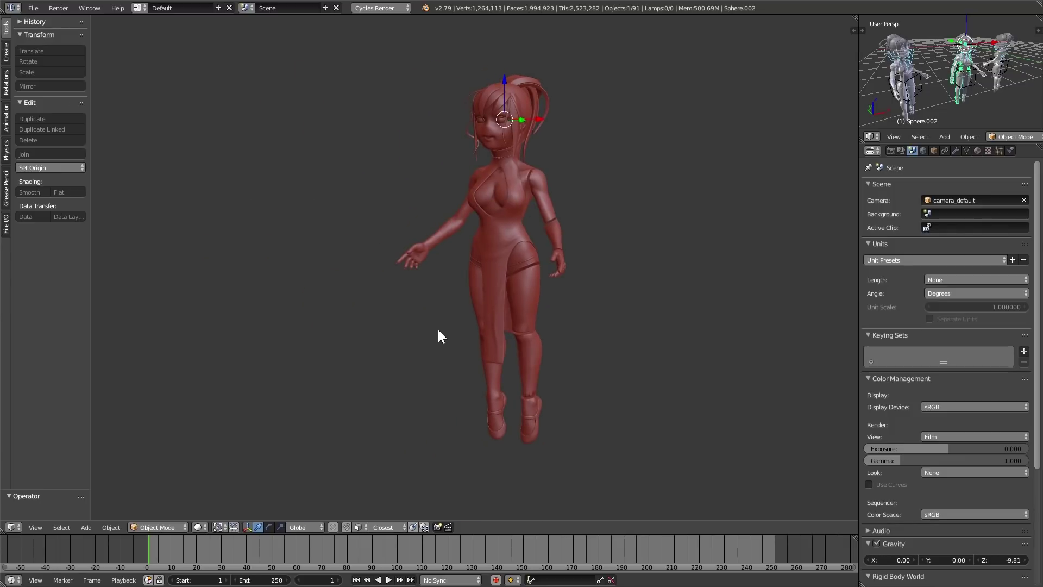
pyautogui.scroll(5, 546, 402)
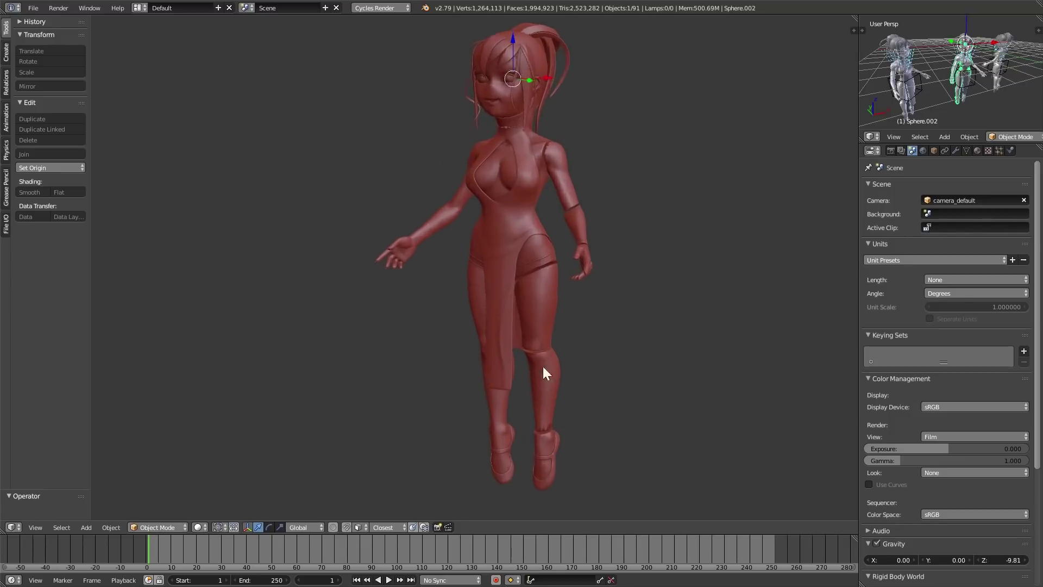
pyautogui.click(158, 527)
pyautogui.click(164, 492)
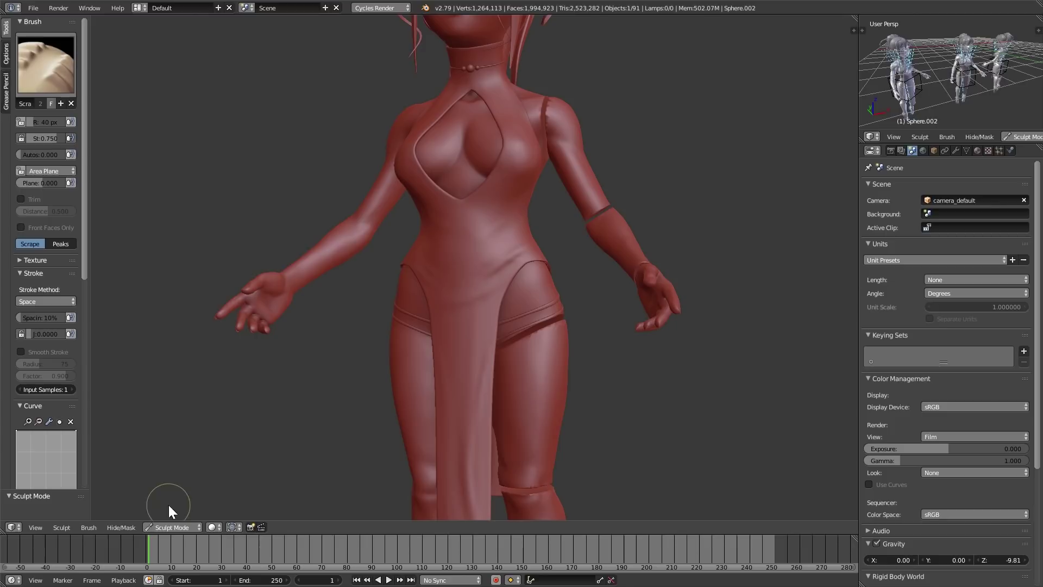
# Reduce the Scrape brush radius to 27 px for working around the character's hips, and readjust its size
pyautogui.scroll(3, 583, 330)
pyautogui.moveTo(583, 330); pyautogui.dragTo(508, 371, button='middle')
pyautogui.press('f')
pyautogui.click(288, 333)
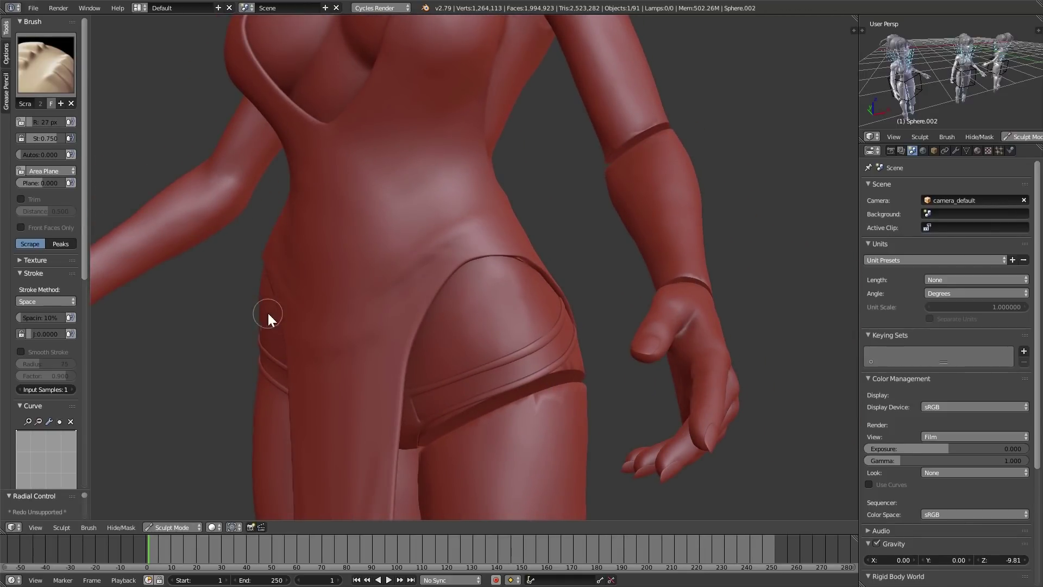
pyautogui.moveTo(259, 339); pyautogui.dragTo(276, 336, button='middle')
pyautogui.press('f')
pyautogui.click(260, 308)
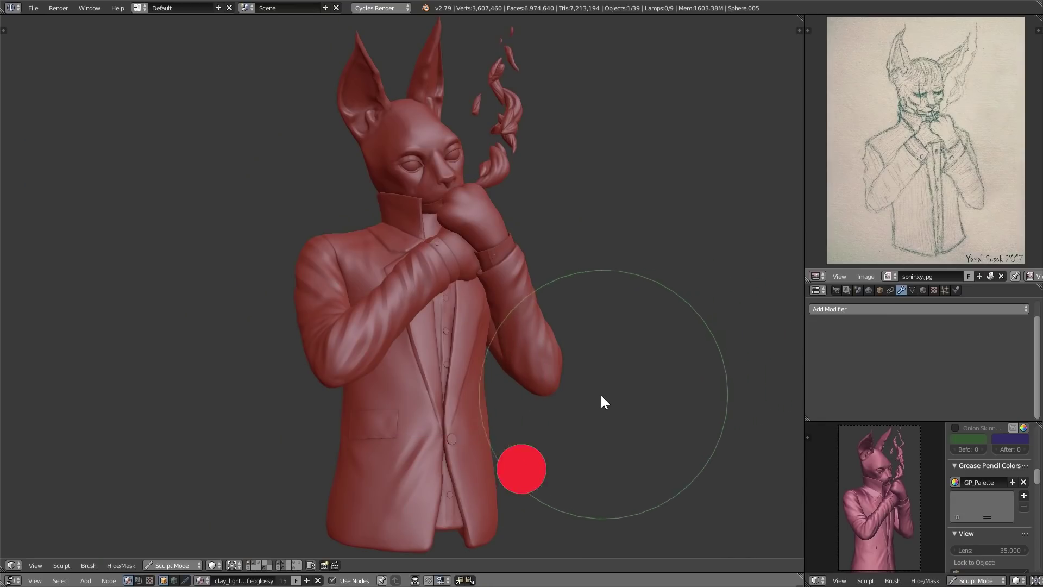
# Try pulling the suit jacket's front edge sideways in Sculpt Mode with a large brush
pyautogui.moveTo(572, 459)
pyautogui.mouseDown(button='middle')
pyautogui.moveTo(599, 458)
pyautogui.moveTo(553, 435)
pyautogui.moveTo(552, 444)
pyautogui.moveTo(555, 431)
pyautogui.moveTo(566, 433)
pyautogui.moveTo(531, 415)
pyautogui.moveTo(533, 435)
pyautogui.moveTo(471, 390)
pyautogui.mouseUp(button='middle')
pyautogui.scroll(2, 554, 430)
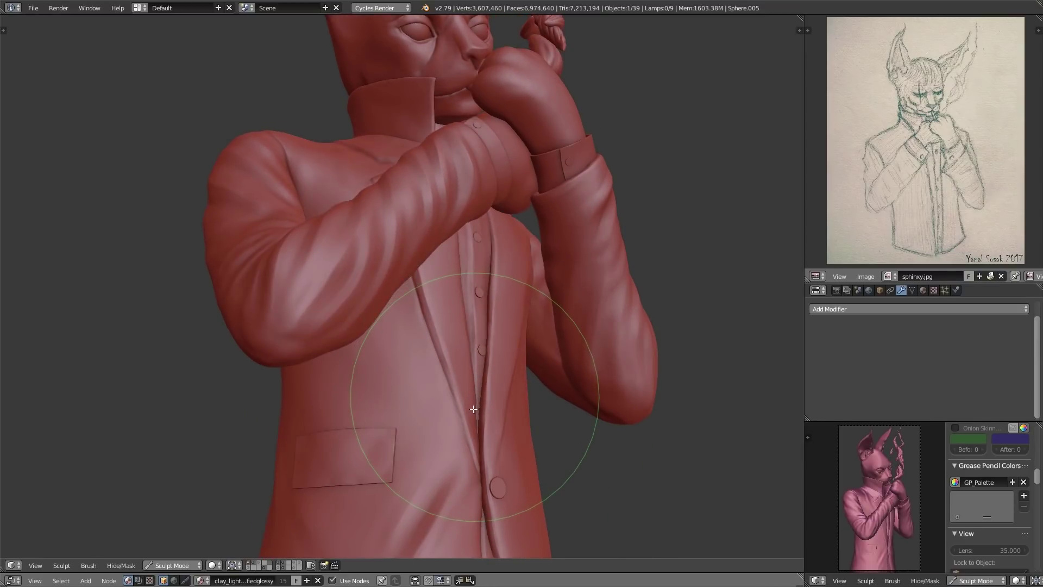
pyautogui.press('Tab')
pyautogui.moveTo(491, 446)
pyautogui.mouseDown(button='middle')
pyautogui.moveTo(467, 459)
pyautogui.moveTo(537, 412)
pyautogui.mouseUp(button='middle')
pyautogui.press('Tab')
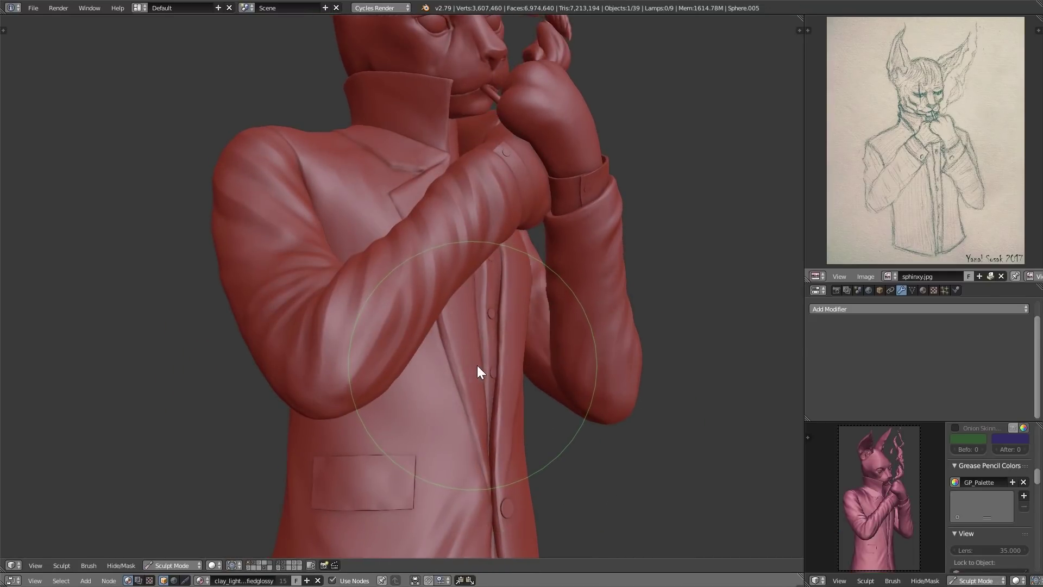
pyautogui.moveTo(474, 365); pyautogui.dragTo(564, 384)
pyautogui.scroll(1, 546, 424)
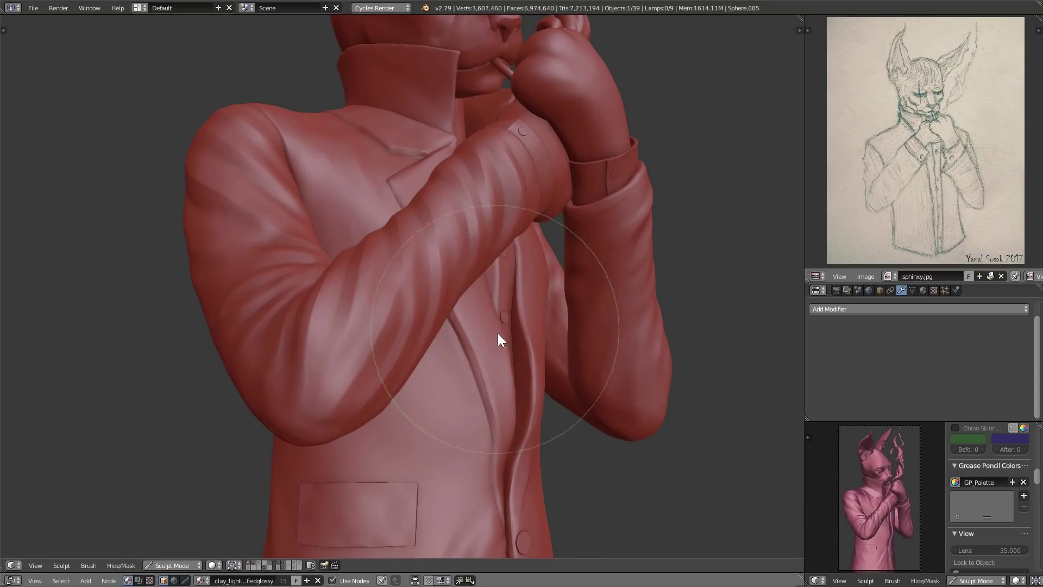
# Return to Object Mode and select the last jacket copy in the row beside the cat-headed character
pyautogui.scroll(-5, 561, 457)
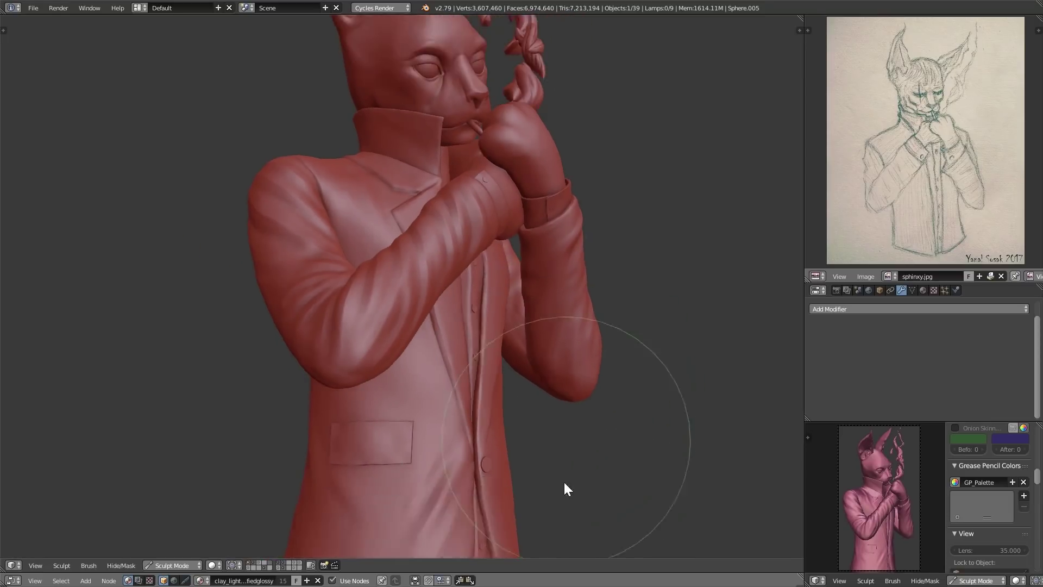
pyautogui.keyDown('shift'); pyautogui.moveTo(516, 412); pyautogui.dragTo(595, 421, button='middle'); pyautogui.keyUp('shift')
pyautogui.scroll(-4, 576, 411)
pyautogui.keyDown('shift'); pyautogui.moveTo(500, 429); pyautogui.dragTo(631, 426, button='middle'); pyautogui.keyUp('shift')
pyautogui.scroll(2, 595, 353)
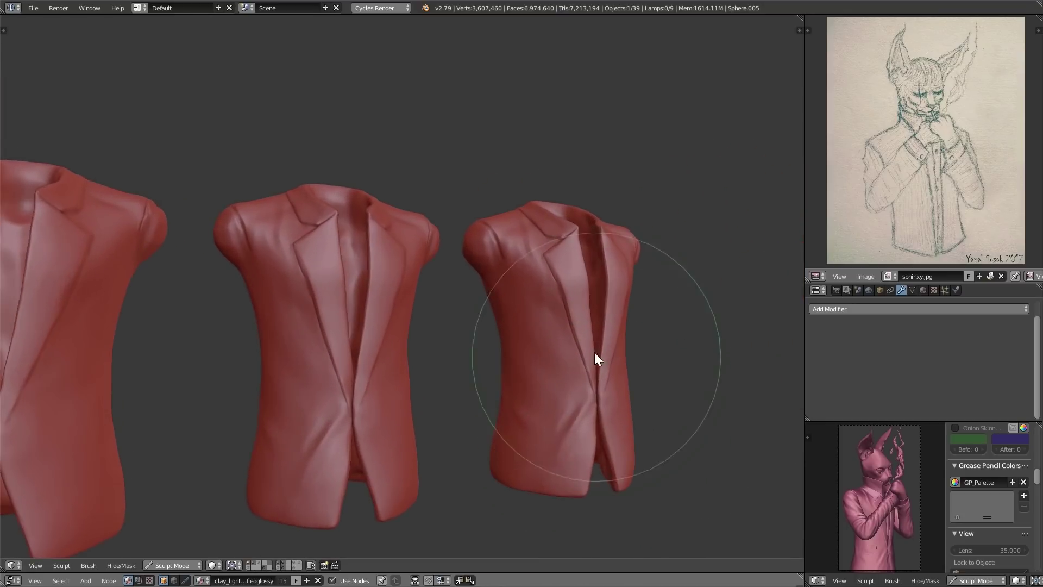
pyautogui.press('Tab')
pyautogui.rightClick(566, 376)
pyautogui.keyDown('shift'); pyautogui.moveTo(575, 422); pyautogui.dragTo(573, 395, button='middle'); pyautogui.keyUp('shift')
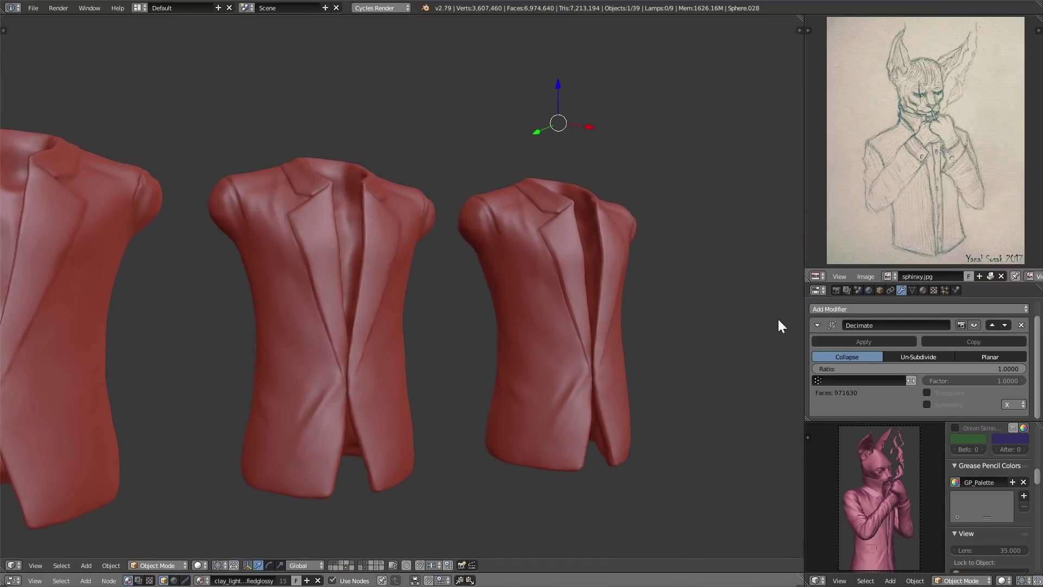
# Look up Decimate among the available modifiers, cancel, and select the middle jacket copy to review its Decimate settings
pyautogui.click(850, 310)
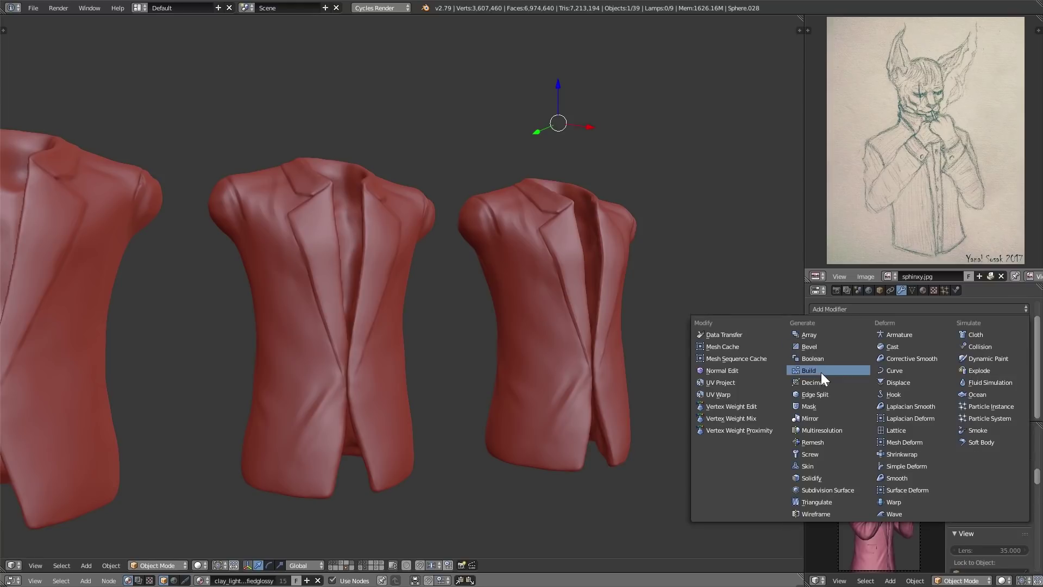
pyautogui.press('Escape')
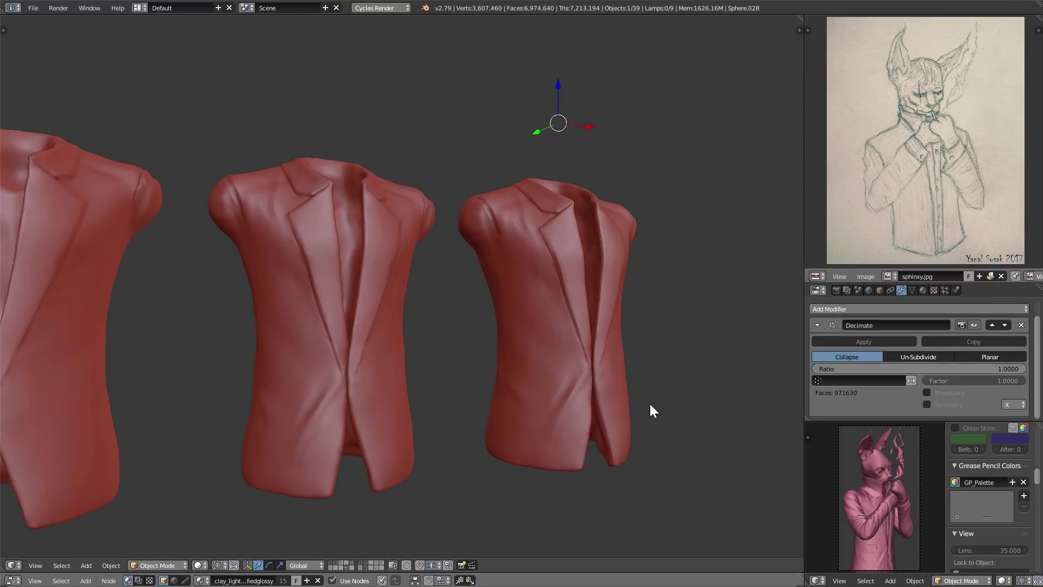
pyautogui.scroll(2, 650, 403)
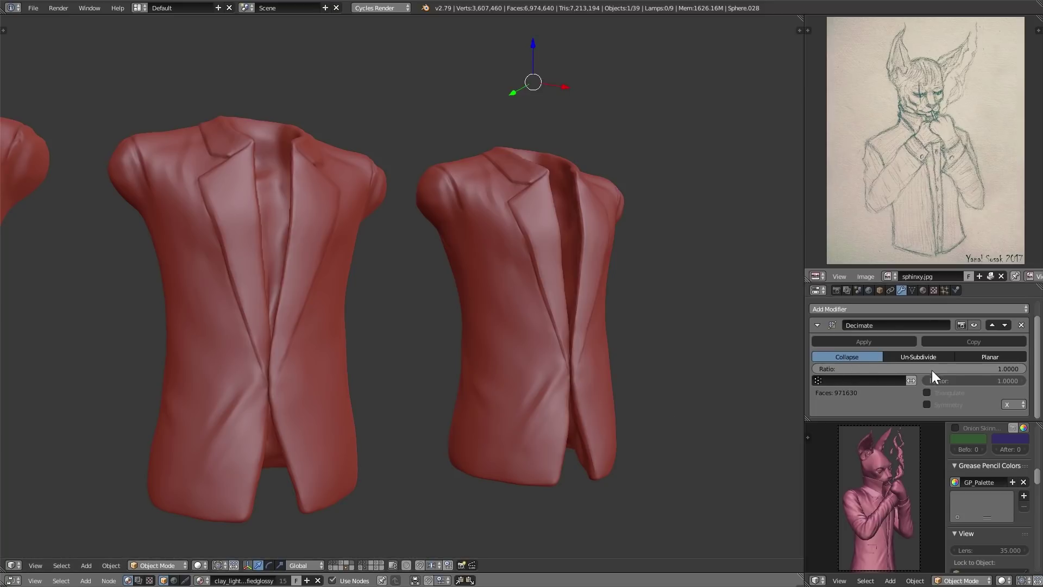
pyautogui.rightClick(312, 347)
pyautogui.keyDown('shift'); pyautogui.moveTo(311, 347); pyautogui.dragTo(433, 374, button='middle'); pyautogui.keyUp('shift')
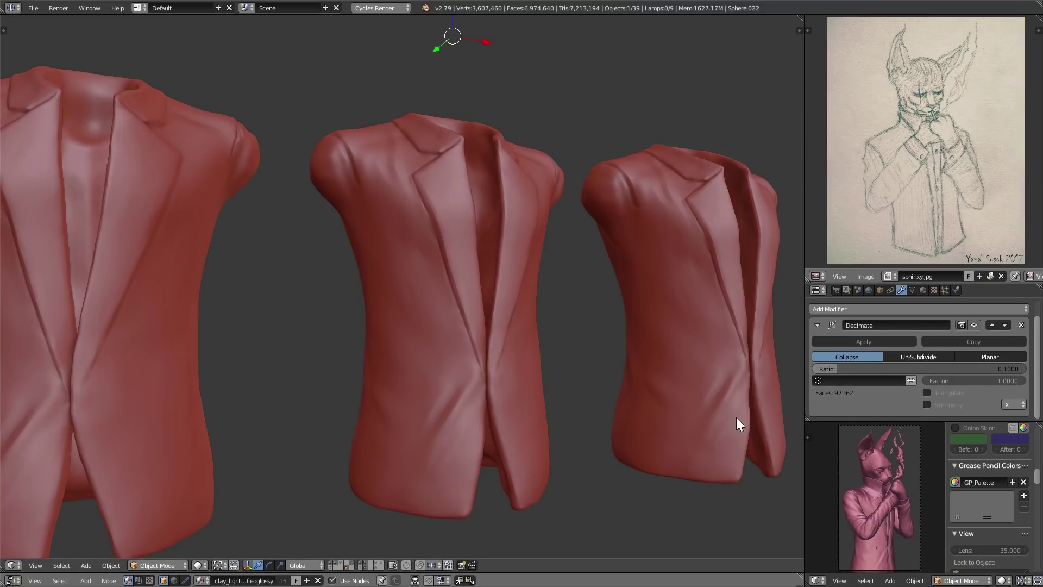
pyautogui.moveTo(736, 417); pyautogui.dragTo(739, 388, button='middle')
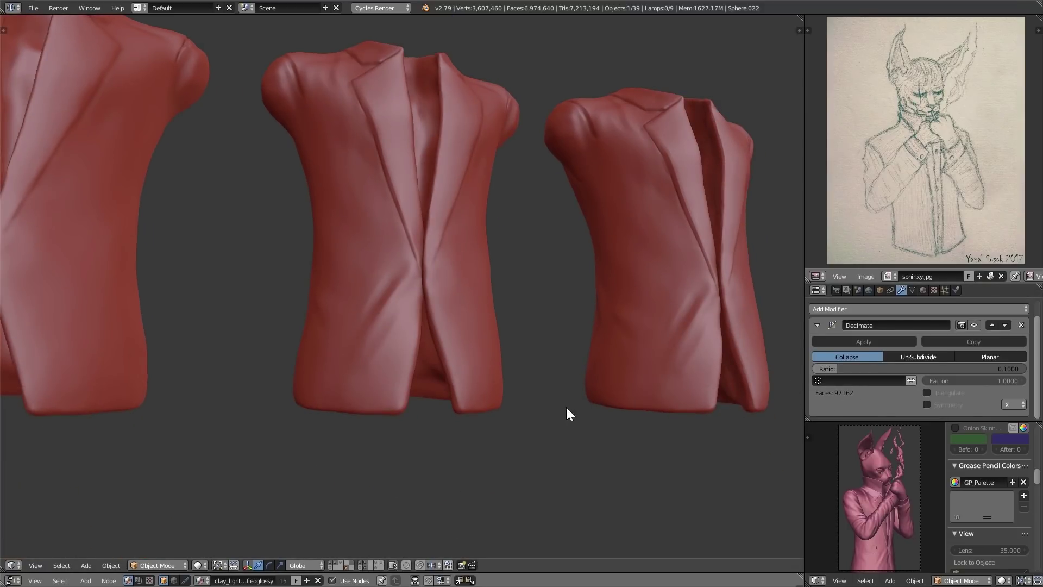
pyautogui.moveTo(566, 415); pyautogui.dragTo(662, 440, button='middle')
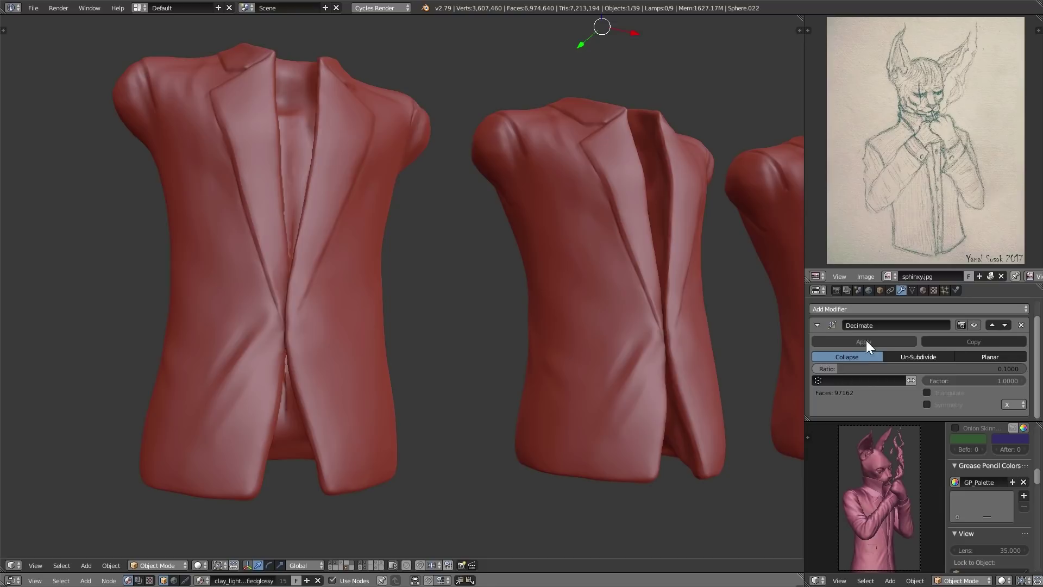
# Select the jacket copy without modifiers and switch it to Sculpt Mode
pyautogui.rightClick(332, 344)
pyautogui.moveTo(332, 345); pyautogui.dragTo(477, 399, button='middle')
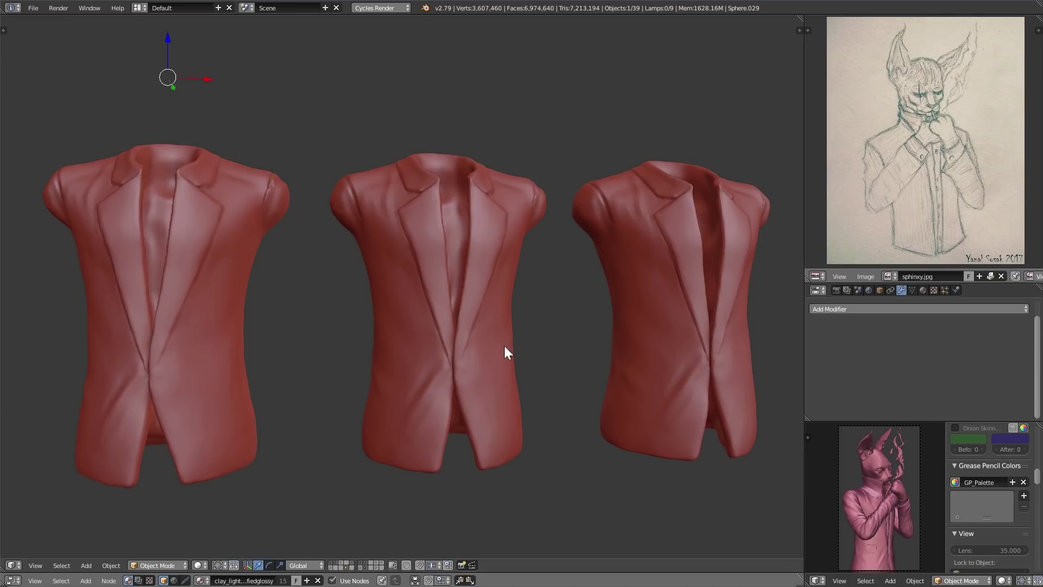
pyautogui.moveTo(628, 282); pyautogui.dragTo(540, 388, button='middle')
pyautogui.scroll(2, 539, 387)
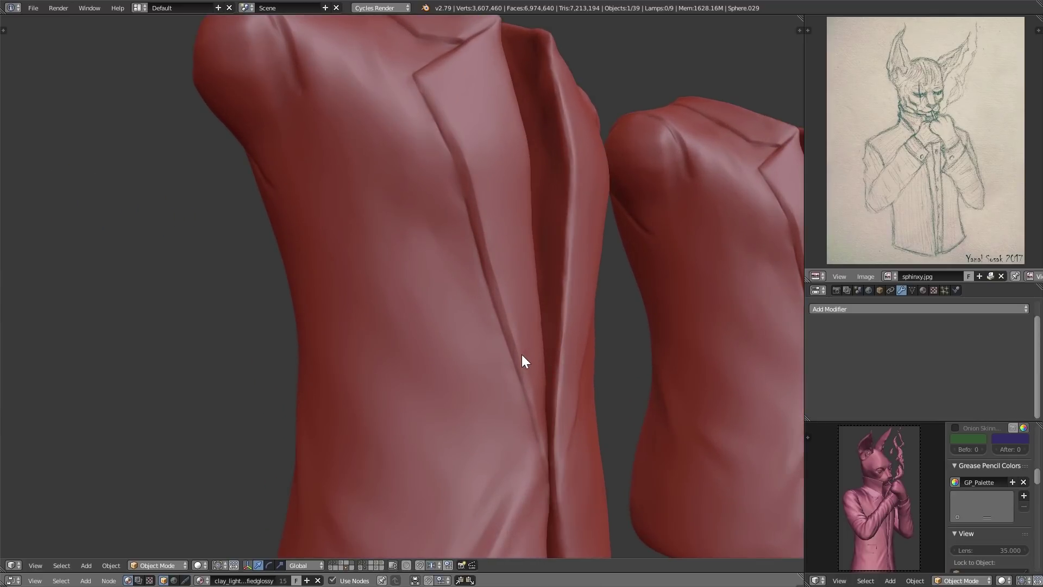
pyautogui.hotkey('ctrl', 'Tab')
# Adjust the sculpting brush radius over the jacket's lapel and chest
pyautogui.press('f')
pyautogui.click(579, 375)
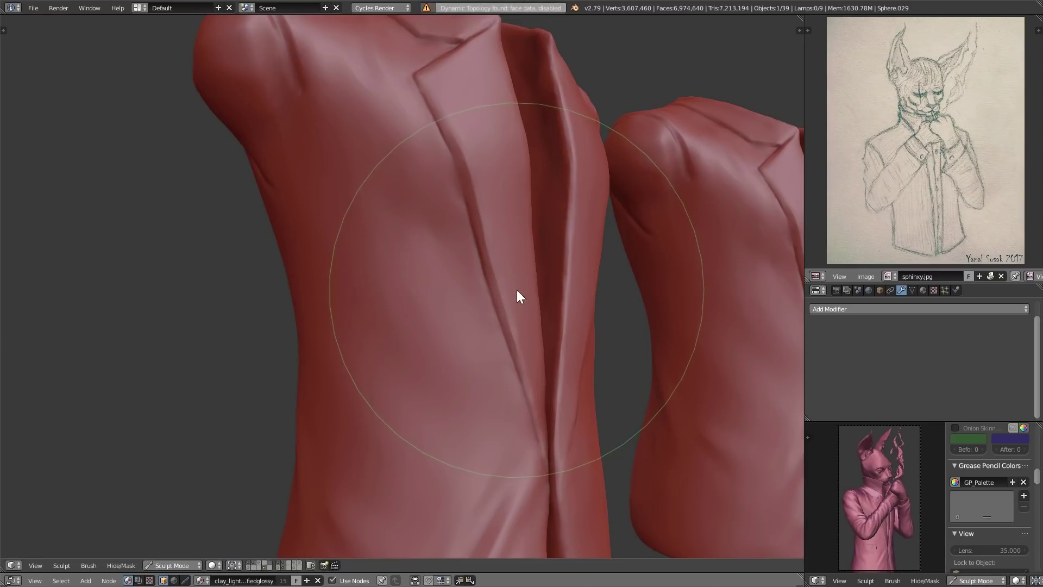
pyautogui.moveTo(568, 302); pyautogui.dragTo(670, 322, button='middle')
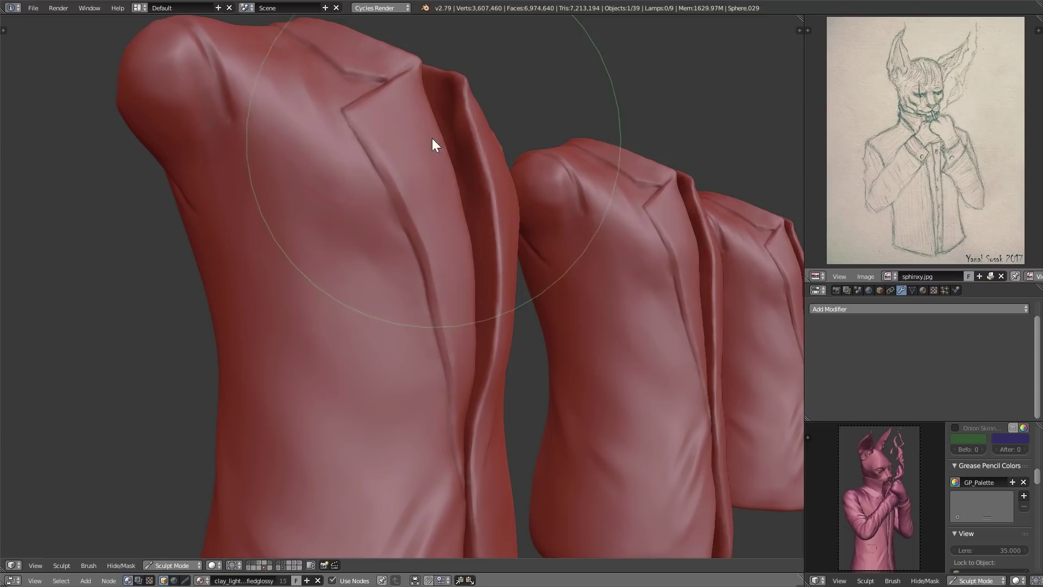
pyautogui.press('f')
pyautogui.click(468, 225)
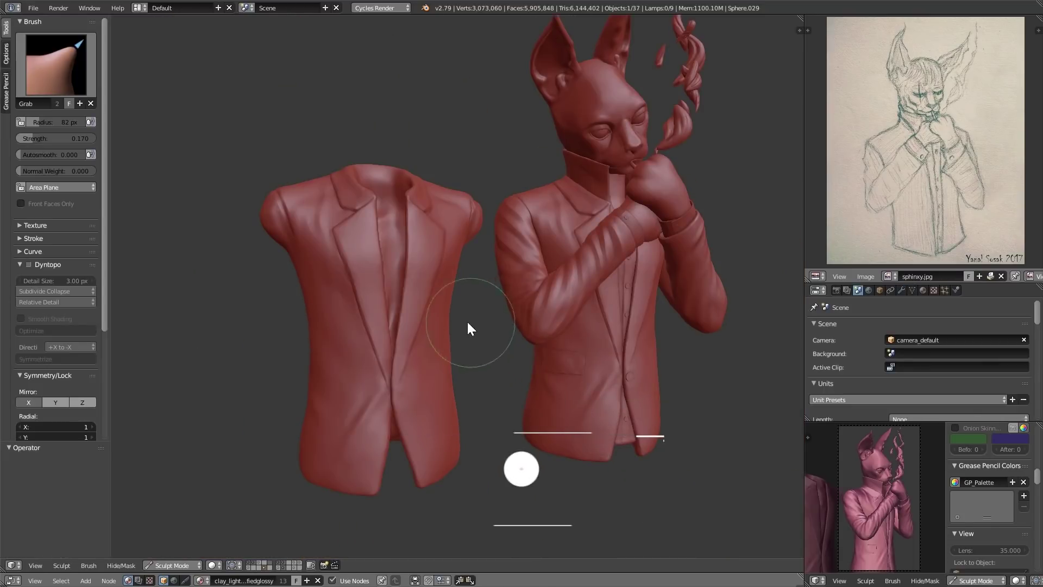
# Undo the smoothing of the folds on the jacket's upper chest beside the lapel
pyautogui.scroll(3, 458, 362)
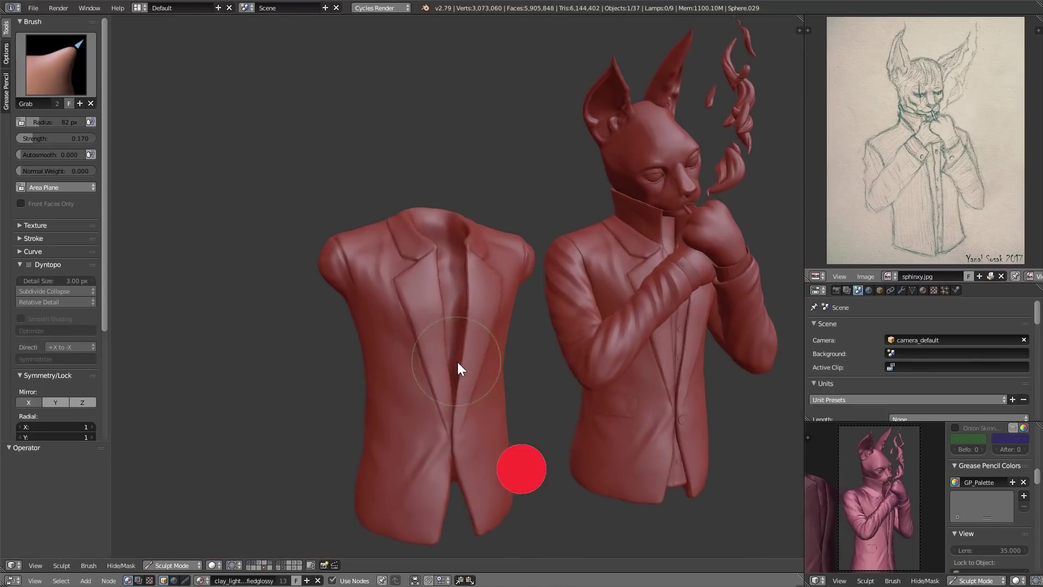
pyautogui.scroll(6, 464, 380)
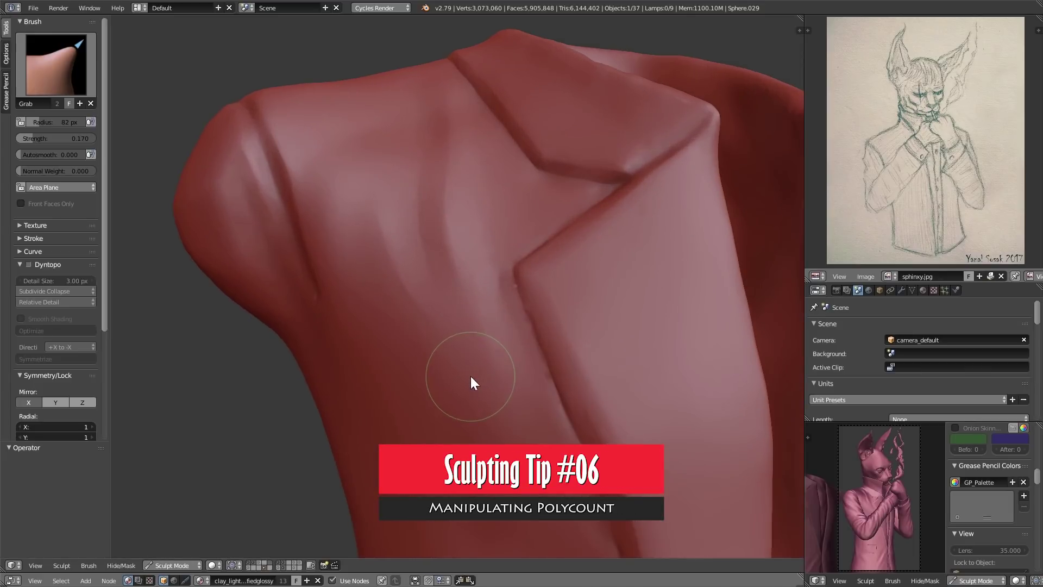
pyautogui.scroll(2, 472, 383)
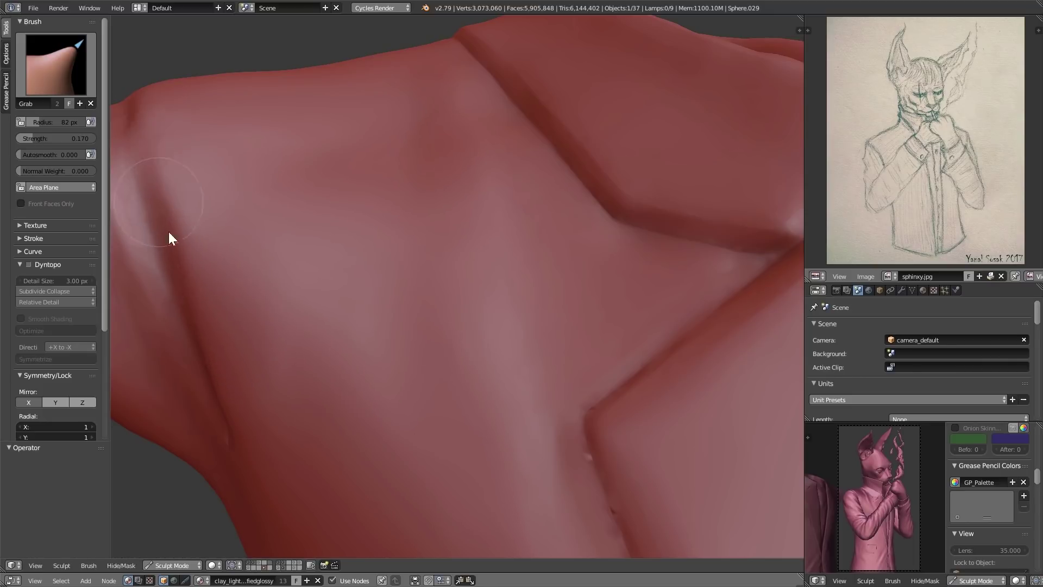
pyautogui.hotkey('ctrl', 'shift', 'z')
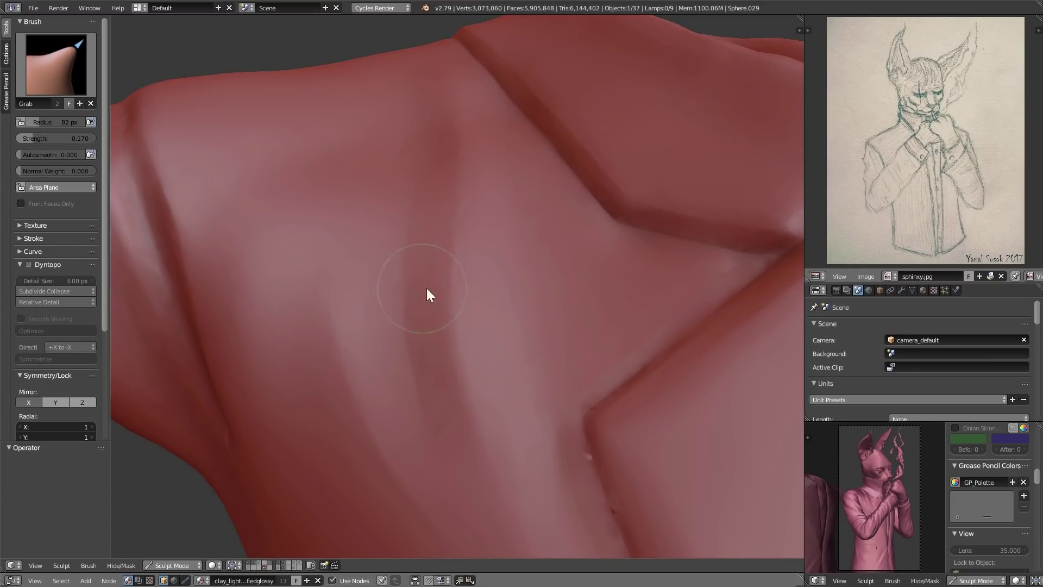
# Choose the Blob brush and set its strength to 0
pyautogui.click(67, 69)
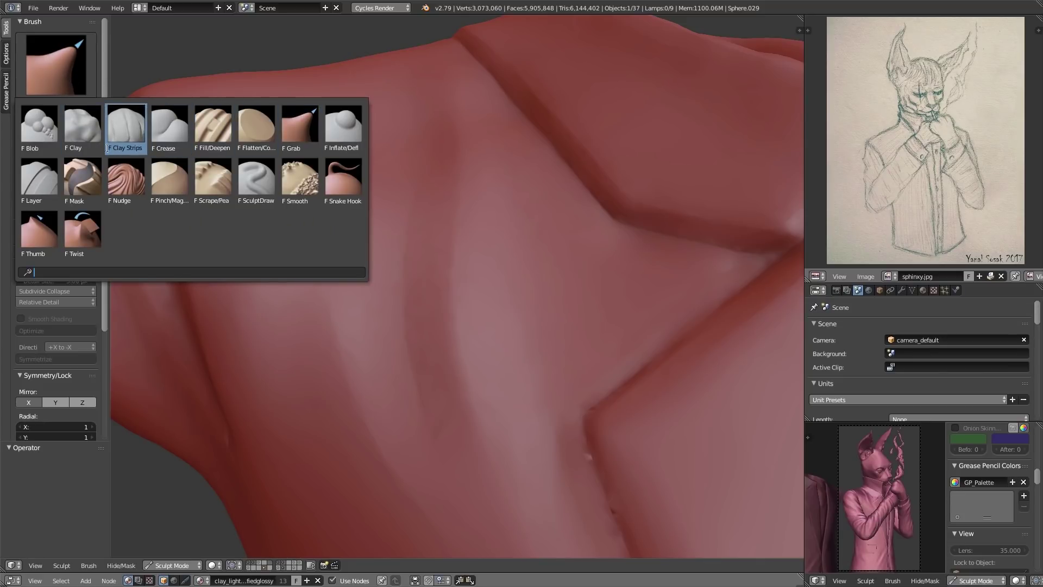
pyautogui.click(54, 134)
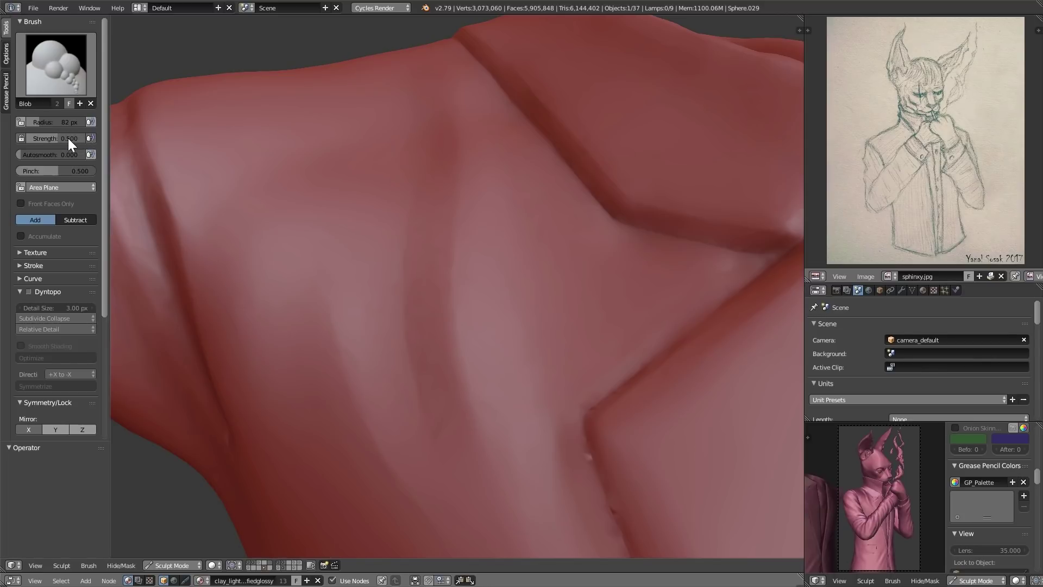
pyautogui.moveTo(68, 139); pyautogui.dragTo(2, 145)
# Enable dynamic topology for the jacket and accept the warning about it
pyautogui.scroll(-2, 106, 231)
pyautogui.click(30, 245)
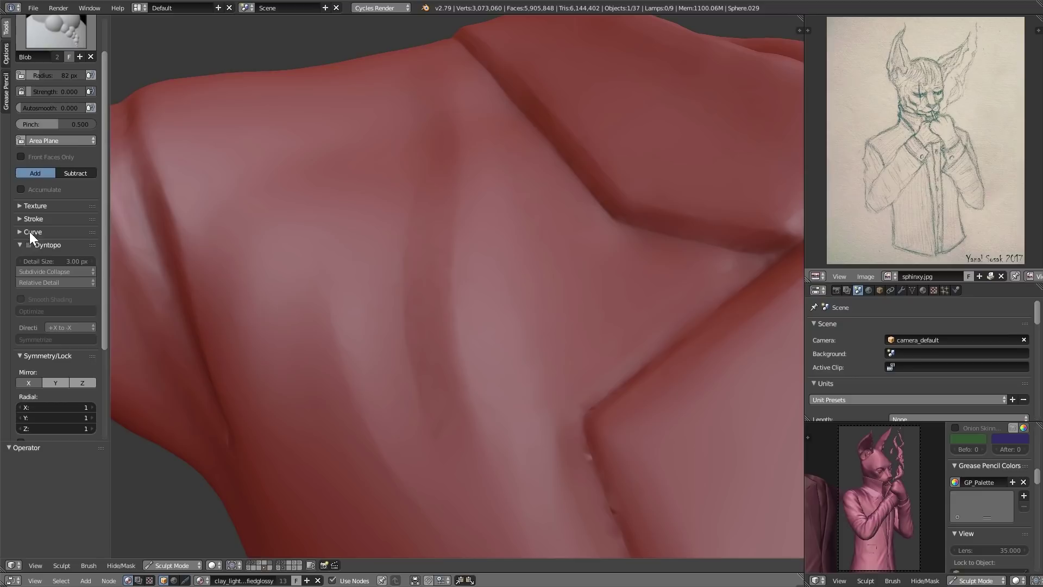
pyautogui.click(30, 245)
pyautogui.click(84, 249)
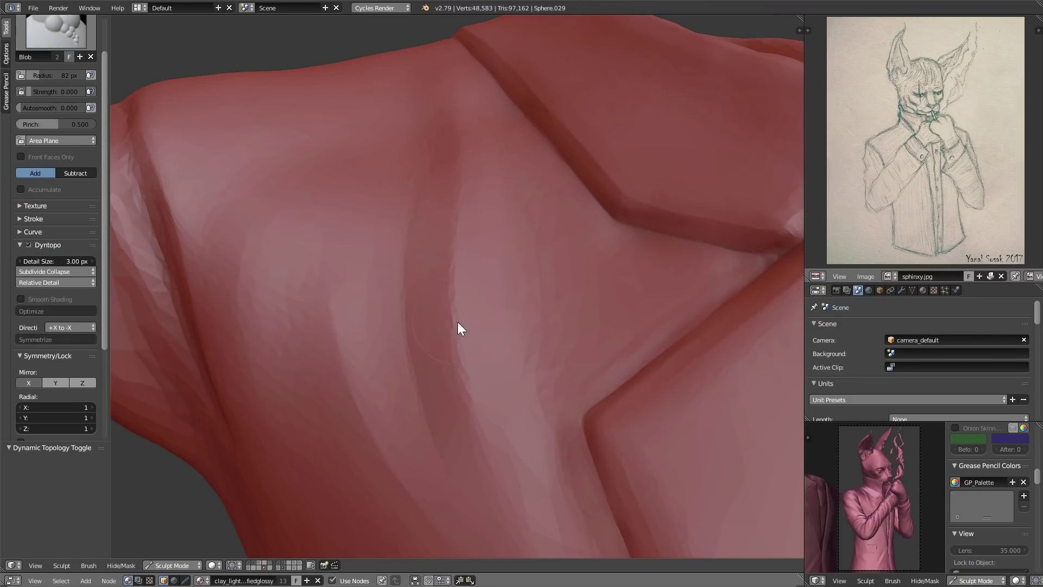
# In wireframe view, refine the mesh along the jacket's chest fold with a 130 px brush radius, and return to solid shading
pyautogui.scroll(5, 457, 324)
pyautogui.scroll(-4, 456, 326)
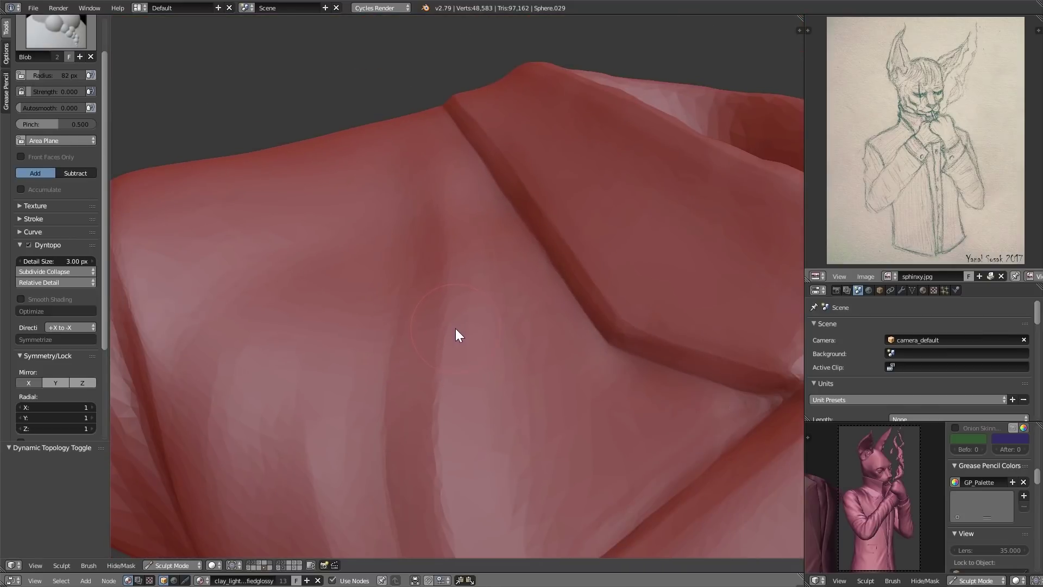
pyautogui.press('z')
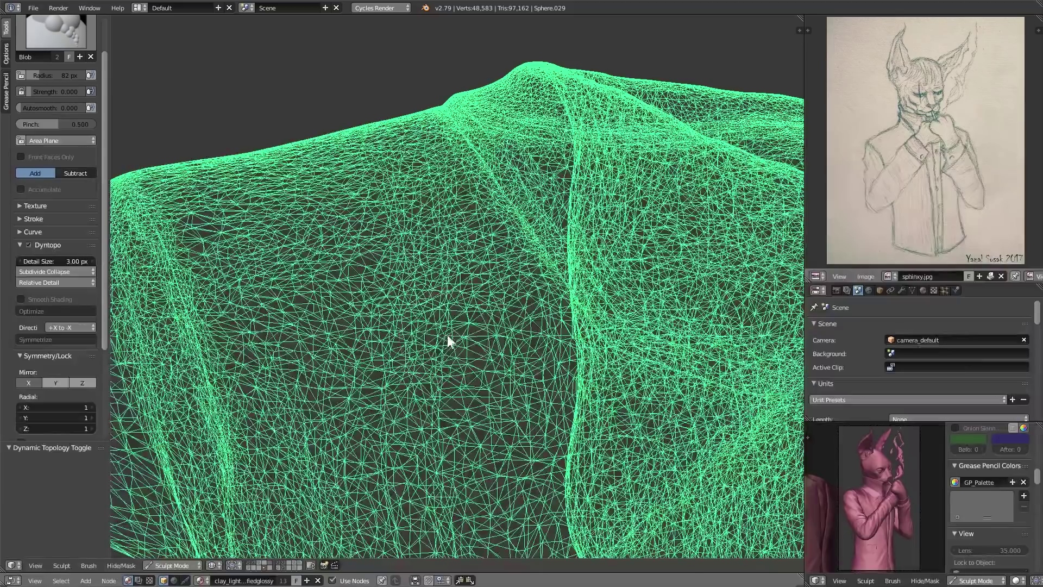
pyautogui.press('f')
pyautogui.click(472, 333)
pyautogui.moveTo(437, 236)
pyautogui.mouseDown()
pyautogui.moveTo(429, 468)
pyautogui.moveTo(450, 473)
pyautogui.mouseUp()
pyautogui.moveTo(421, 256)
pyautogui.mouseDown()
pyautogui.moveTo(438, 477)
pyautogui.moveTo(431, 342)
pyautogui.mouseUp()
pyautogui.press('z')
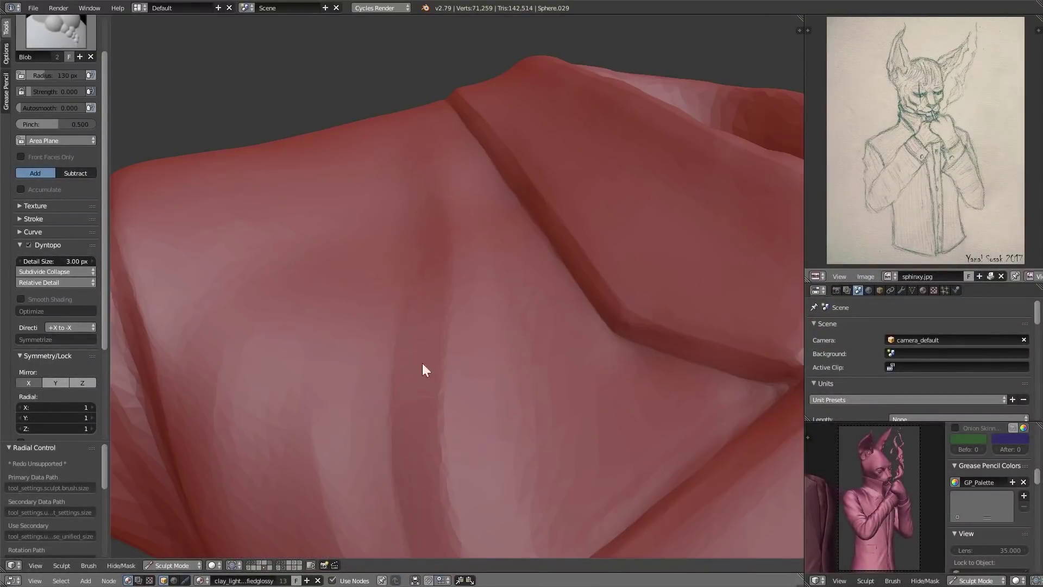
pyautogui.scroll(5, 442, 413)
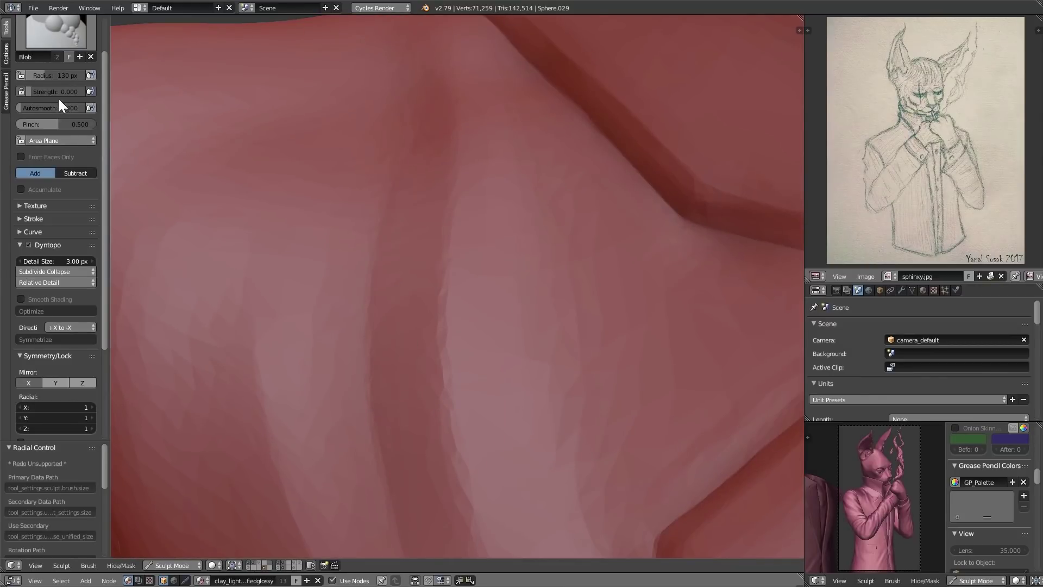
# Refine the mesh further along the jacket's chest fold with the zero-strength Blob brush
pyautogui.moveTo(456, 457); pyautogui.dragTo(456, 390)
pyautogui.keyDown('ctrl'); pyautogui.moveTo(547, 256); pyautogui.dragTo(536, 276, button='middle'); pyautogui.keyUp('ctrl')
pyautogui.scroll(6, 521, 295)
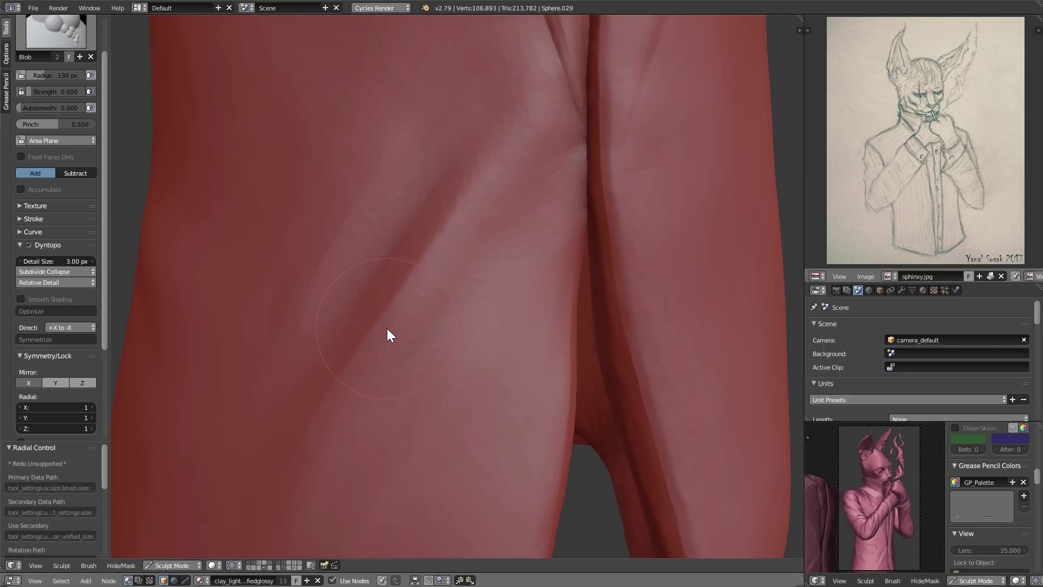
# Undo the last sculpted change to the diagonal fold on the jacket
pyautogui.hotkey('ctrl', 'z')
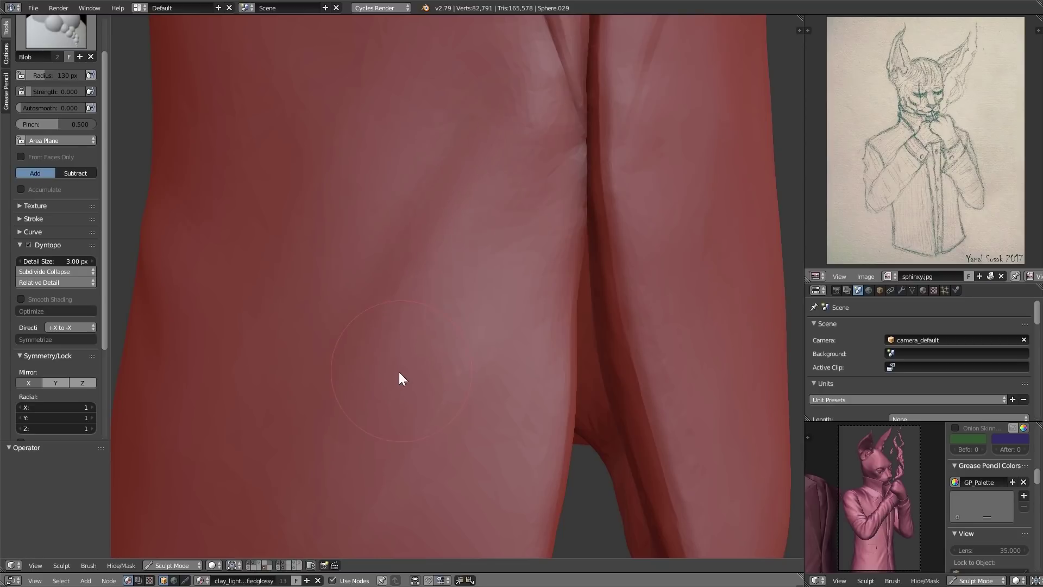
pyautogui.scroll(7, 371, 405)
pyautogui.scroll(-3, 371, 406)
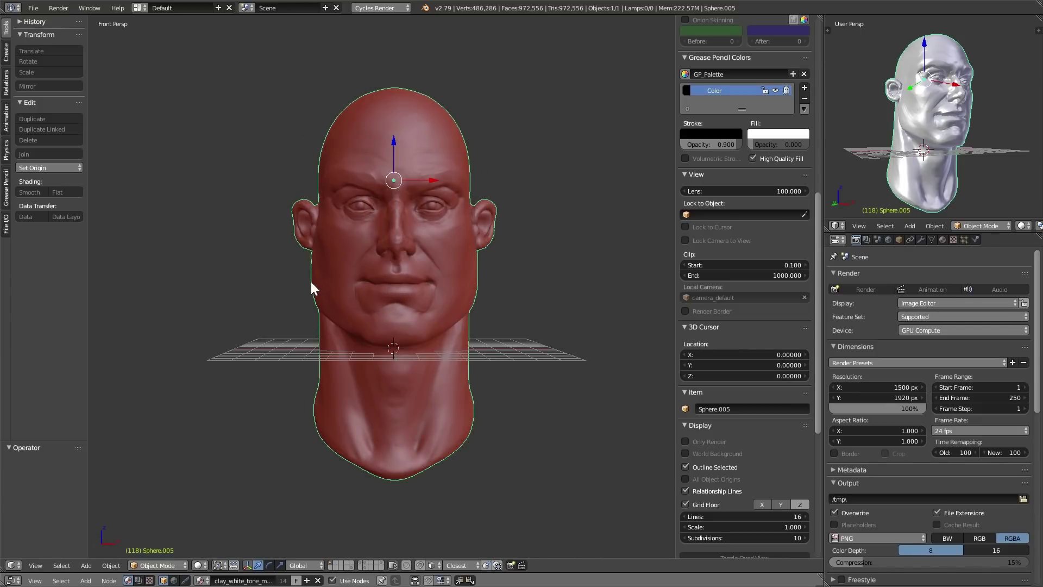
# Add a lattice at the head model and scale it up uniformly by about 2.65, then by about 1.32
pyautogui.hotkey('shift', 'a')
pyautogui.click(437, 318)
pyautogui.press('s')
pyautogui.click(598, 232)
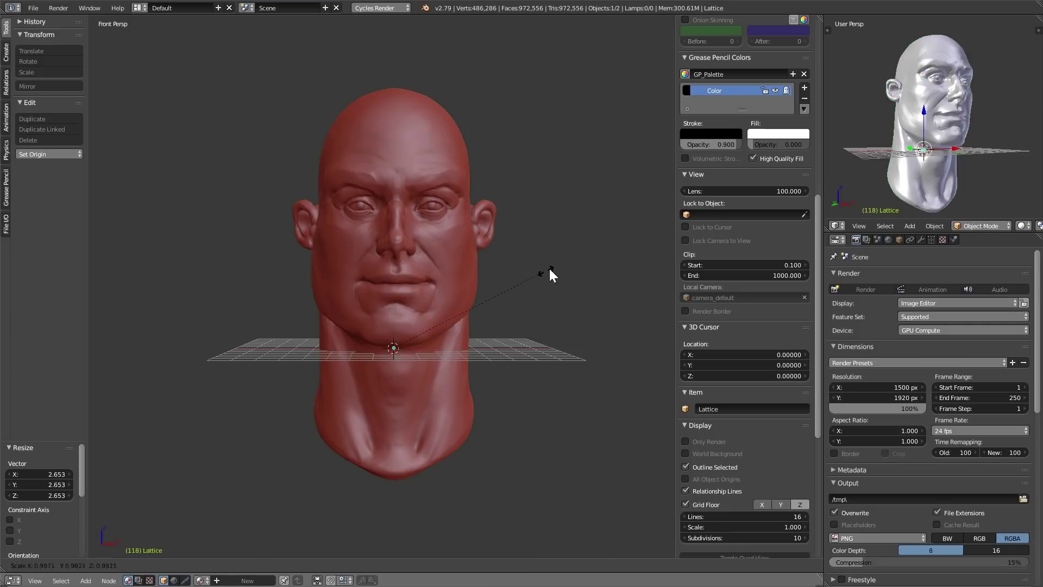
pyautogui.press('s')
pyautogui.click(646, 173)
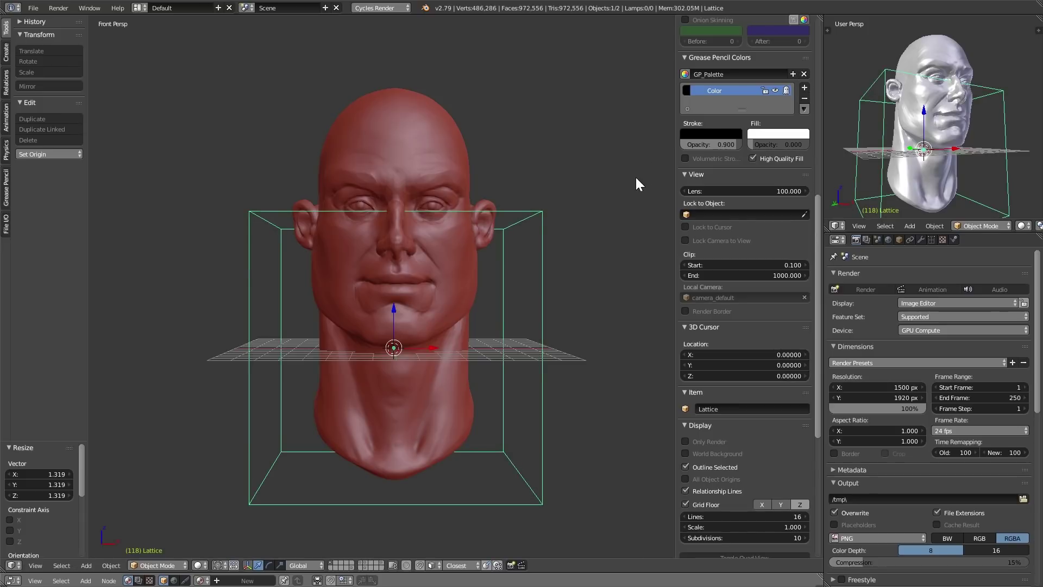
# In orthographic front view, scale the lattice along Z by about 1.5 and raise it about 3.3 units to surround the head
pyautogui.press('KP_5')
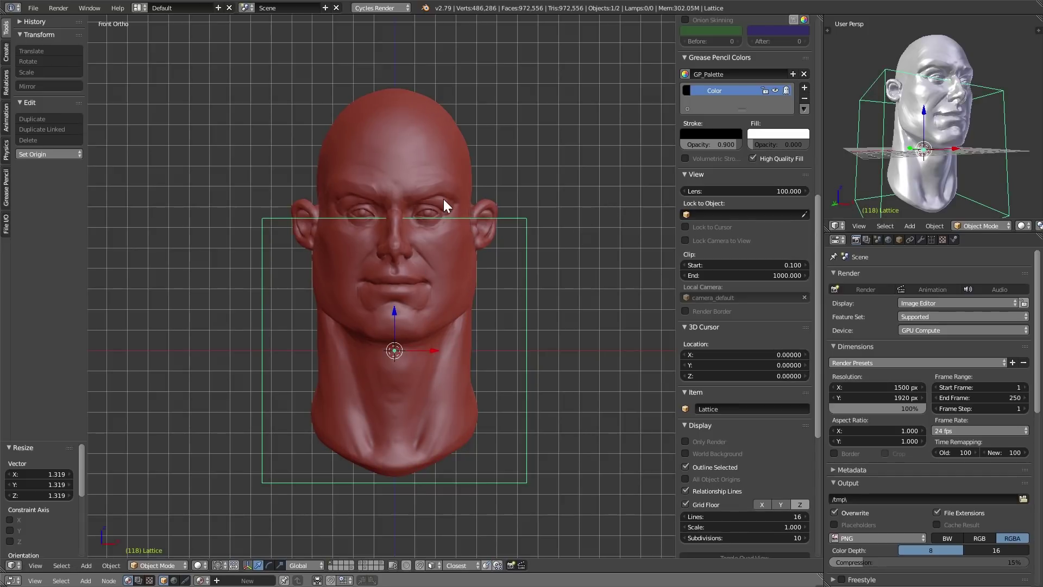
pyautogui.press('s')
pyautogui.press('z')
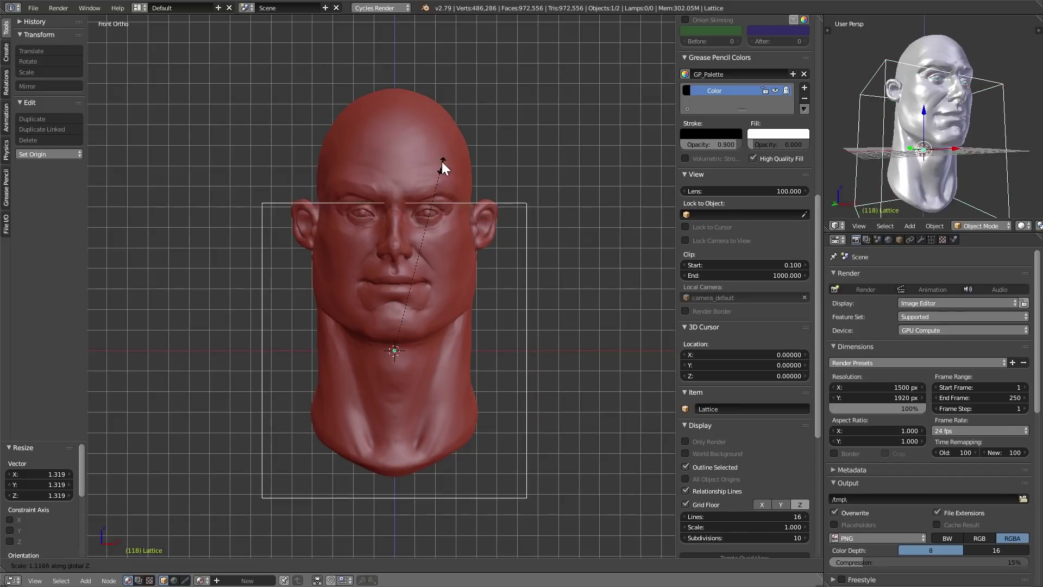
pyautogui.click(440, 110)
pyautogui.press('g')
pyautogui.press('z')
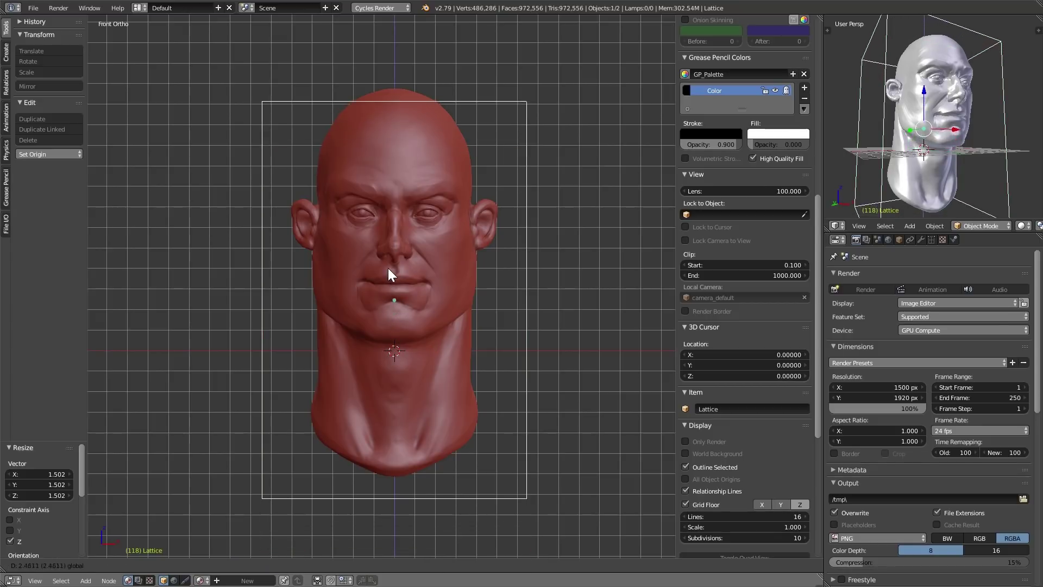
pyautogui.click(386, 252)
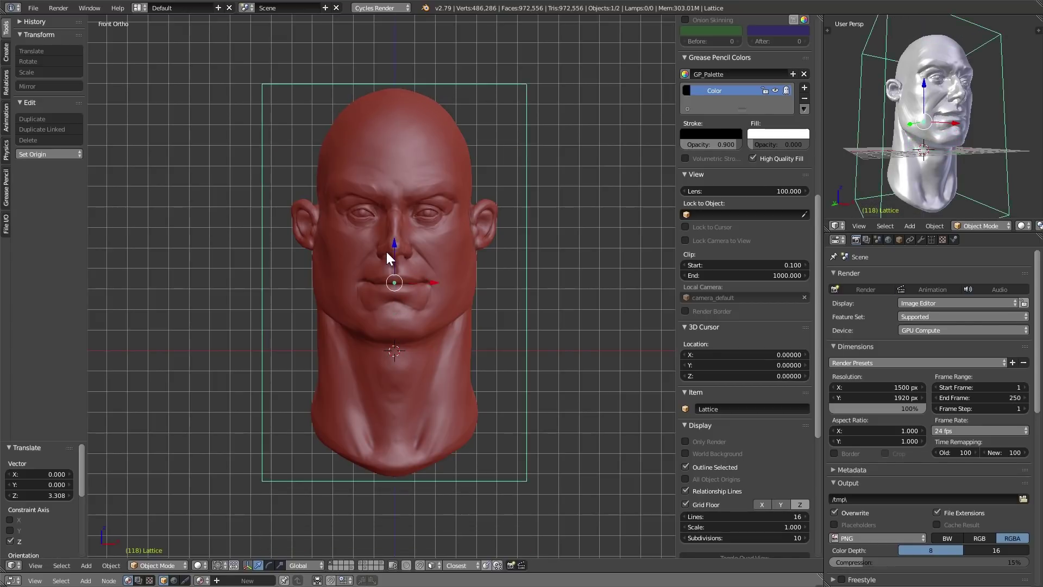
# Move the lattice about -1.9 units along Y to enclose the face, then scale it along Z by about 1.04
pyautogui.press('ctrl+KP_3')
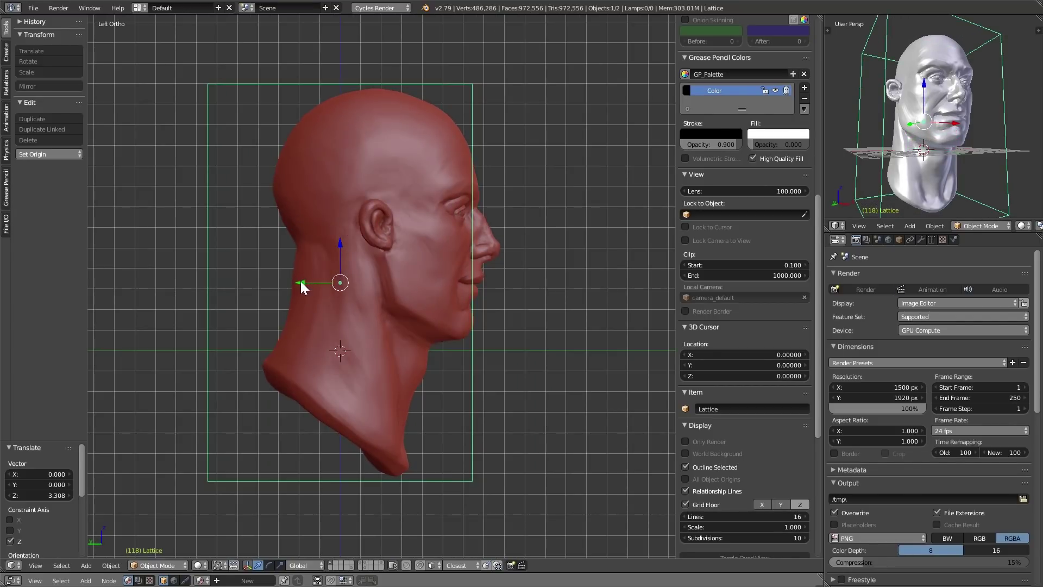
pyautogui.moveTo(301, 281); pyautogui.dragTo(340, 280)
pyautogui.press('KP_1')
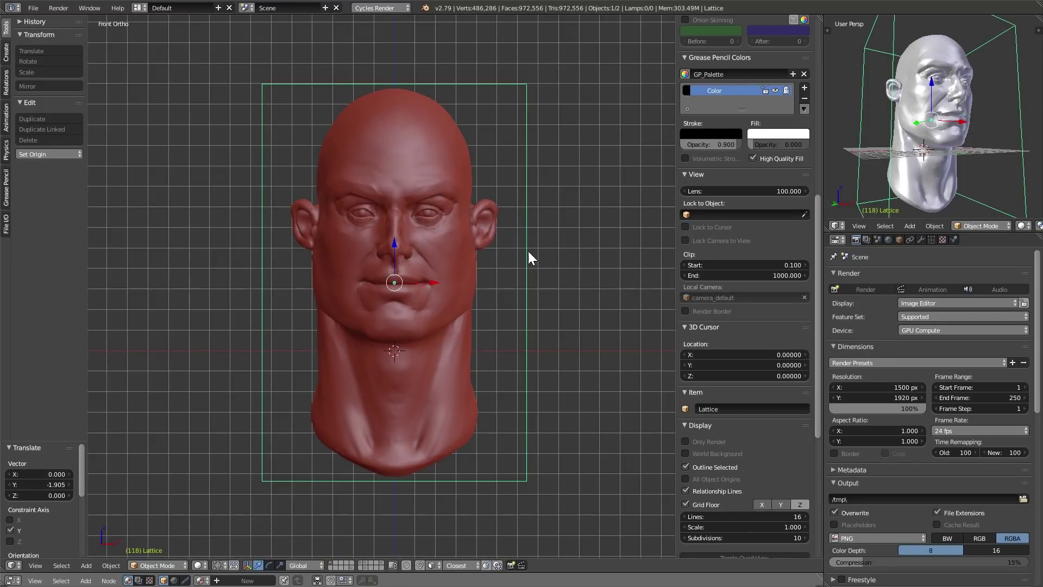
pyautogui.press('s')
pyautogui.press('z')
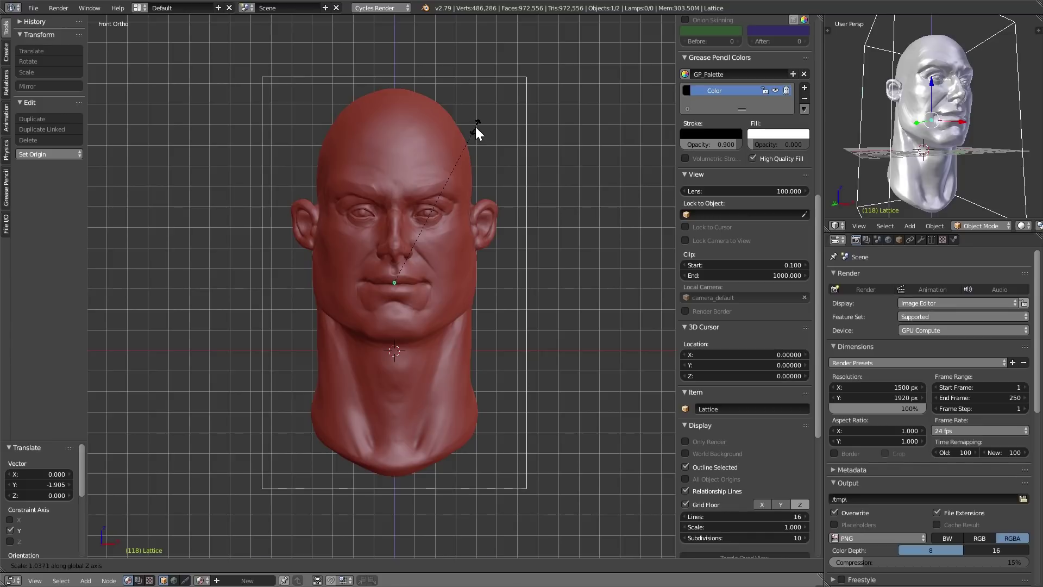
pyautogui.click(475, 126)
# Set the lattice's U and V resolution to 4 and inspect the divisions around the head
pyautogui.click(934, 241)
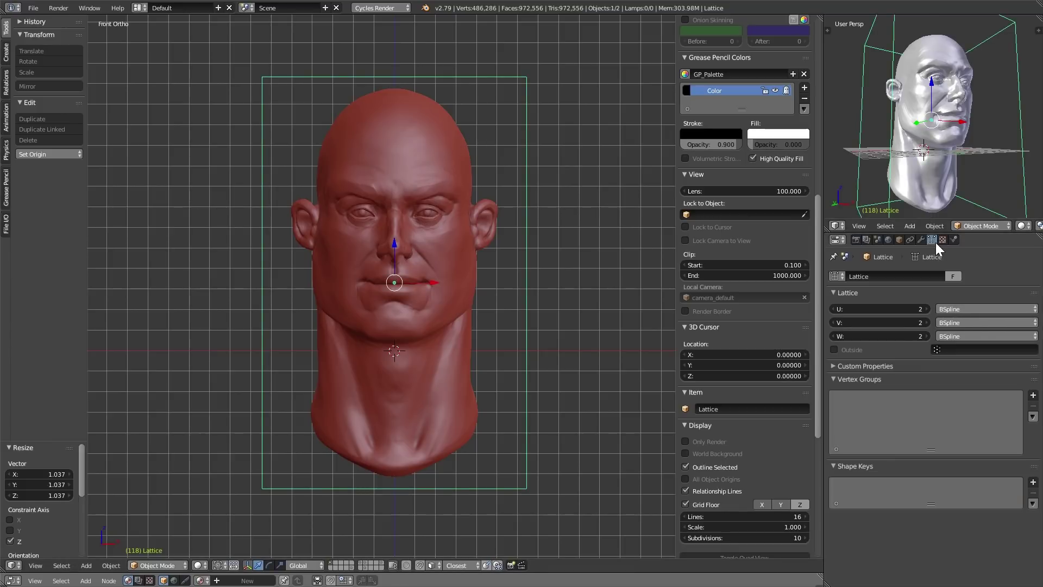
pyautogui.click(926, 309)
pyautogui.click(925, 308)
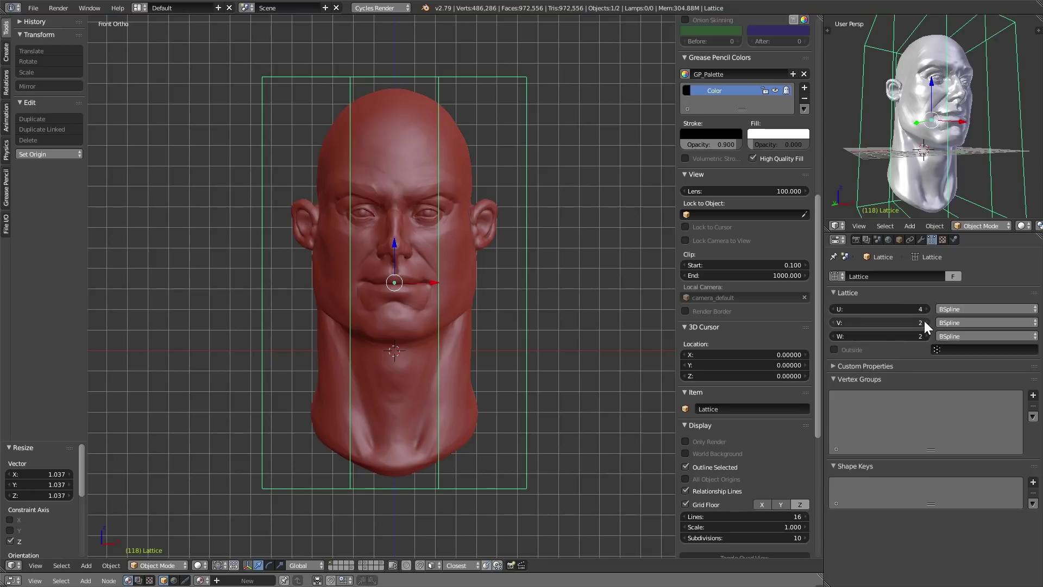
pyautogui.click(924, 322)
pyautogui.click(924, 322)
pyautogui.moveTo(423, 347); pyautogui.dragTo(303, 272, button='middle')
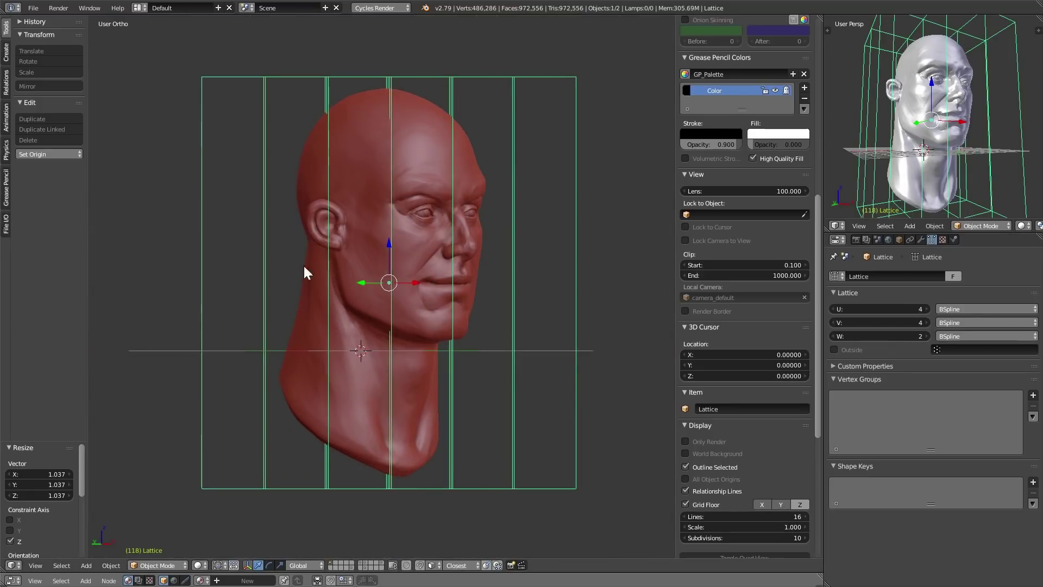
pyautogui.moveTo(471, 357); pyautogui.dragTo(605, 319, button='middle')
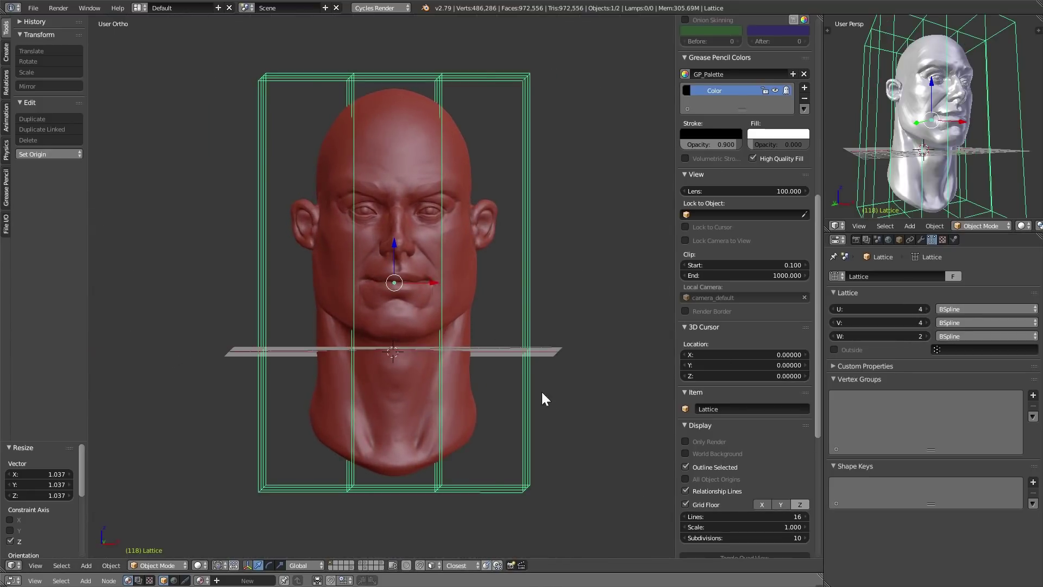
# Set the lattice's W resolution to 13 for more vertical divisions over the head and neck
pyautogui.press('KP_1')
pyautogui.doubleClick(925, 335)
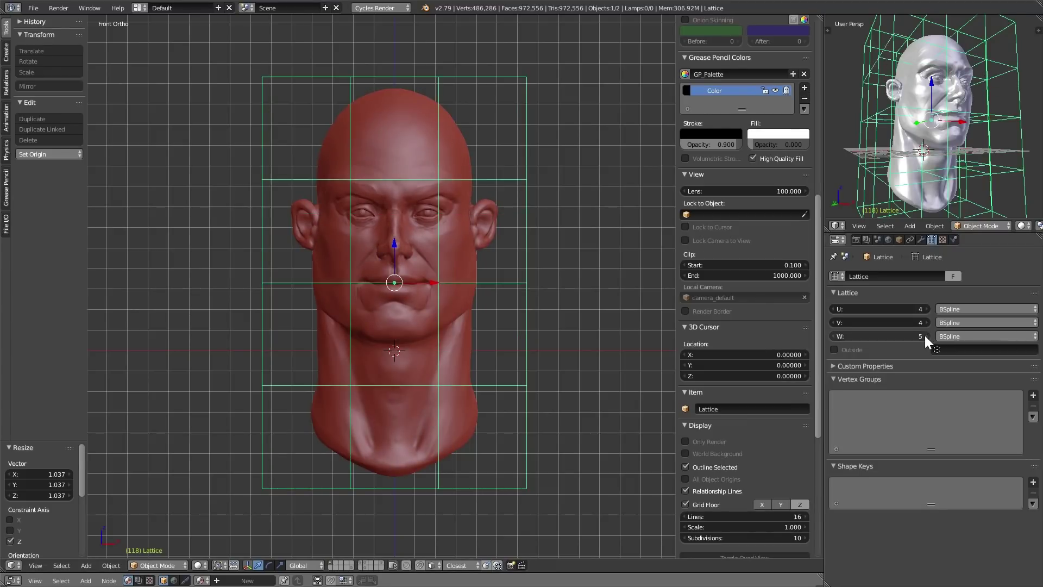
pyautogui.doubleClick(925, 335)
pyautogui.doubleClick(924, 335)
pyautogui.doubleClick(925, 334)
pyautogui.click(924, 333)
pyautogui.click(925, 335)
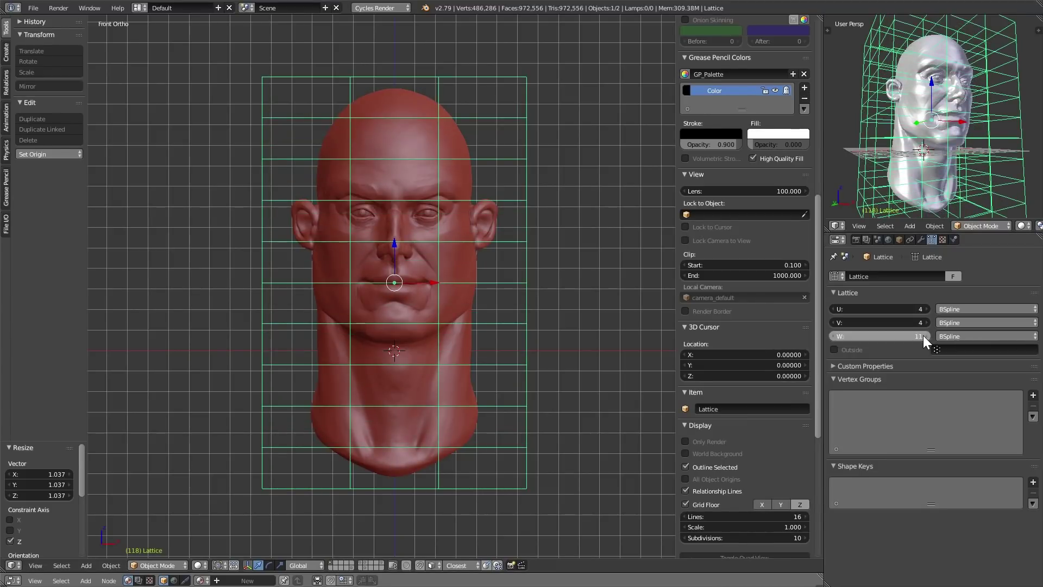
pyautogui.click(925, 334)
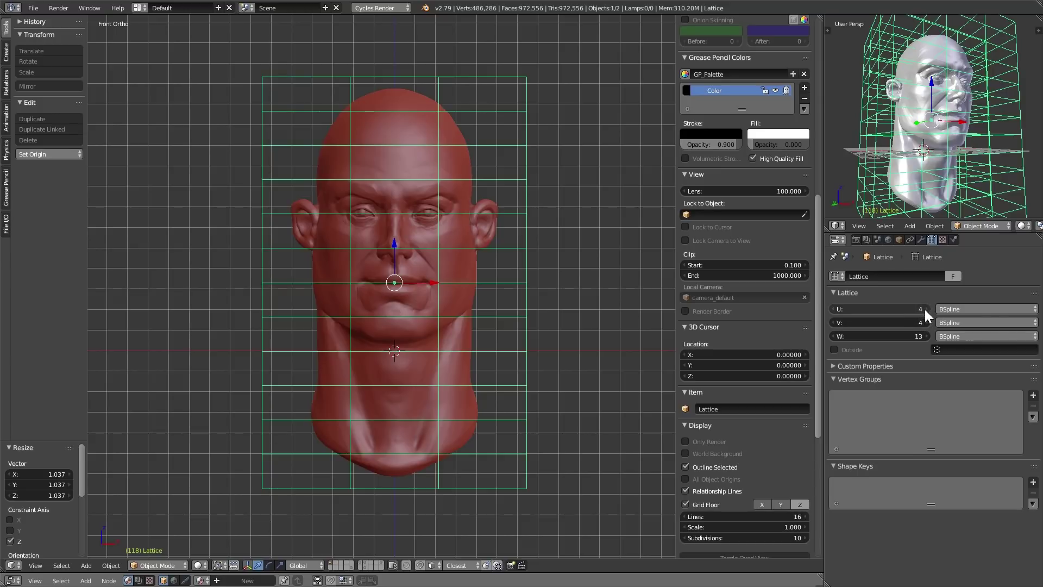
# Increase the lattice's U and V resolution to 5
pyautogui.click(925, 309)
pyautogui.click(924, 322)
pyautogui.moveTo(468, 375); pyautogui.dragTo(468, 400, button='middle')
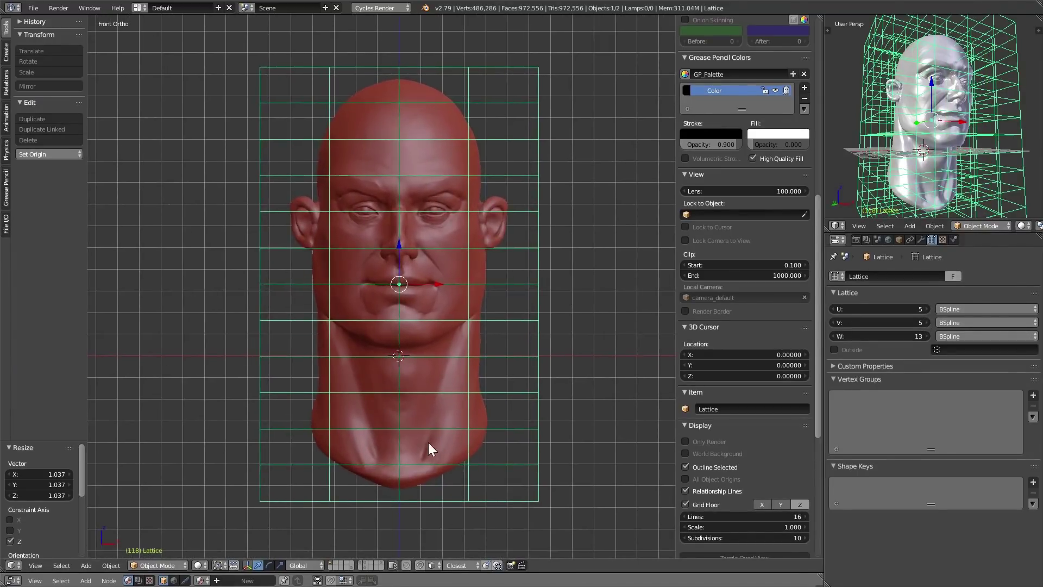
# Add a Lattice modifier to the head mesh and assign the surrounding lattice as its object
pyautogui.rightClick(443, 412)
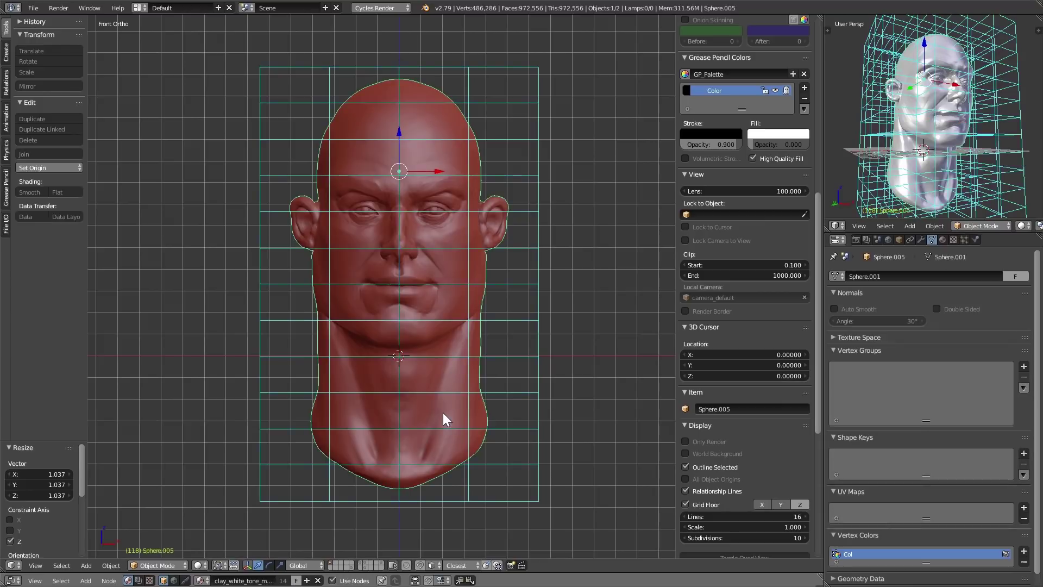
pyautogui.click(921, 240)
pyautogui.click(854, 276)
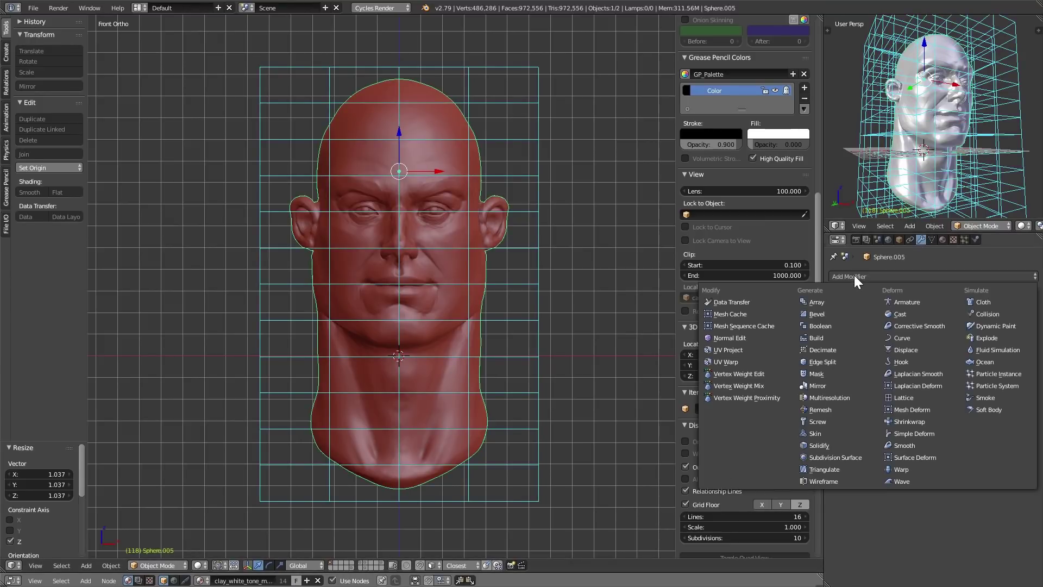
pyautogui.click(907, 399)
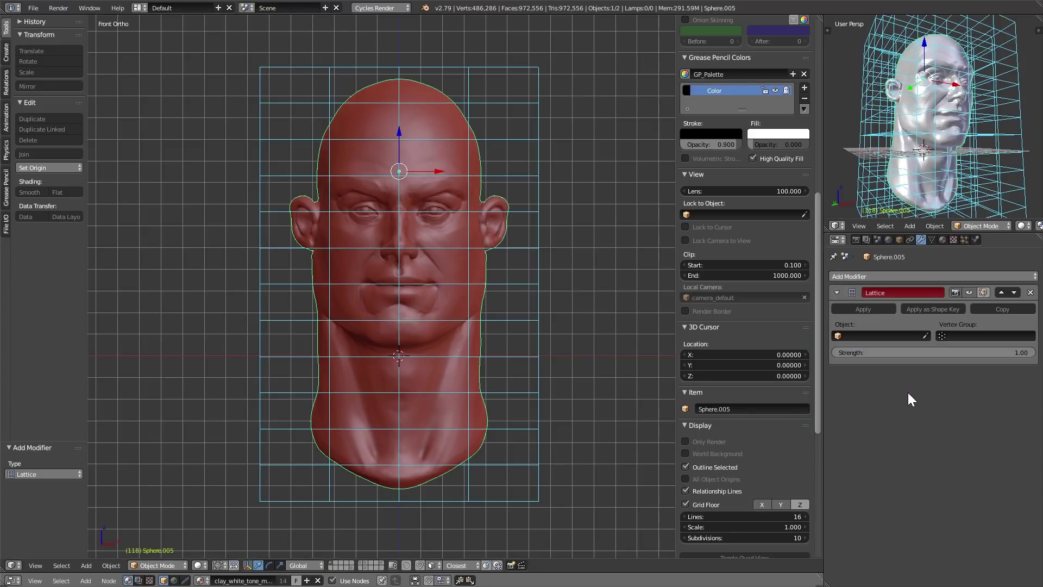
pyautogui.click(925, 335)
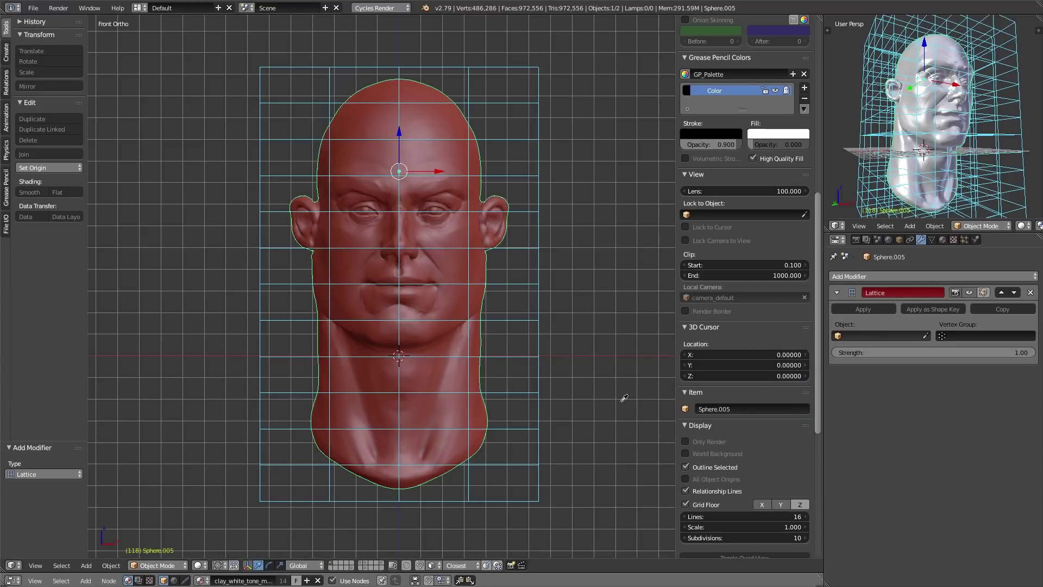
pyautogui.click(542, 305)
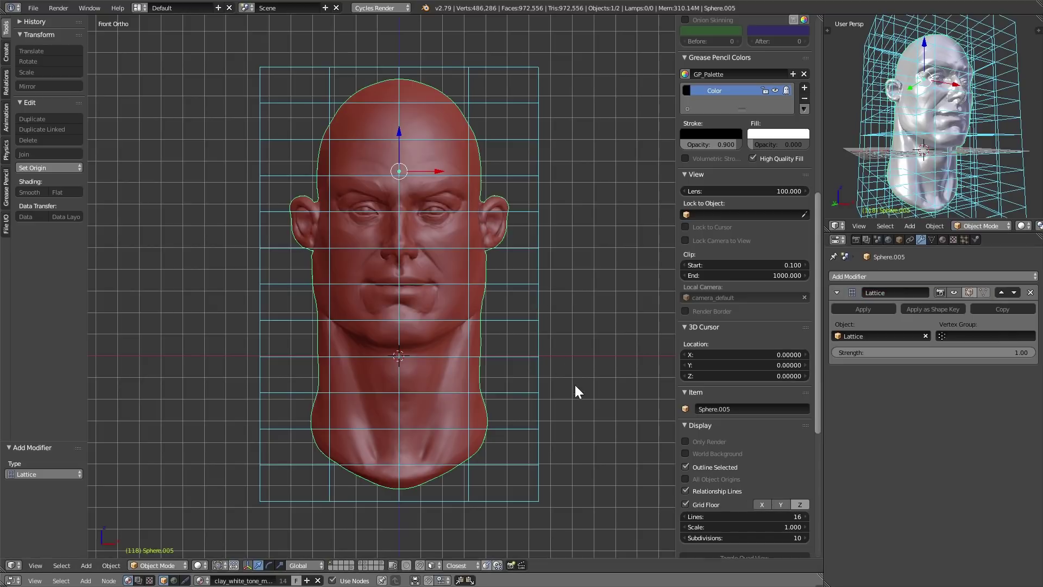
pyautogui.click(861, 336)
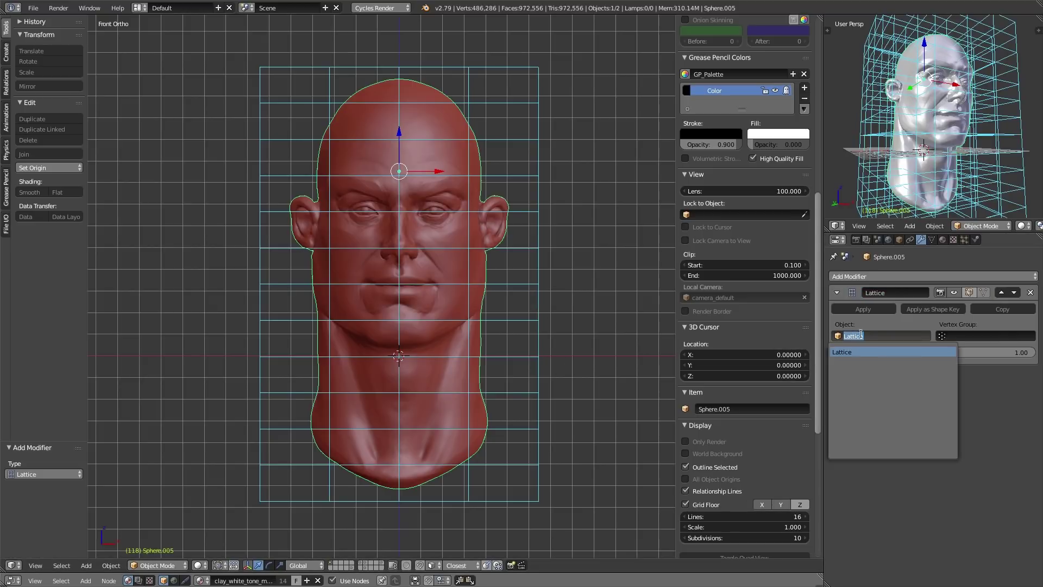
pyautogui.click(597, 346)
# In the lattice's Edit Mode, narrow the four control-point rows from the nose base to the upper neck to 0.9 along X
pyautogui.moveTo(597, 346); pyautogui.dragTo(550, 367, button='middle')
pyautogui.rightClick(571, 359)
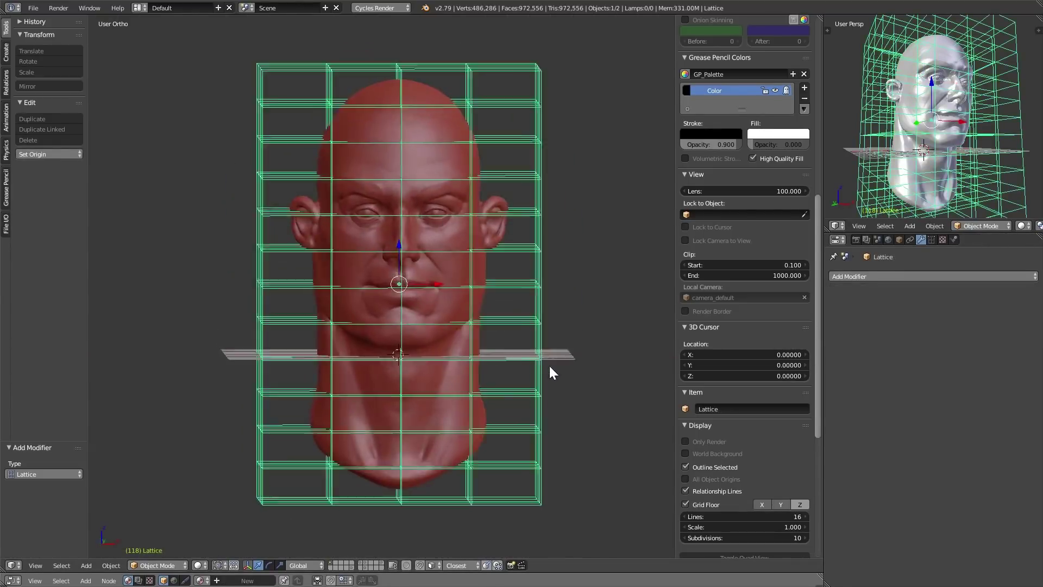
pyautogui.press('Tab')
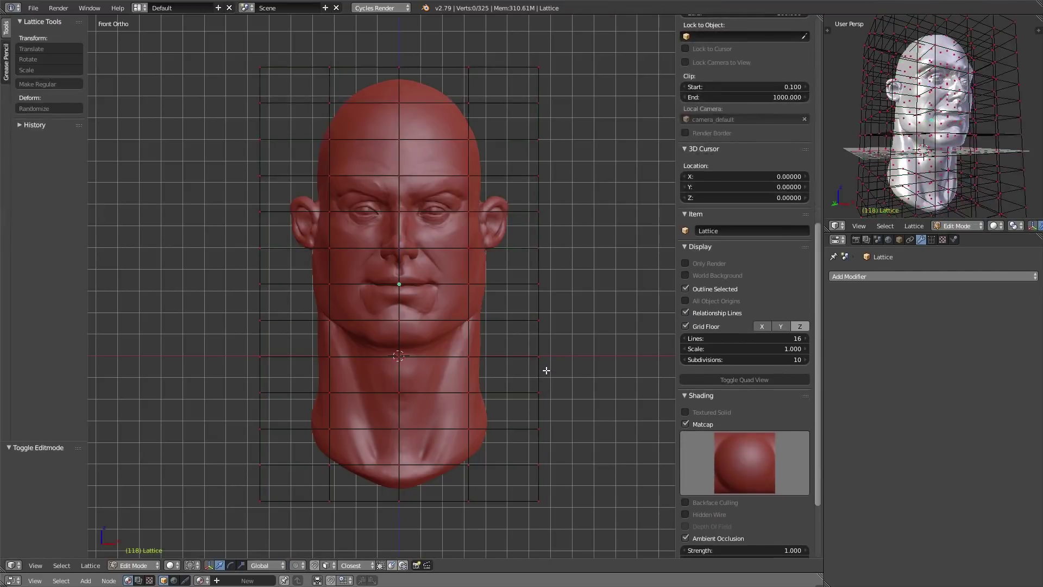
pyautogui.press('KP_5')
pyautogui.press('KP_5')
pyautogui.press('b')
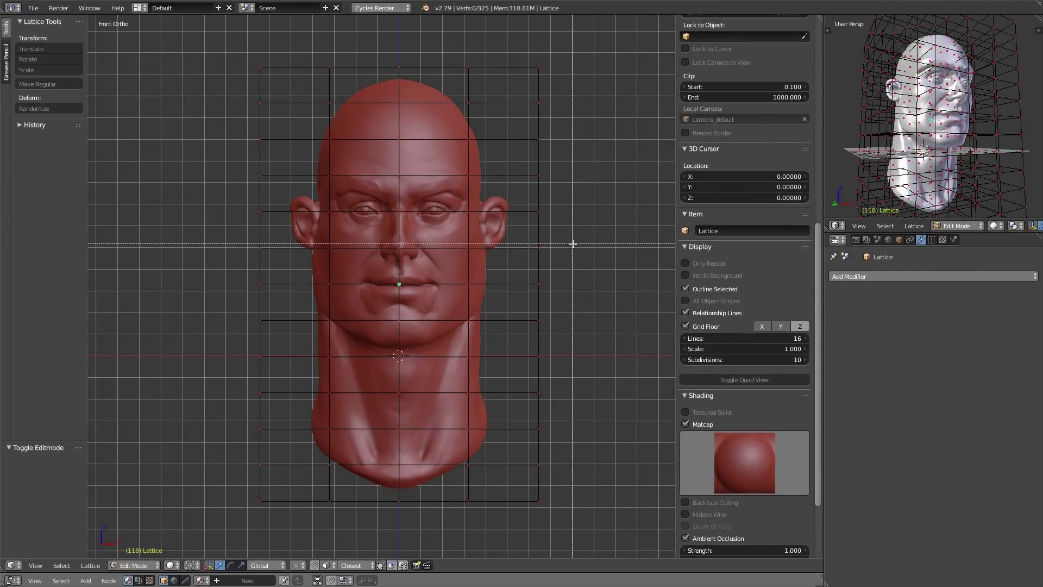
pyautogui.moveTo(574, 240); pyautogui.dragTo(226, 361)
pyautogui.press('s')
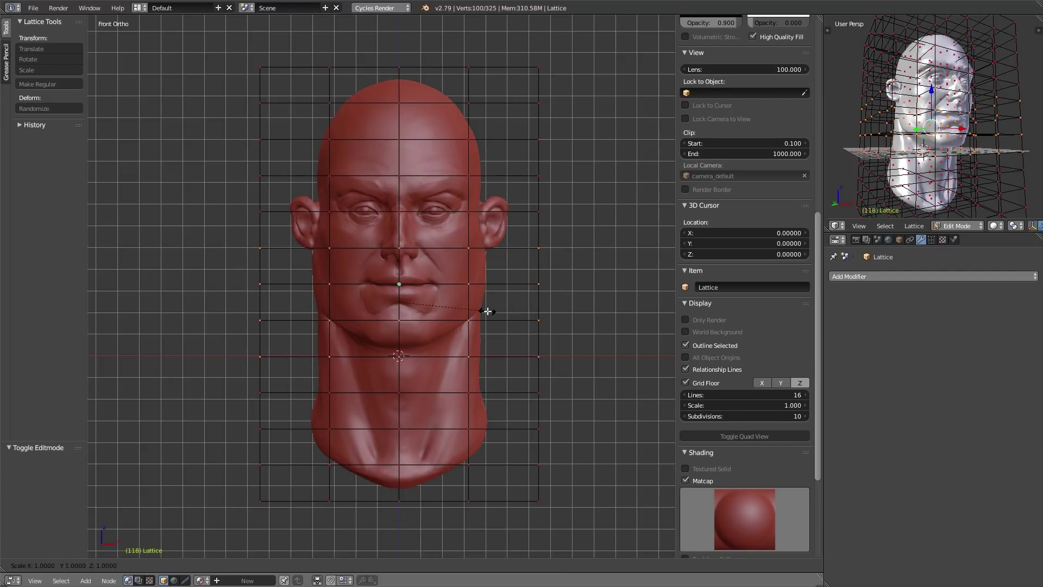
pyautogui.press('x')
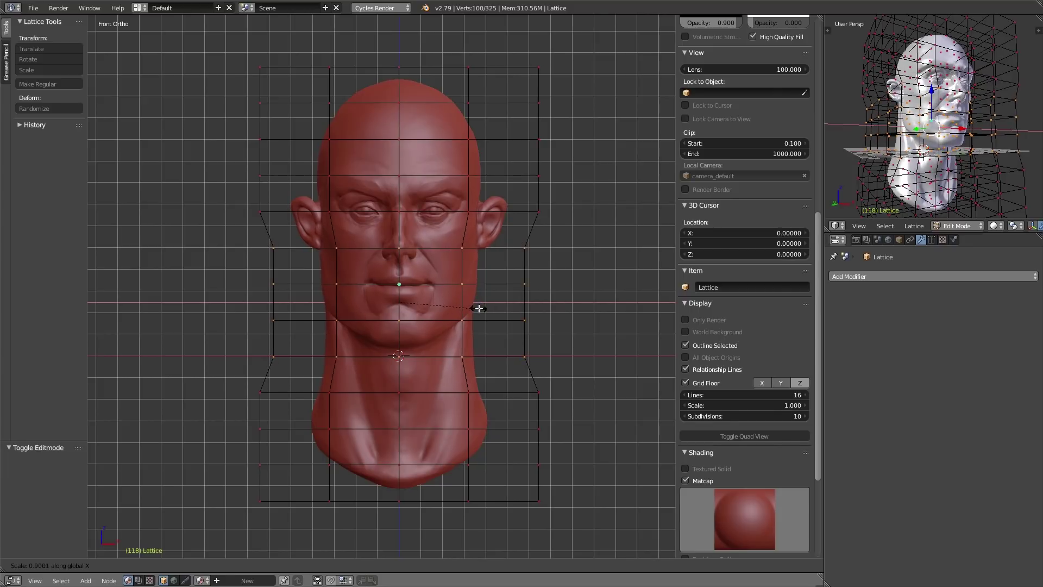
pyautogui.click(479, 308)
# Select only the lattice's four lowest control-point rows around the neck and raise them about 0.53 units along Z
pyautogui.press('ctrl+KP_3')
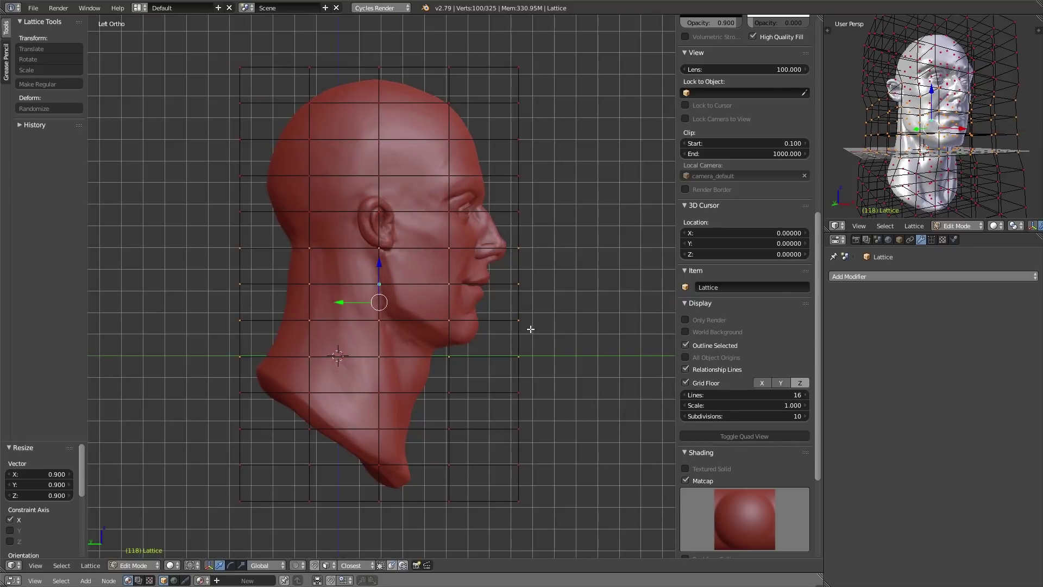
pyautogui.press('KP_1')
pyautogui.press('a')
pyautogui.scroll(-2, 744, 380)
pyautogui.press('b')
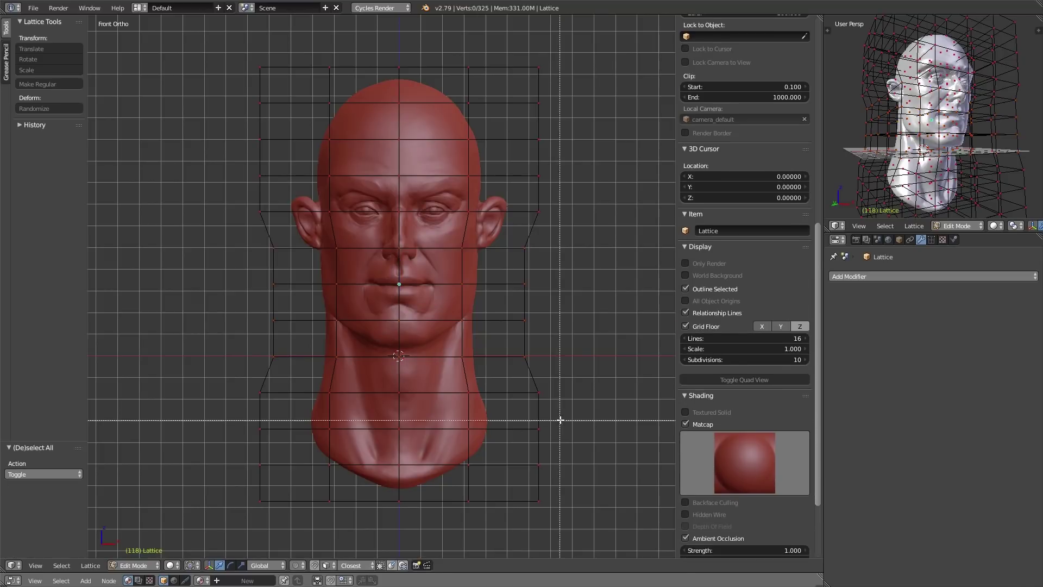
pyautogui.moveTo(587, 375); pyautogui.dragTo(238, 561)
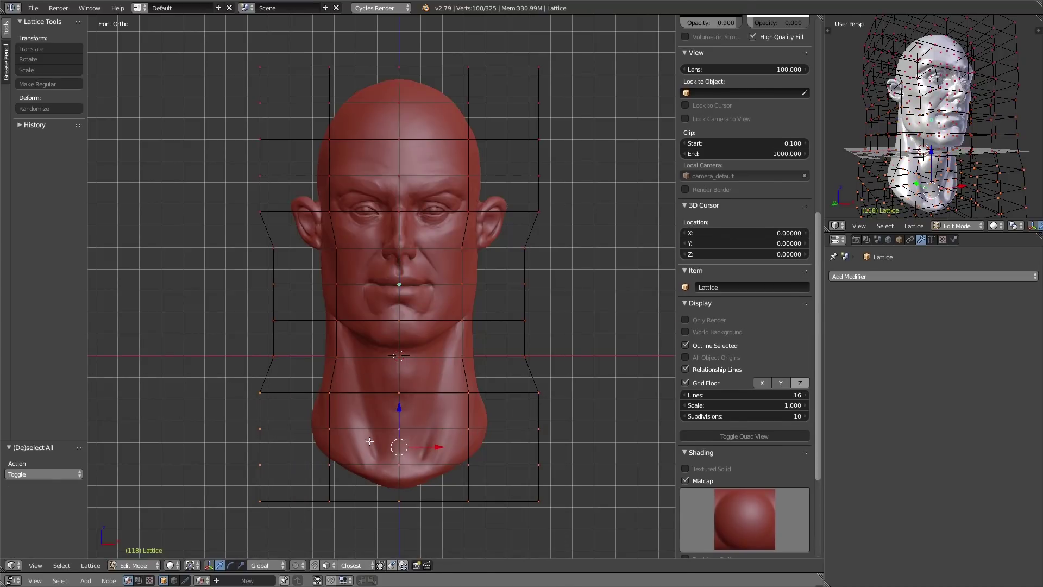
pyautogui.moveTo(401, 412); pyautogui.dragTo(401, 401)
# Narrow the lattice's four lowest control-point rows around the neck to about 0.9 along X
pyautogui.press('s')
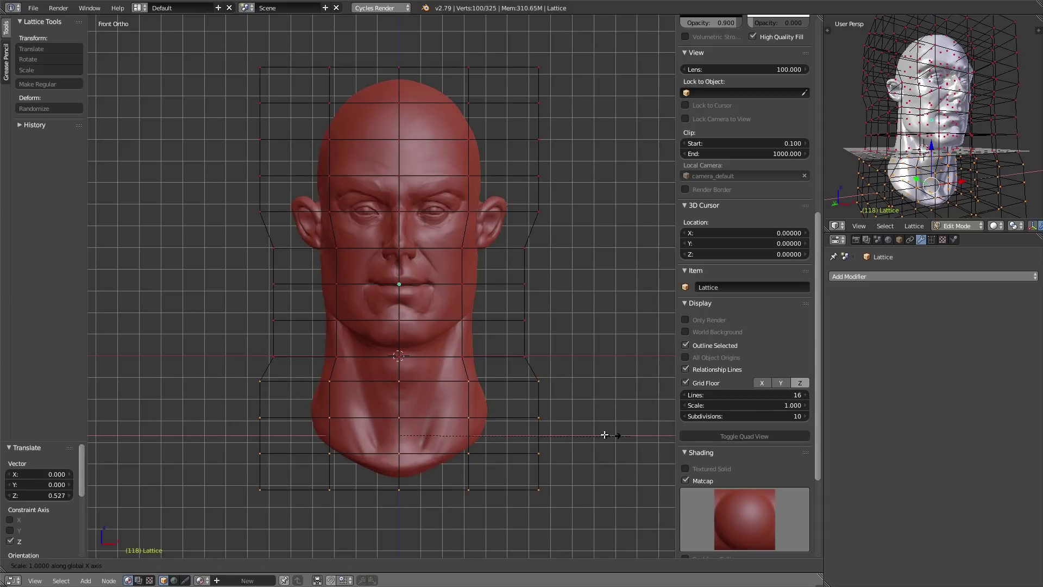
pyautogui.press('x')
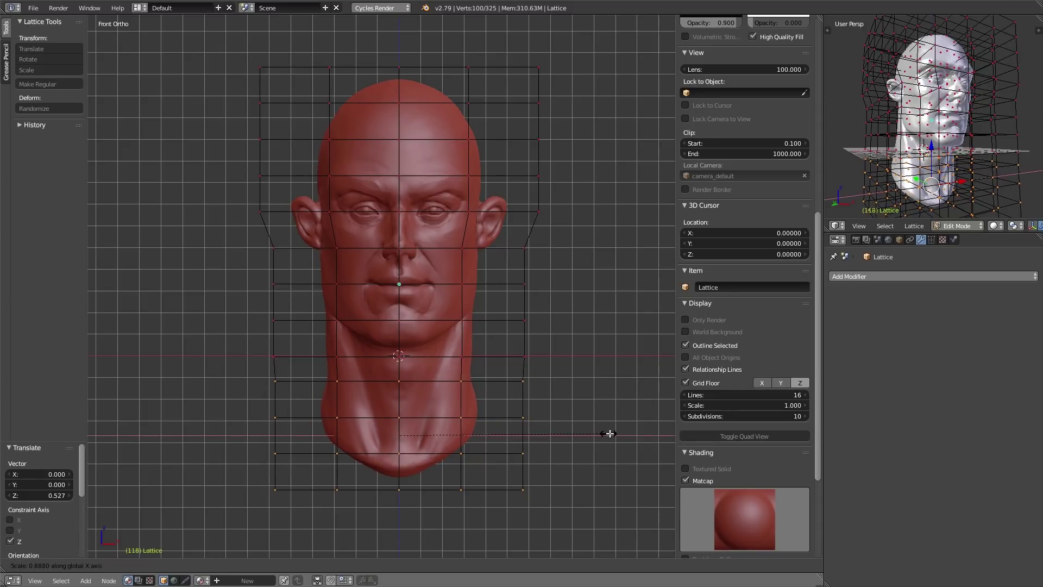
pyautogui.click(610, 433)
pyautogui.moveTo(515, 447); pyautogui.dragTo(356, 442, button='middle')
pyautogui.press('KP_1')
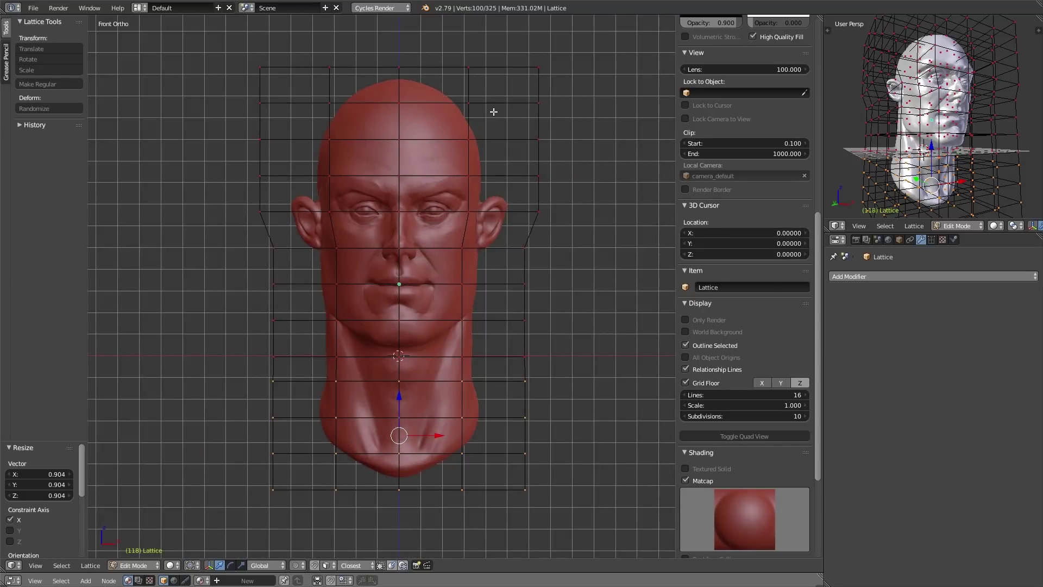
# In side view, select only the lattice's upper eight control-point rows and scale them to about 0.93 along Y
pyautogui.rightClick(485, 132)
pyautogui.press('KP_3')
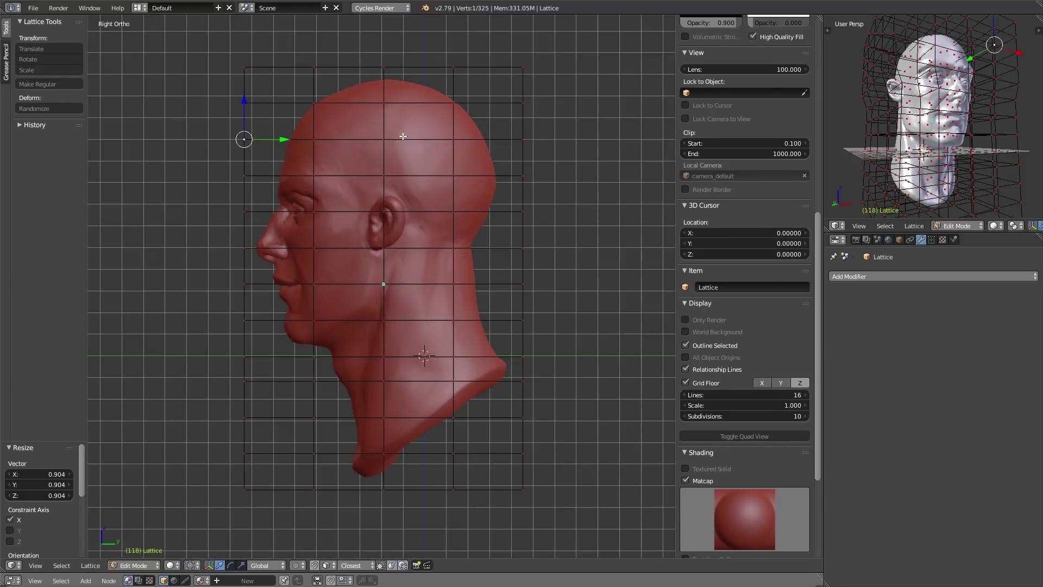
pyautogui.press('a')
pyautogui.press('b')
pyautogui.moveTo(631, 54); pyautogui.dragTo(181, 348)
pyautogui.press('s')
pyautogui.press('y')
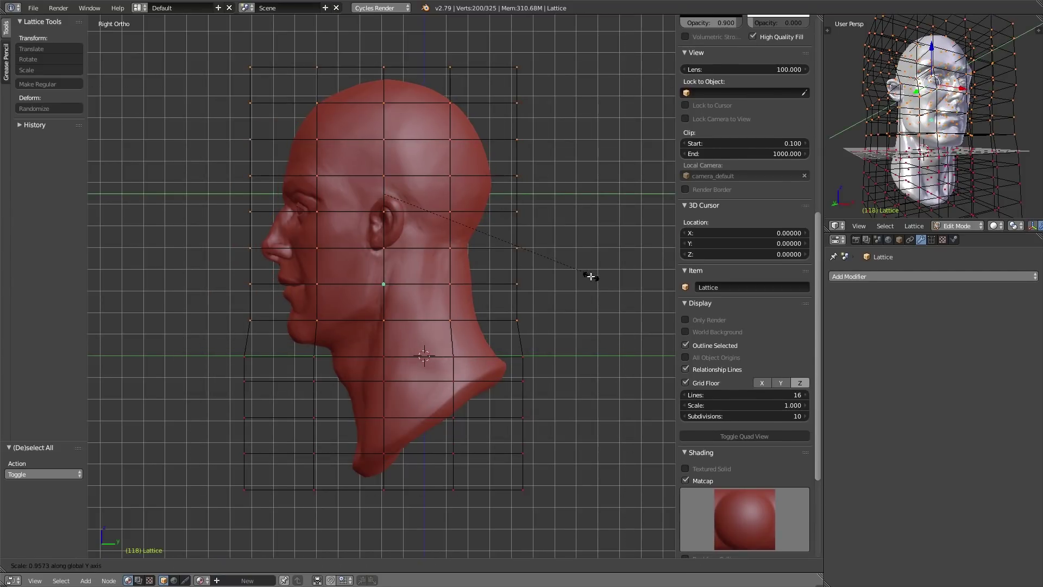
pyautogui.click(592, 276)
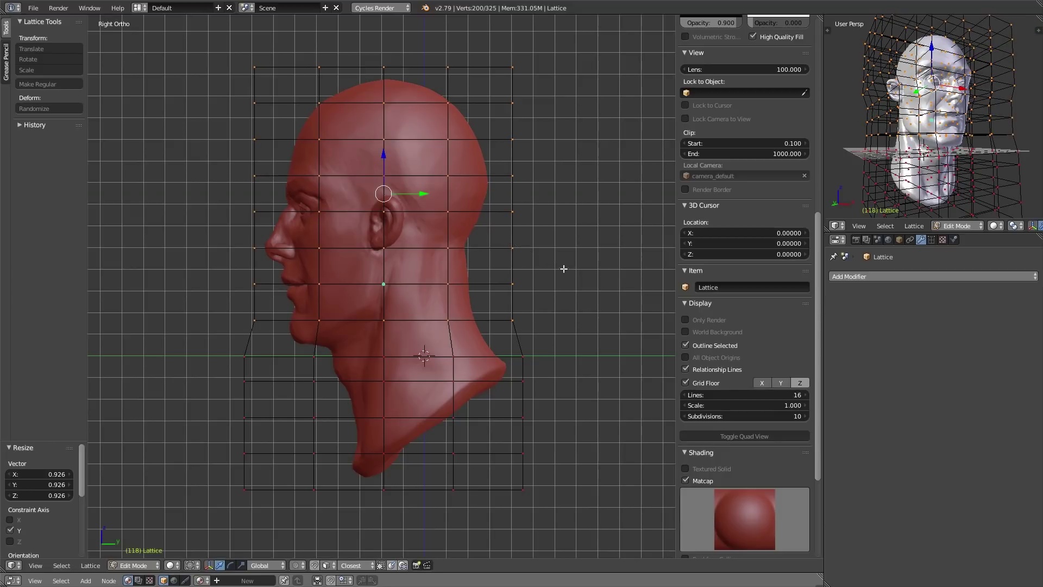
# Lower the upper eight control-point rows about 0.23 units along Z and check the head from the front
pyautogui.moveTo(382, 162); pyautogui.dragTo(382, 163)
pyautogui.press('KP_1')
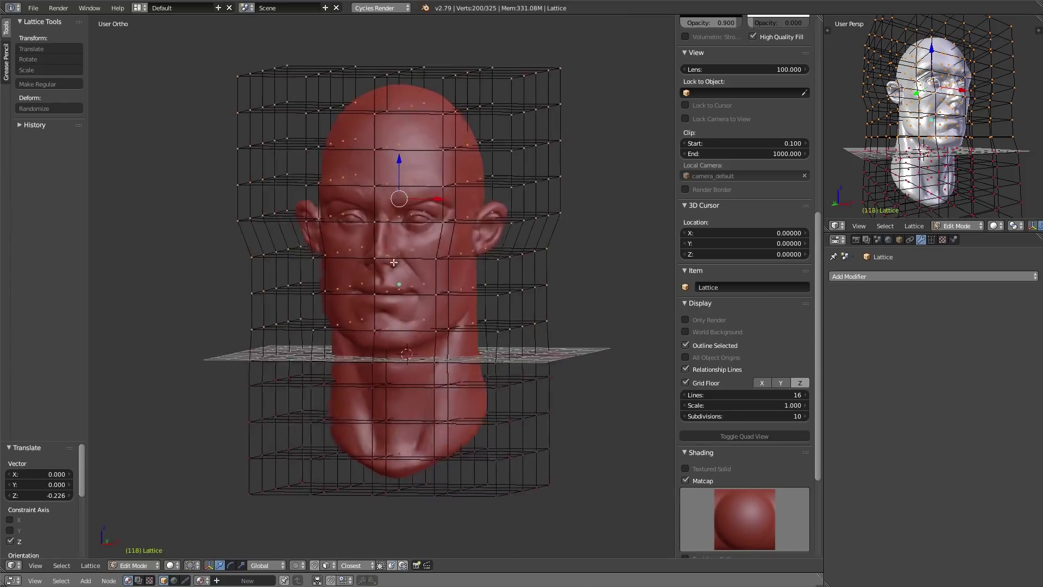
pyautogui.moveTo(382, 271)
pyautogui.mouseDown(button='middle')
pyautogui.moveTo(429, 272)
pyautogui.moveTo(385, 269)
pyautogui.mouseUp(button='middle')
pyautogui.press('KP_1')
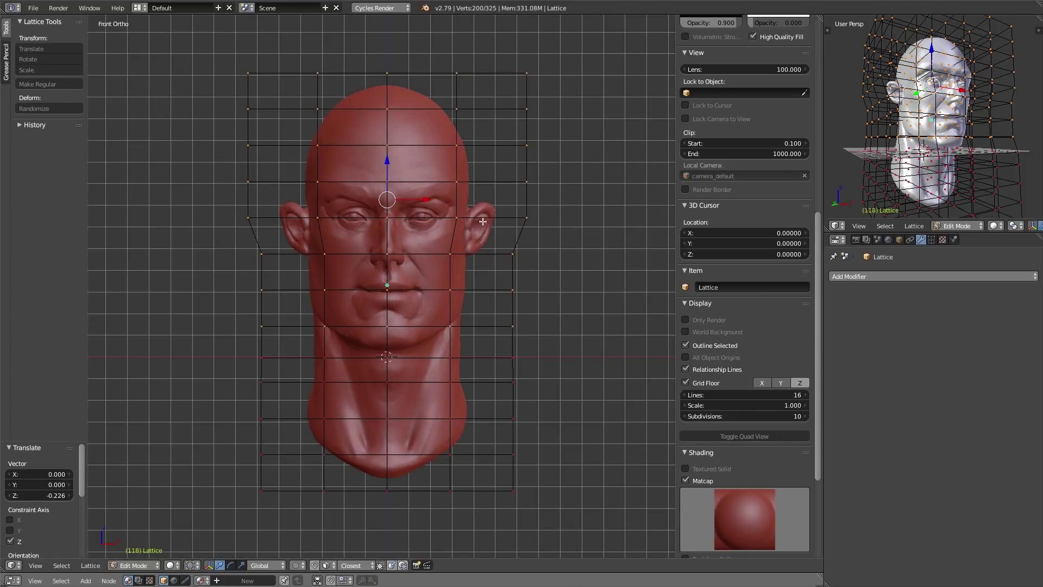
pyautogui.rightClick(524, 217)
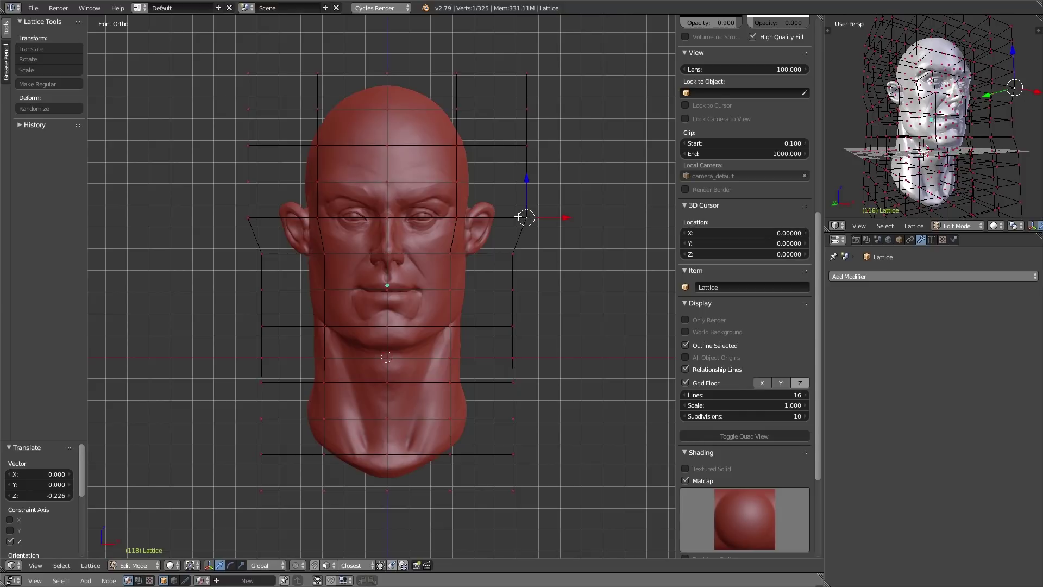
pyautogui.press('g')
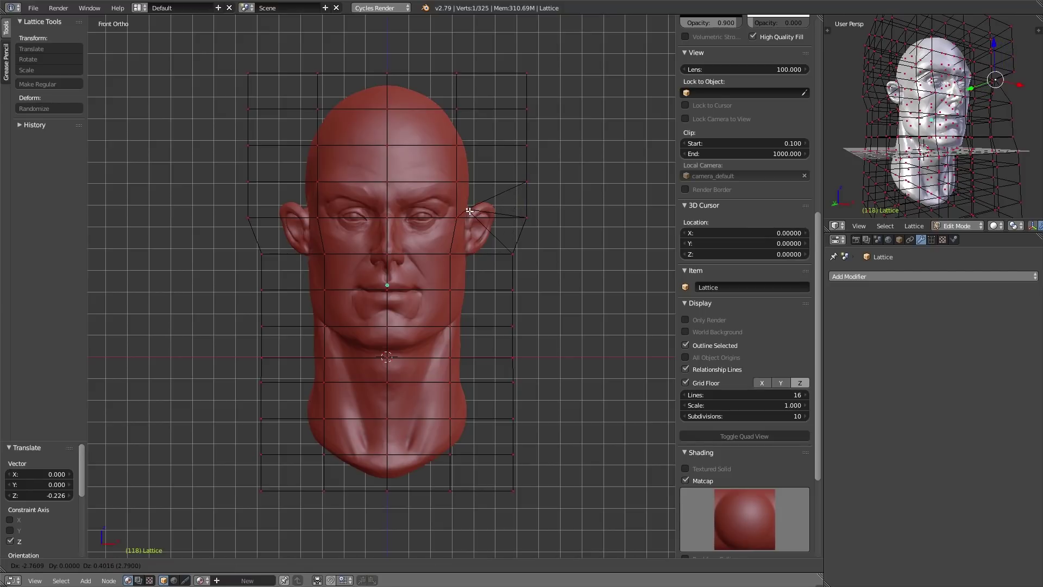
pyautogui.rightClick(477, 219)
pyautogui.rightClick(457, 218)
pyautogui.press('g')
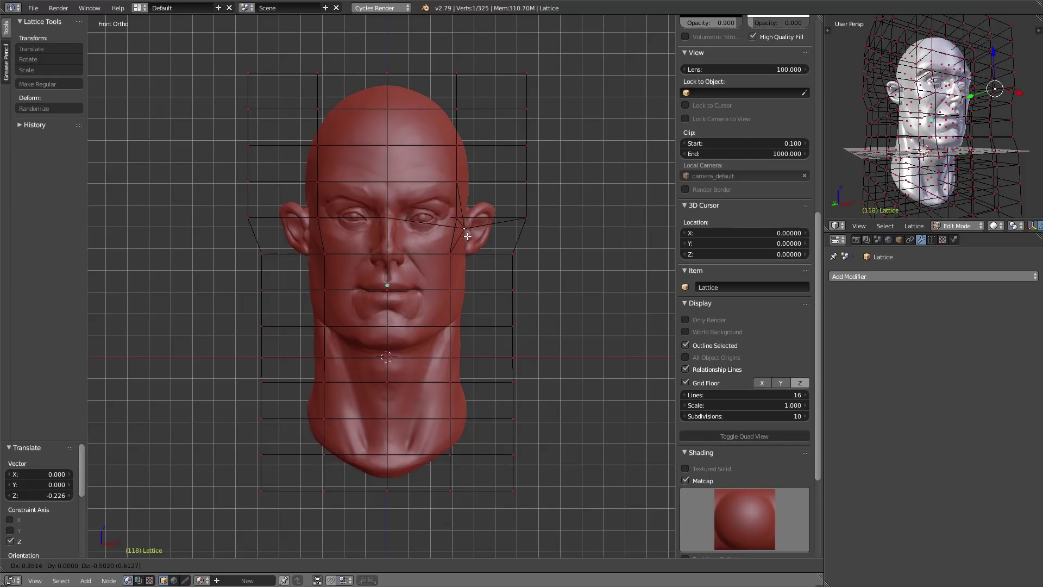
pyautogui.press('Escape')
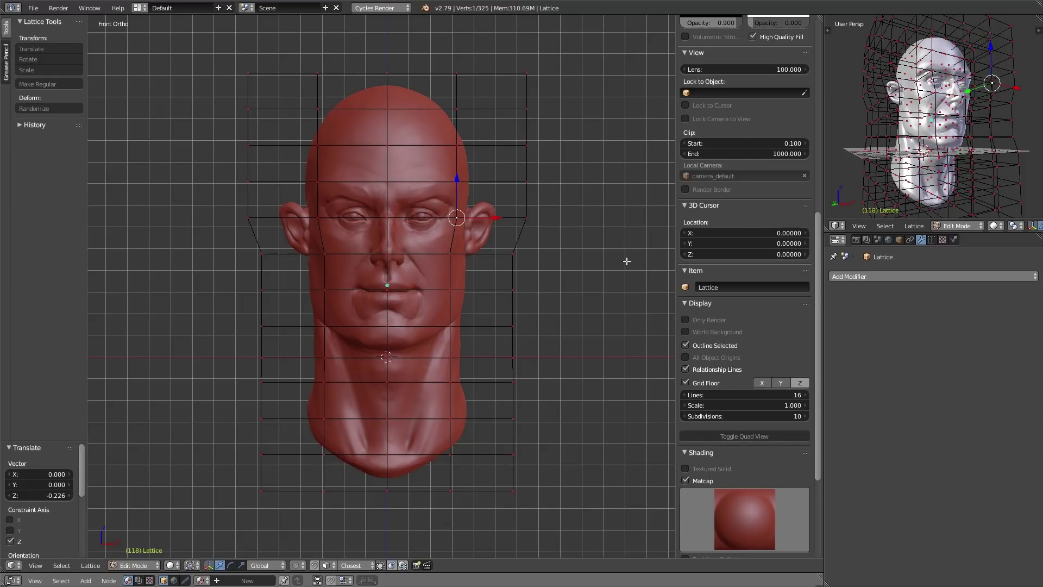
# Enable Only Render in the viewport display to hide the lattice and grid around the head
pyautogui.press('Tab')
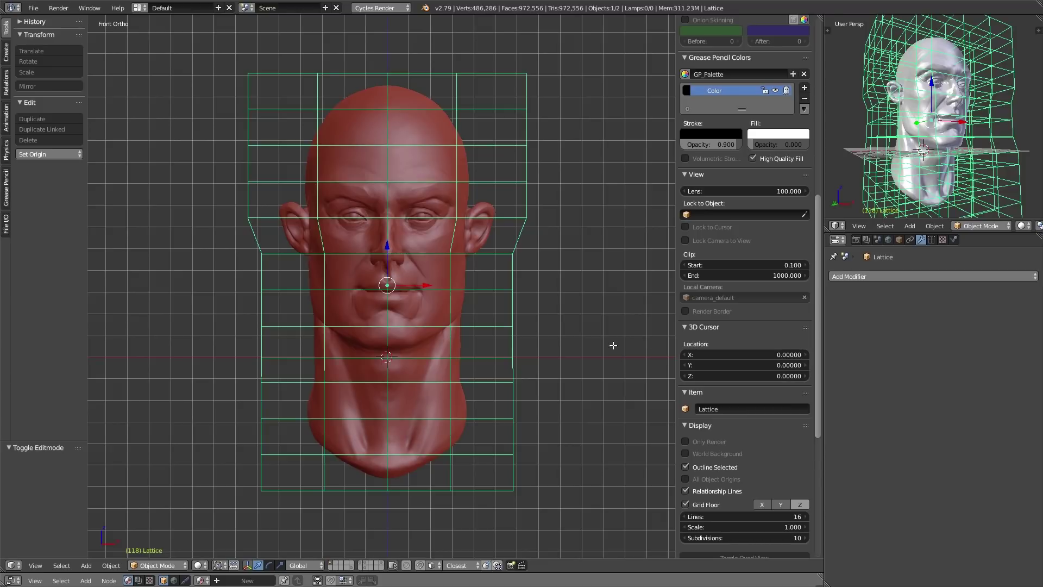
pyautogui.press('Tab')
pyautogui.scroll(-5, 686, 356)
pyautogui.click(684, 319)
pyautogui.moveTo(321, 341); pyautogui.dragTo(342, 347, button='middle')
pyautogui.rightClick(343, 348)
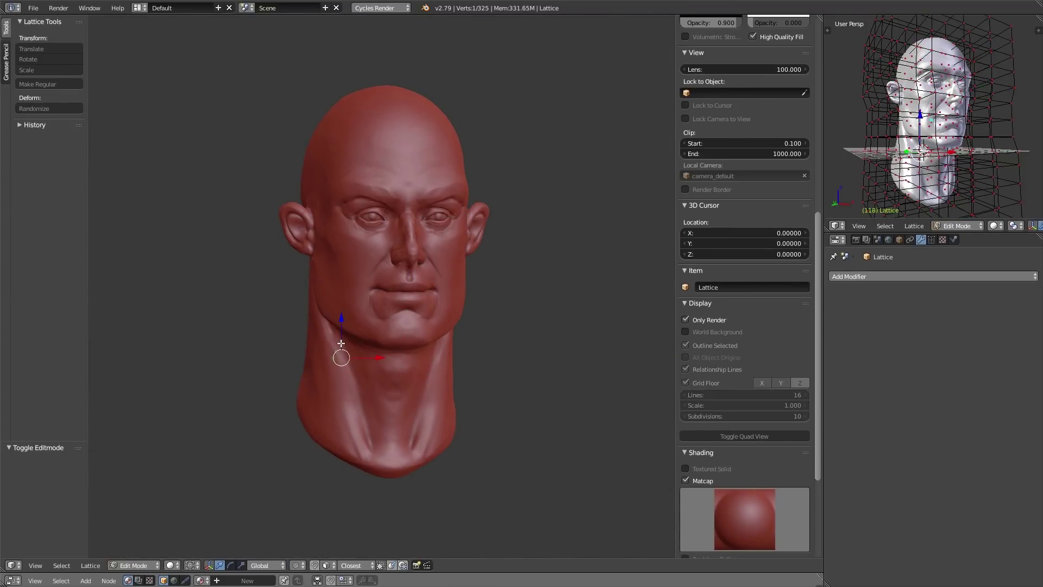
pyautogui.scroll(1, 447, 340)
pyautogui.rightClick(480, 276)
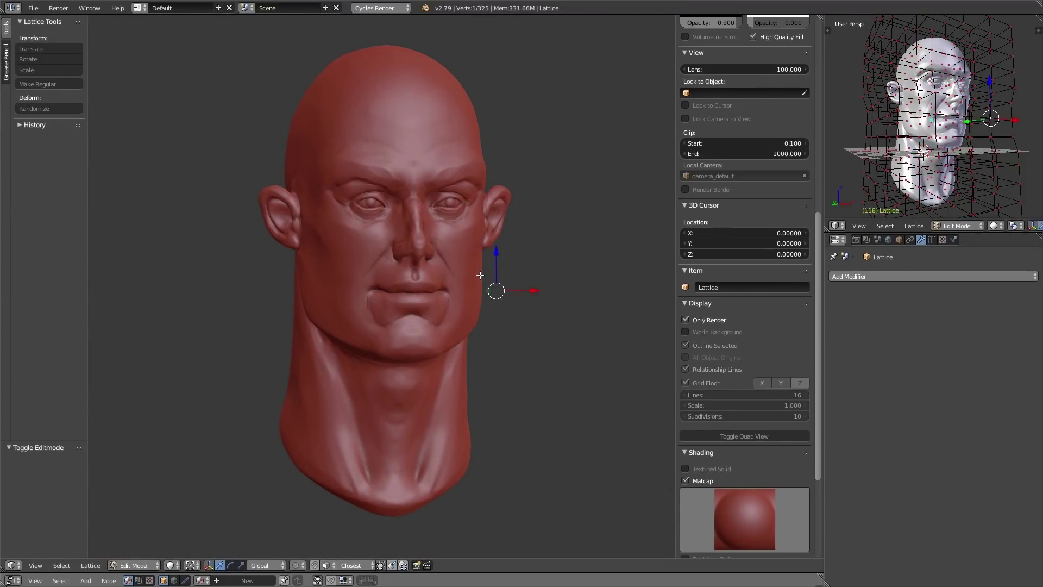
# Return to Object Mode, select the head mesh and toggle its Lattice modifier's viewport visibility to compare the shapes
pyautogui.press('Tab')
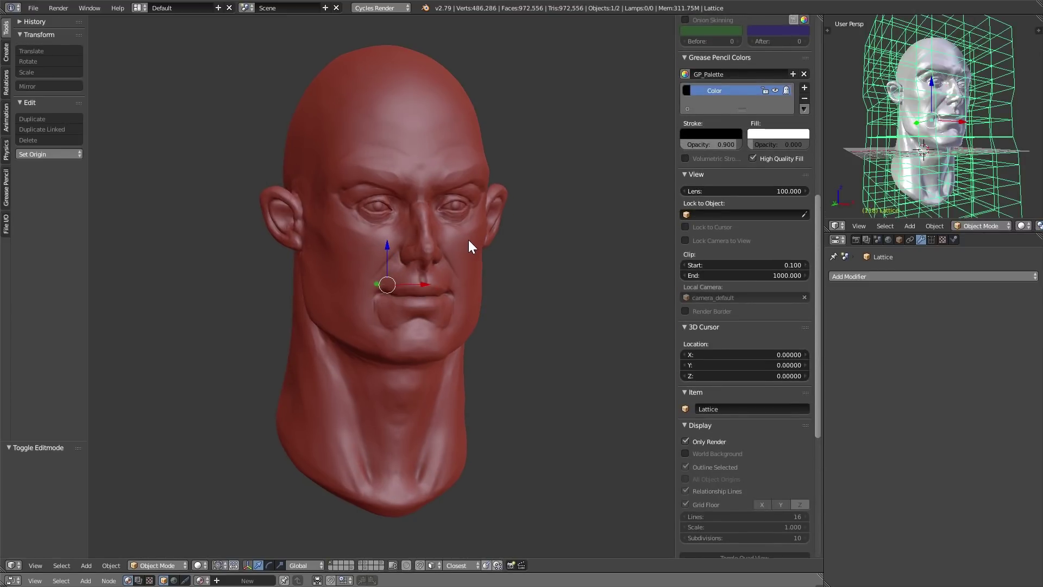
pyautogui.rightClick(463, 237)
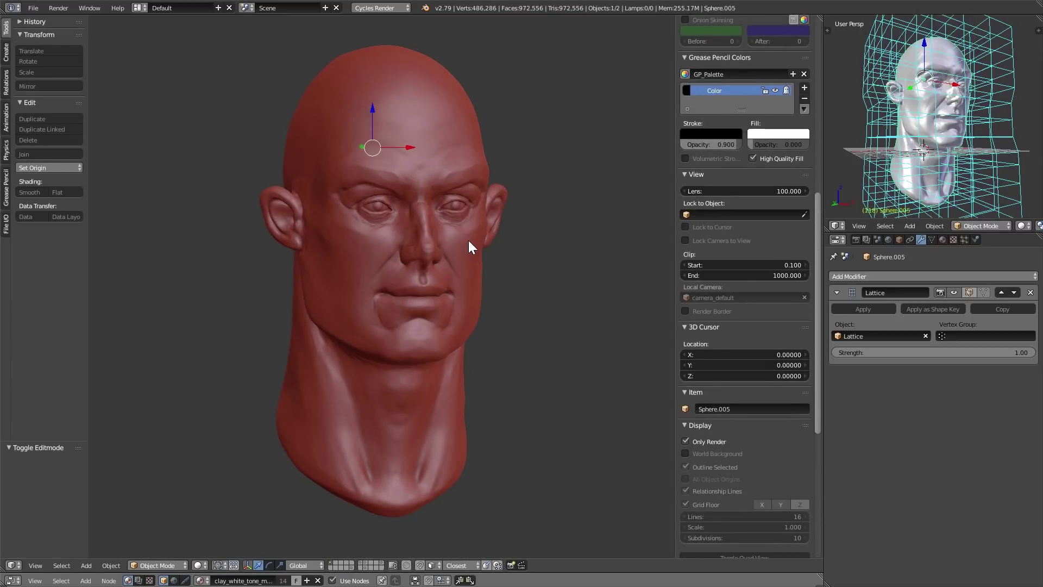
pyautogui.click(954, 292)
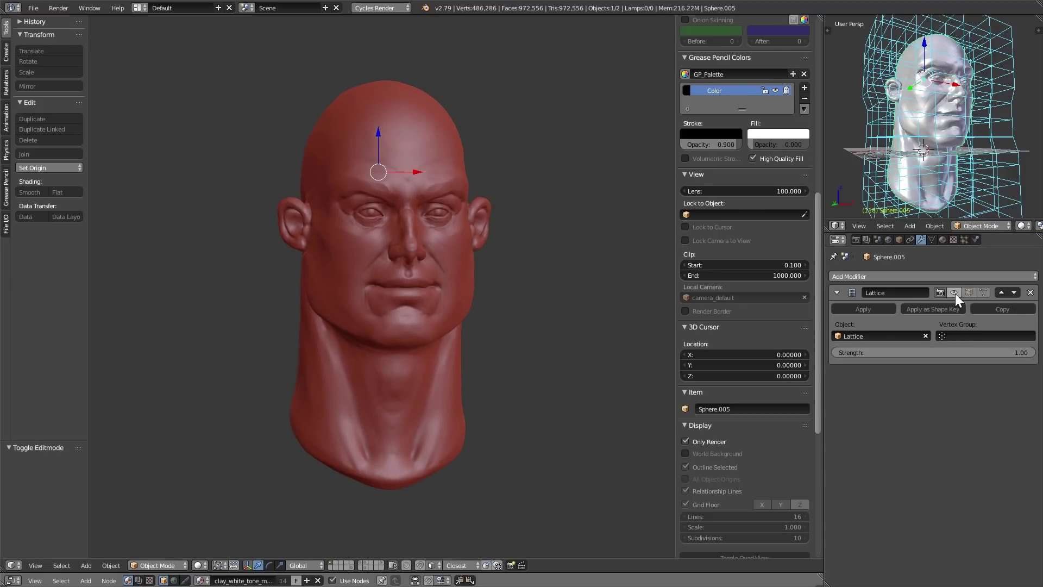
pyautogui.click(955, 293)
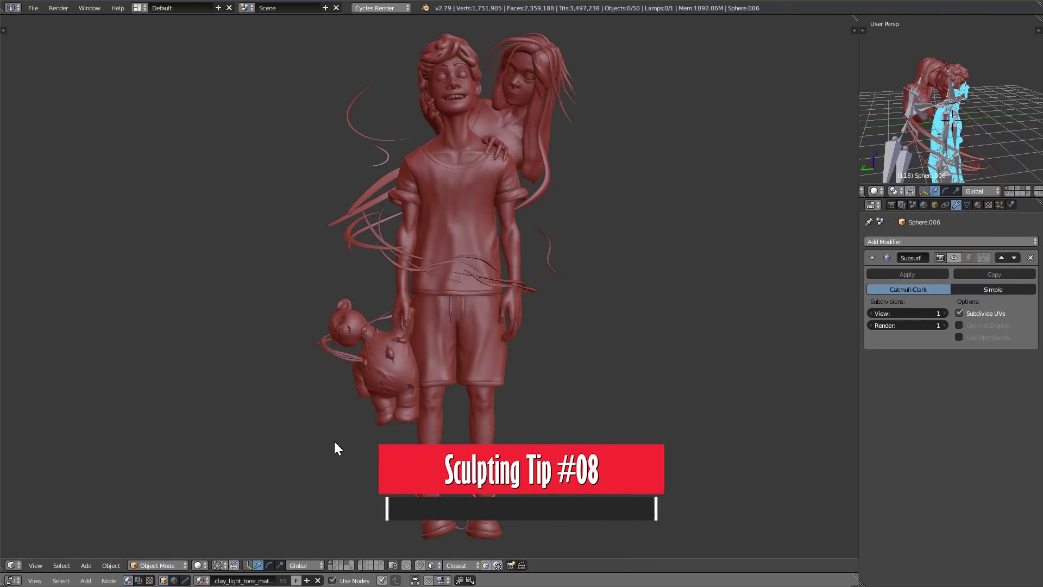
# Add a cone mesh to the character scene and move it down beside the teddy bear
pyautogui.moveTo(335, 441)
pyautogui.mouseDown(button='middle')
pyautogui.moveTo(361, 455)
pyautogui.moveTo(362, 420)
pyautogui.moveTo(279, 294)
pyautogui.moveTo(316, 312)
pyautogui.mouseUp(button='middle')
pyautogui.scroll(3, 361, 456)
pyautogui.scroll(2, 362, 420)
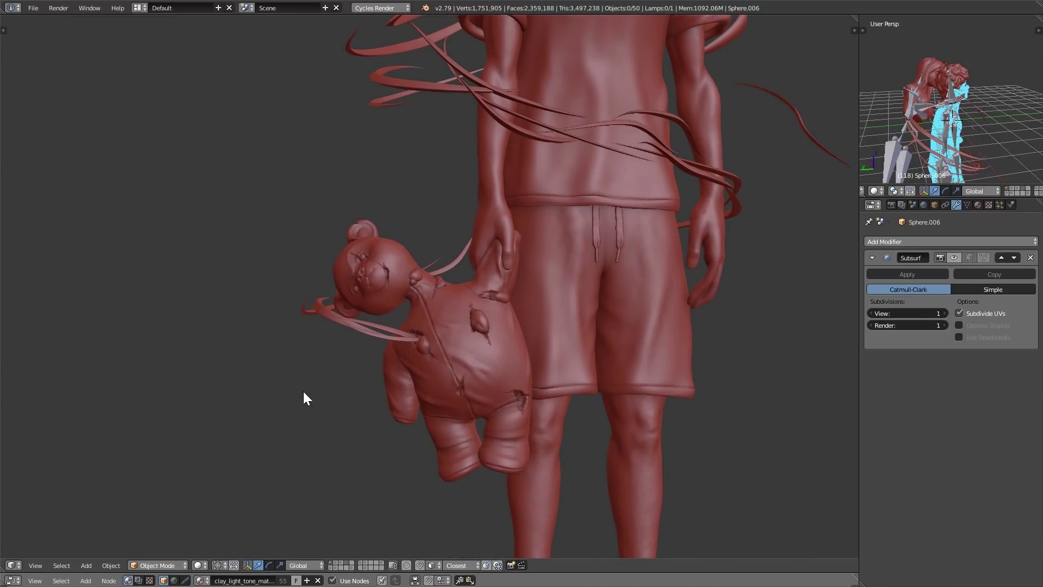
pyautogui.moveTo(298, 407); pyautogui.dragTo(297, 435, button='middle')
pyautogui.hotkey('shift', 'a')
pyautogui.moveTo(403, 388)
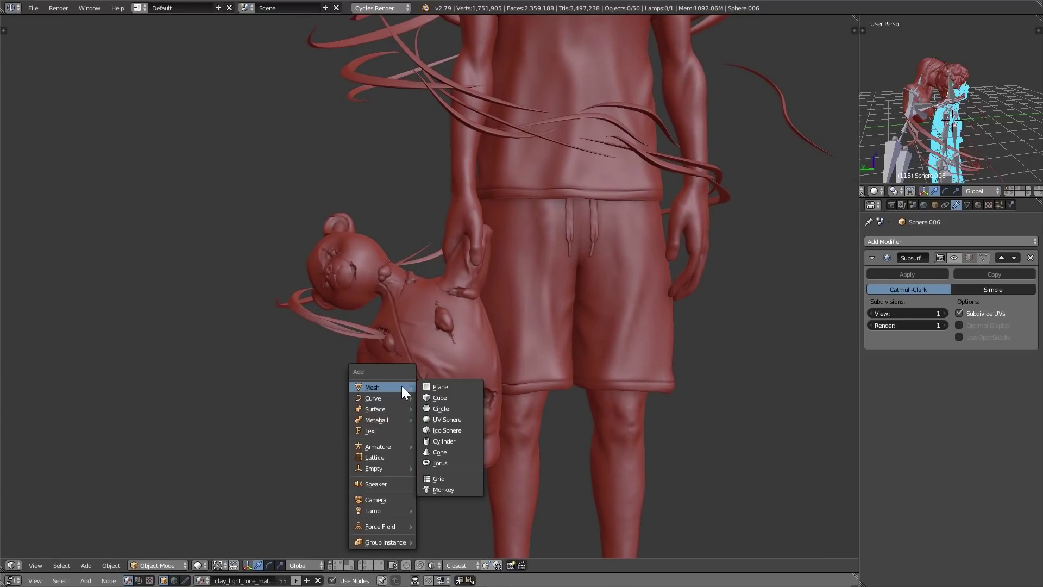
pyautogui.click(452, 451)
pyautogui.scroll(-5, 510, 276)
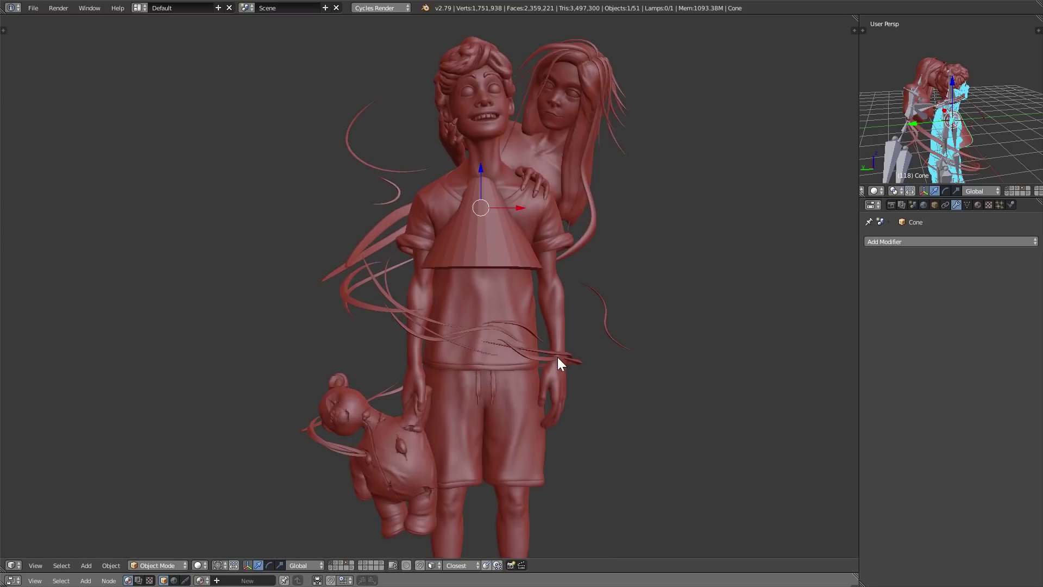
pyautogui.press('g')
pyautogui.click(360, 520)
# In Edit Mode, scale the whole cone down to slightly smaller than the teddy bear's head
pyautogui.scroll(5, 383, 460)
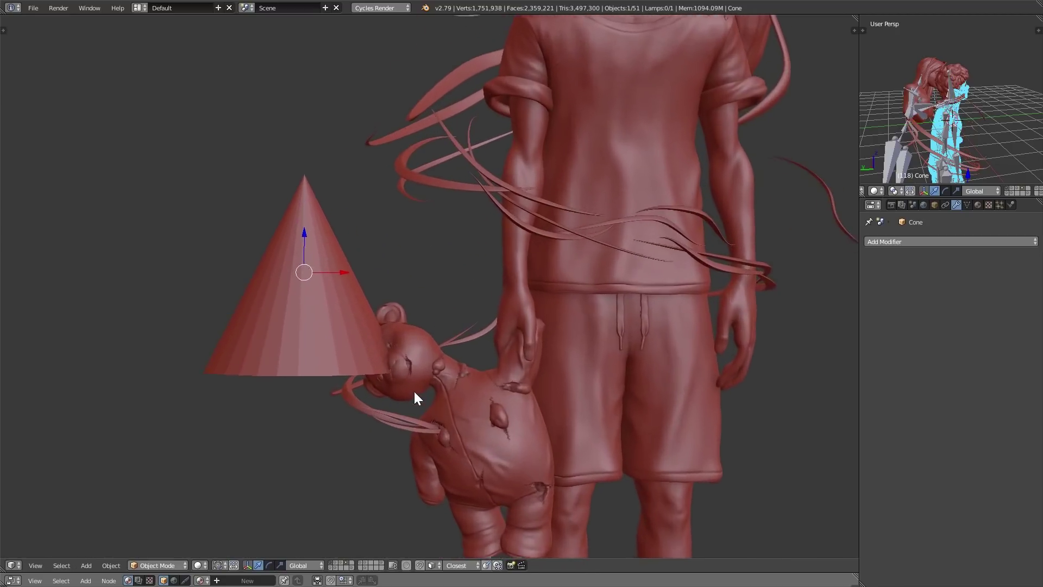
pyautogui.press('Tab')
pyautogui.press('s')
pyautogui.click(374, 312)
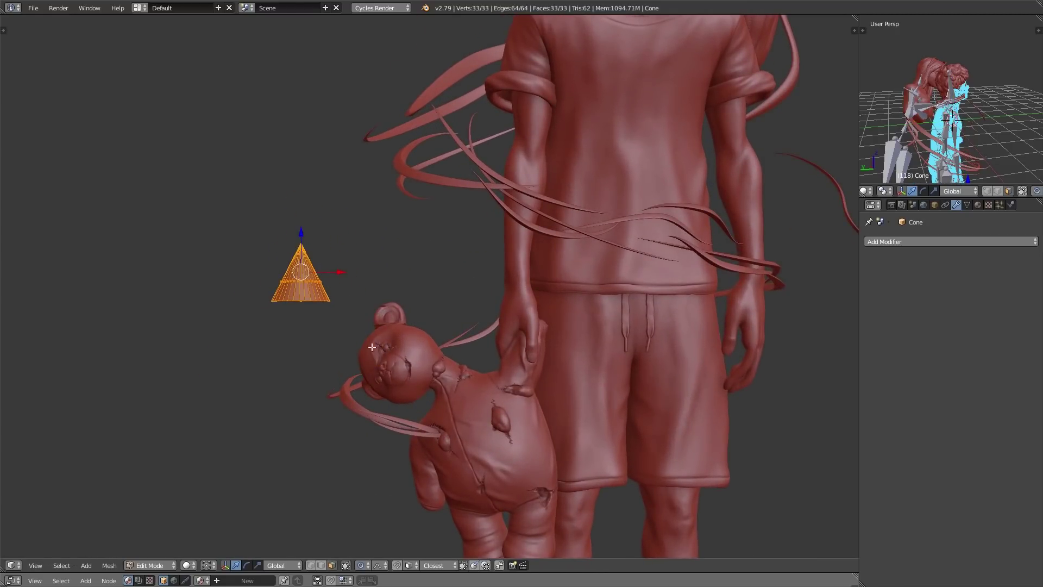
pyautogui.scroll(3, 492, 328)
pyautogui.press('s')
pyautogui.click(477, 263)
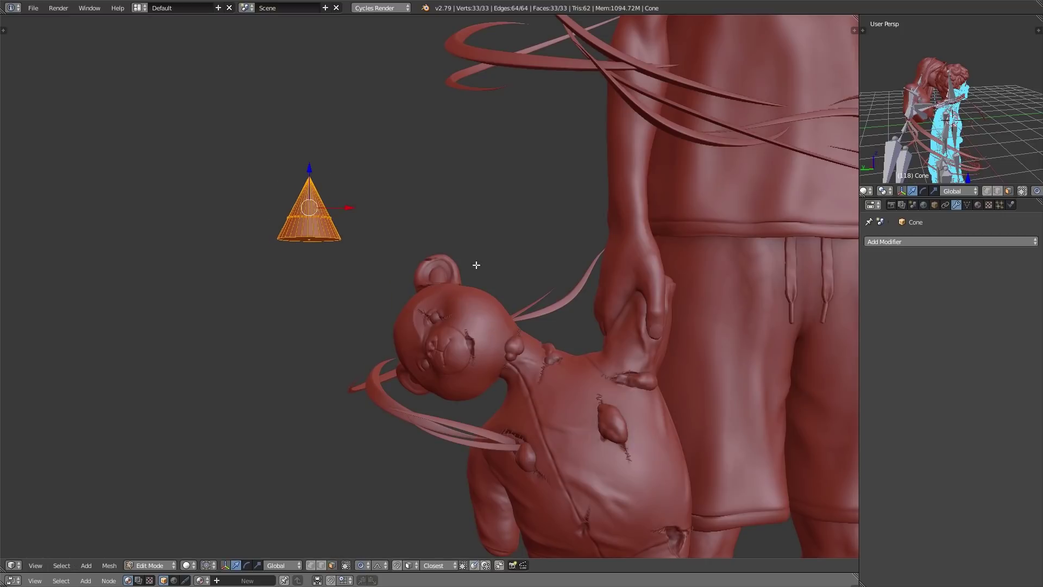
# Stretch the cone along Z into a tall, narrow spike and return to Object Mode
pyautogui.press('s')
pyautogui.press('x')
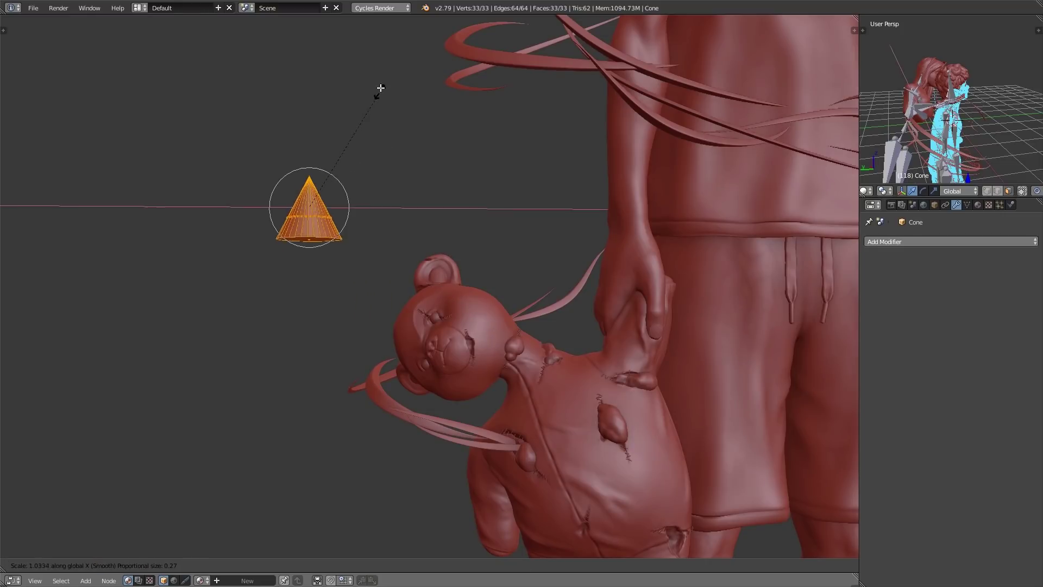
pyautogui.press('z')
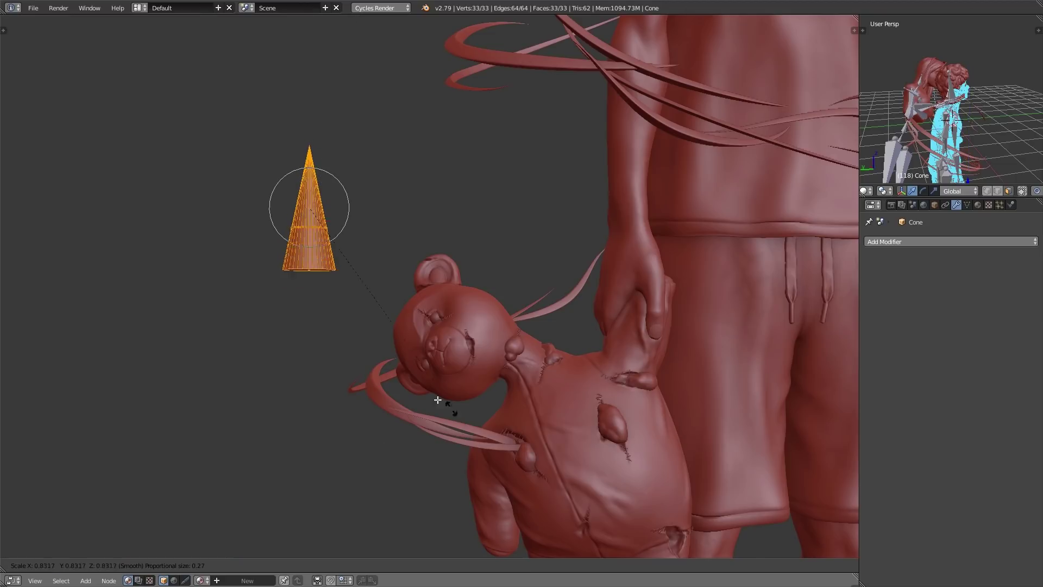
pyautogui.click(401, 369)
pyautogui.press('Tab')
# Rotate the cone freely so its tip points outward and move it against the teddy bear's forehead
pyautogui.moveTo(345, 346); pyautogui.dragTo(384, 343, button='middle')
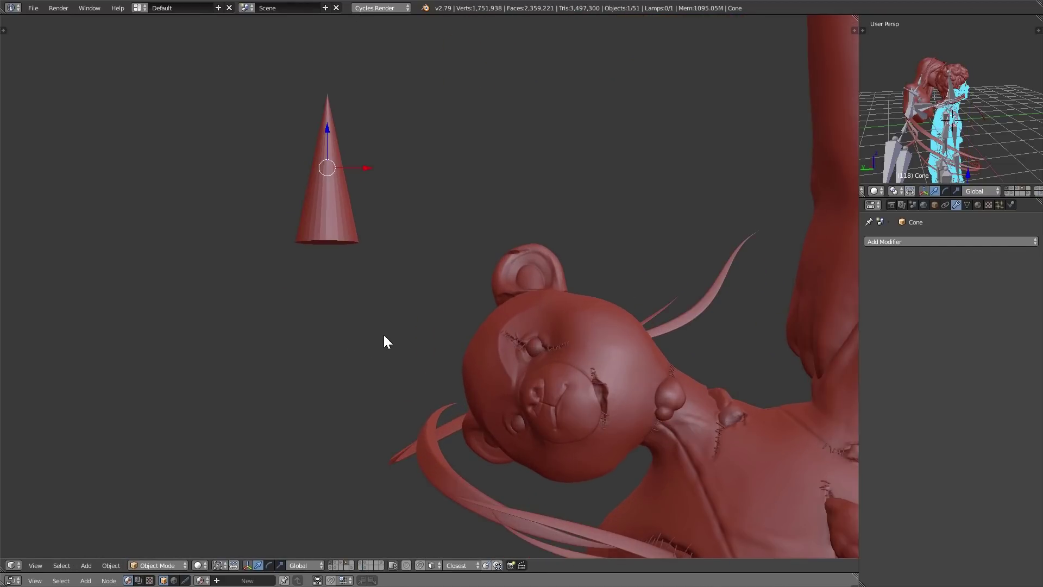
pyautogui.press('r')
pyautogui.press('r')
pyautogui.click(314, 404)
pyautogui.press('g')
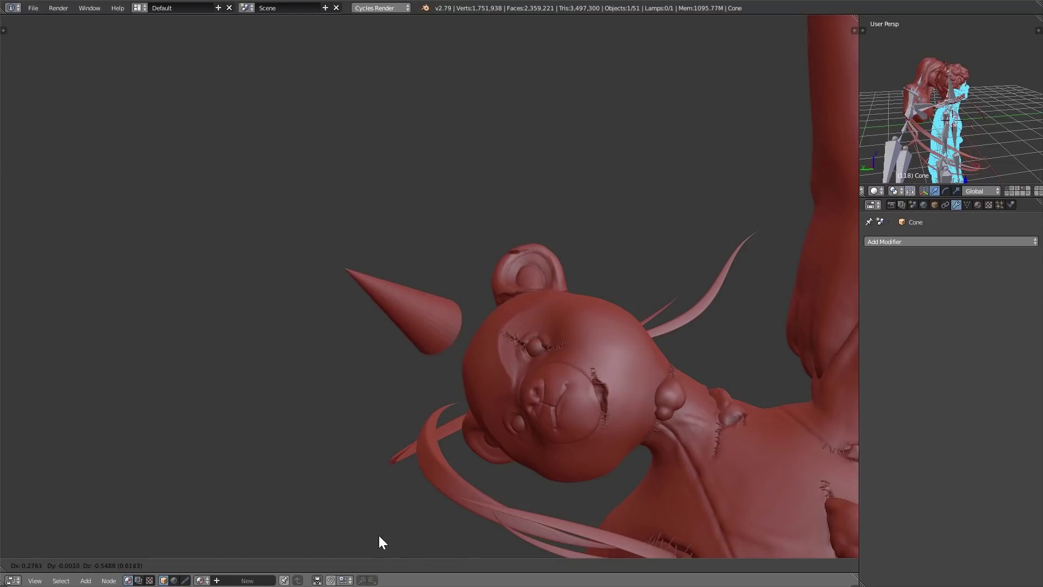
pyautogui.click(400, 543)
# Reposition the cone from the side so its base sits in the teddy bear's forehead
pyautogui.moveTo(397, 524); pyautogui.dragTo(459, 471, button='middle')
pyautogui.scroll(-3, 517, 484)
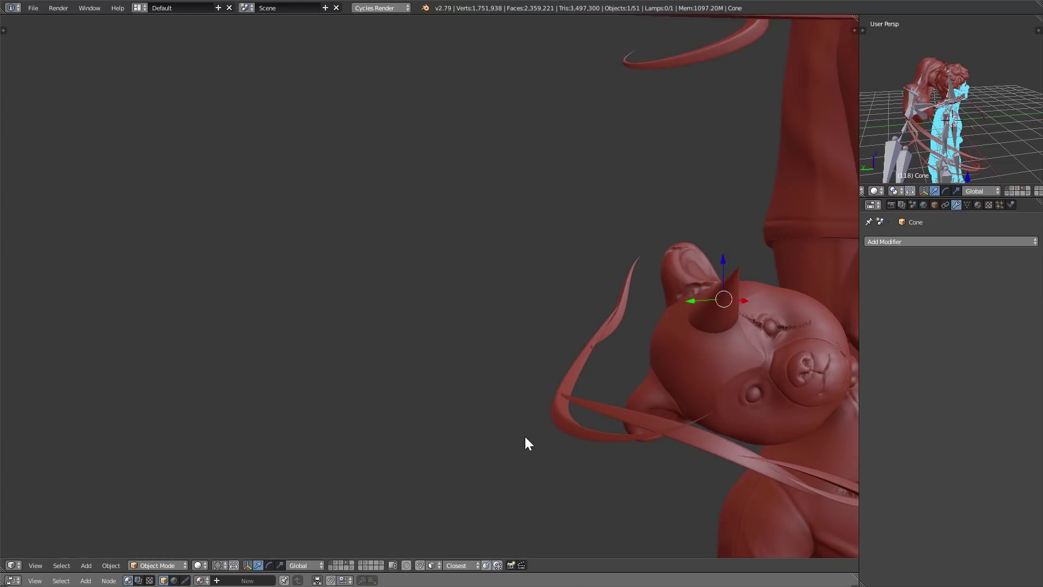
pyautogui.moveTo(527, 440); pyautogui.dragTo(223, 399, button='middle')
pyautogui.scroll(2, 223, 399)
pyautogui.press('g')
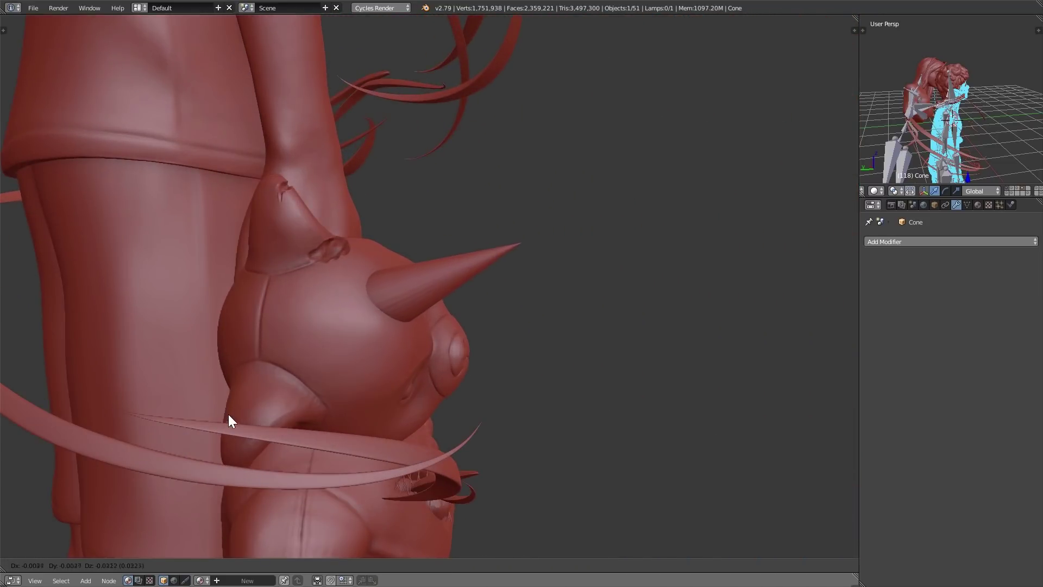
pyautogui.click(235, 429)
# Fine-tune the cone's rotation and position so it sticks out of the teddy bear's forehead like a horn
pyautogui.moveTo(269, 430); pyautogui.dragTo(227, 365, button='middle')
pyautogui.scroll(-3, 250, 429)
pyautogui.press('r')
pyautogui.press('r')
pyautogui.click(123, 368)
pyautogui.press('g')
pyautogui.click(215, 378)
pyautogui.press('g')
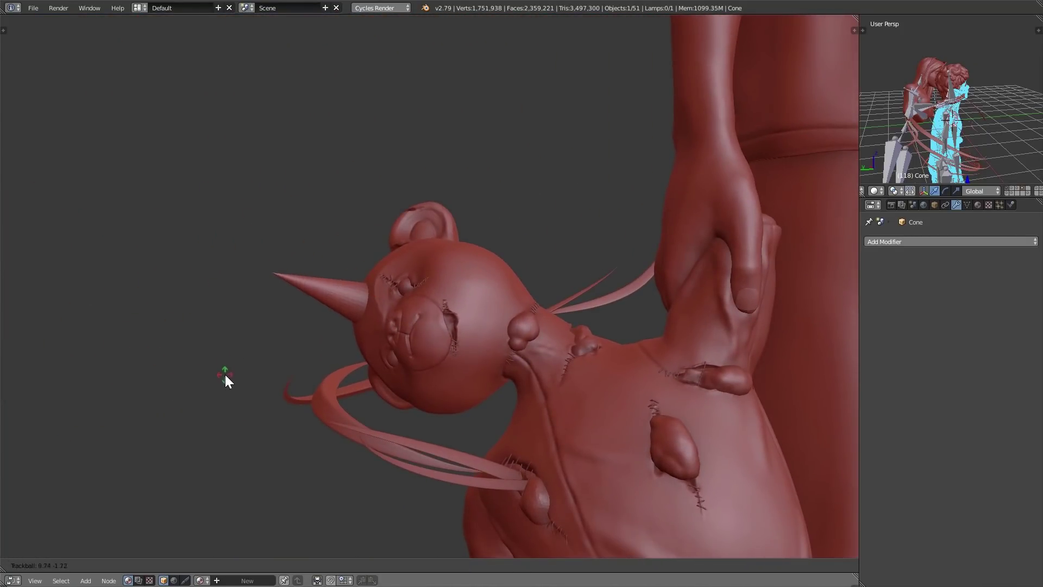
pyautogui.click(226, 383)
pyautogui.moveTo(361, 373); pyautogui.dragTo(409, 275, button='middle')
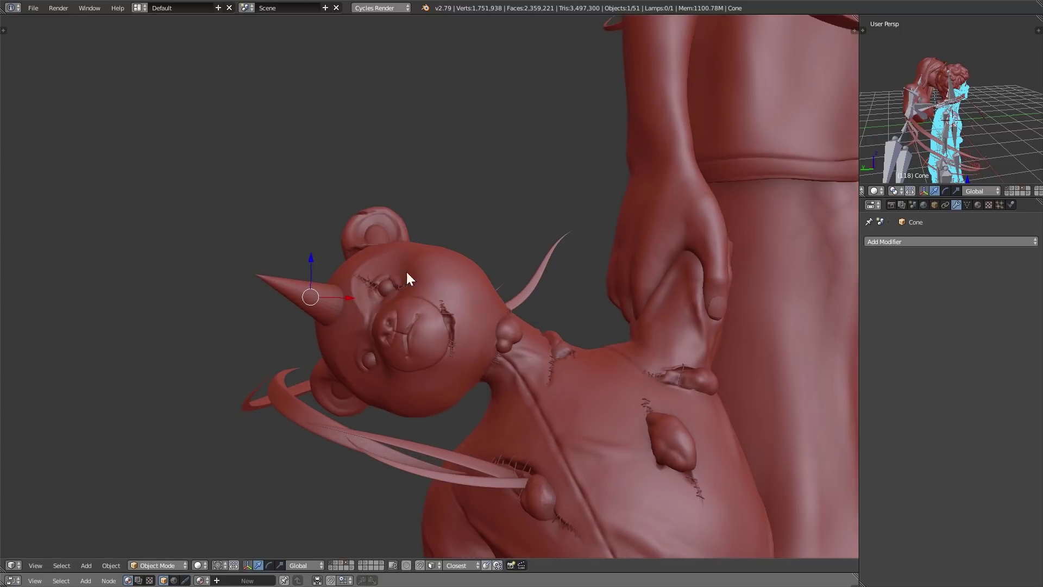
# Add a Boolean modifier to the teddy bear mesh with the Cone as its object
pyautogui.rightClick(419, 249)
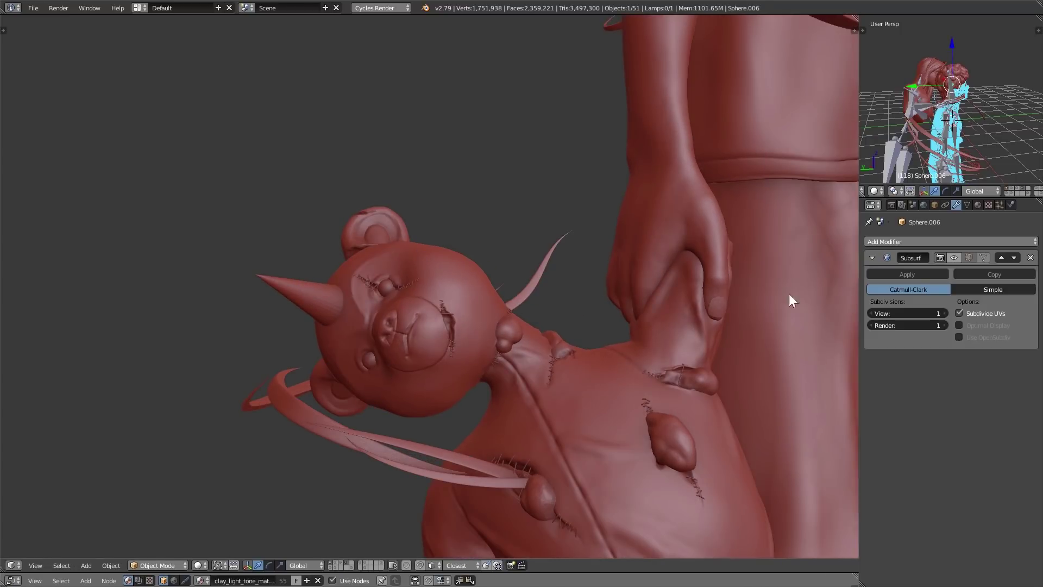
pyautogui.click(924, 242)
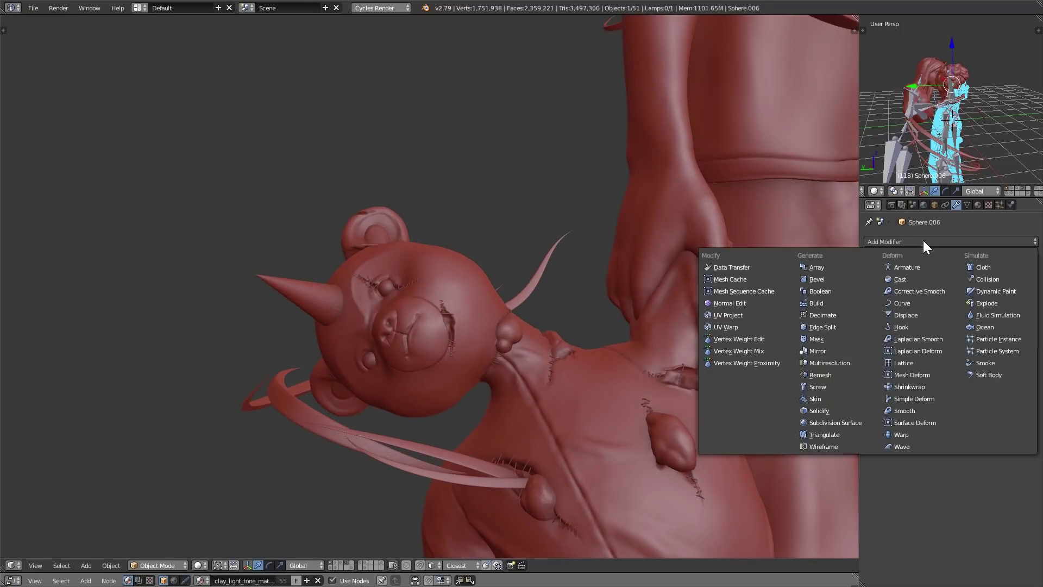
pyautogui.click(830, 292)
pyautogui.moveTo(432, 372); pyautogui.dragTo(582, 318, button='middle')
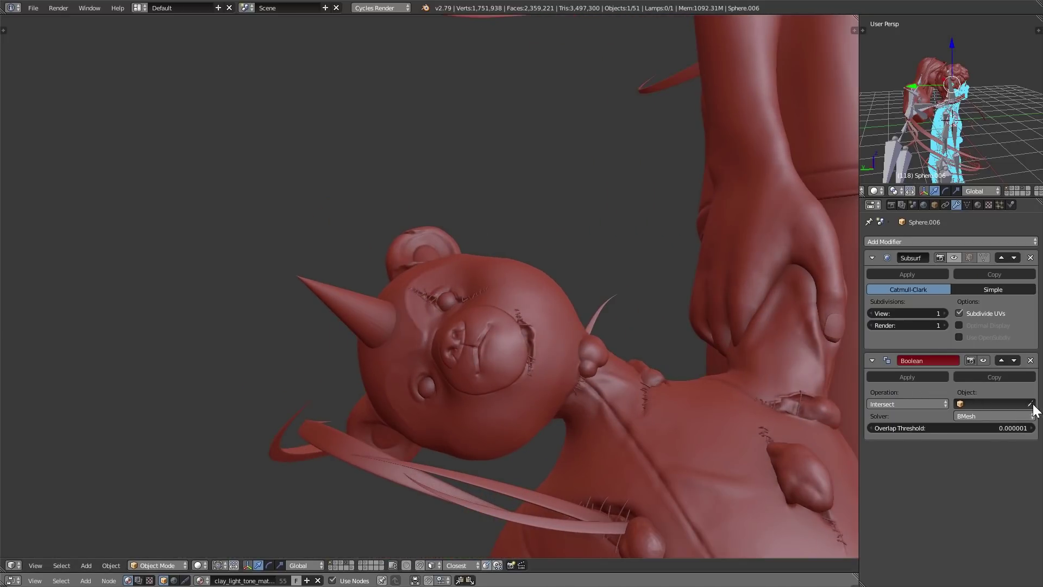
pyautogui.click(774, 413)
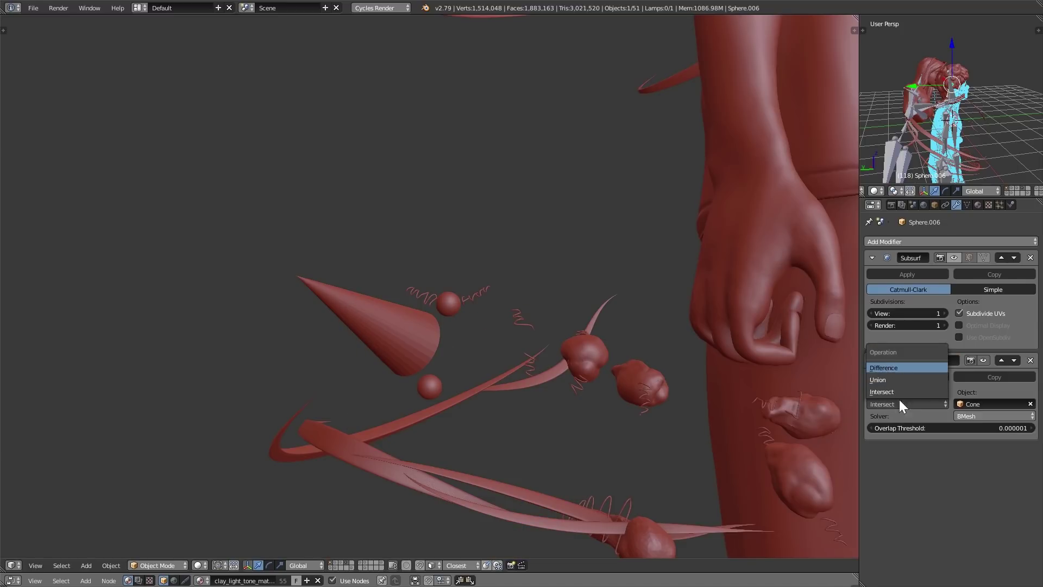
# Set the Boolean operation to Union and apply the modifier to merge the horn into the teddy bear
pyautogui.click(884, 368)
pyautogui.click(892, 406)
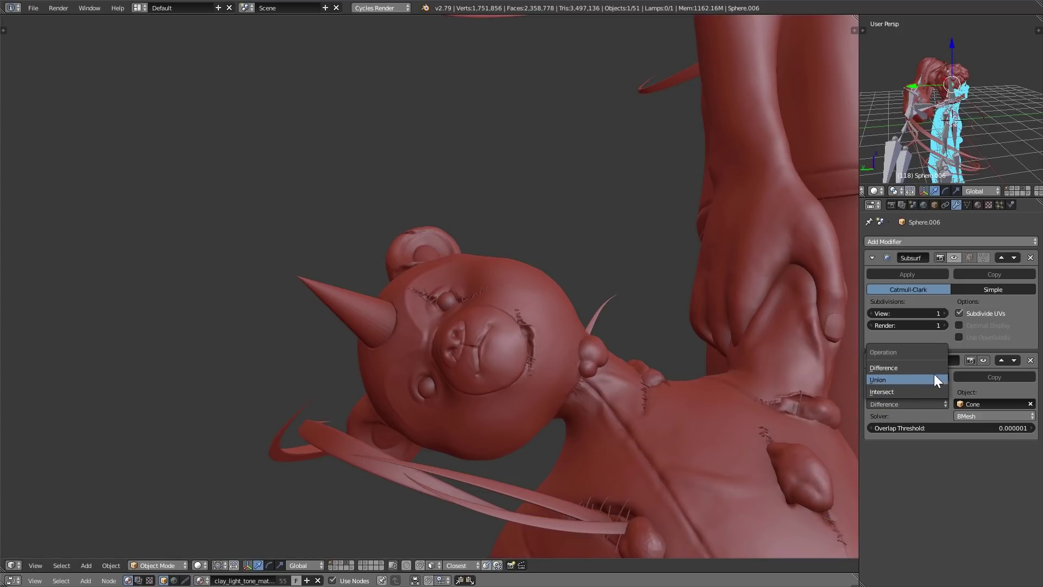
pyautogui.click(925, 372)
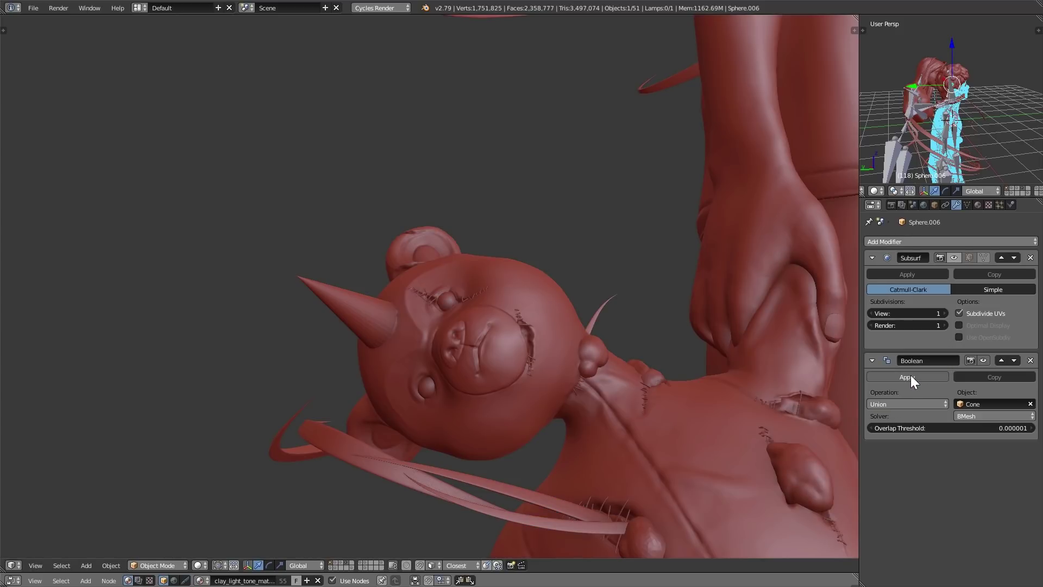
# Delete the original cone object from the teddy bear's forehead
pyautogui.rightClick(349, 298)
pyautogui.press('g')
pyautogui.rightClick(327, 345)
pyautogui.press('x')
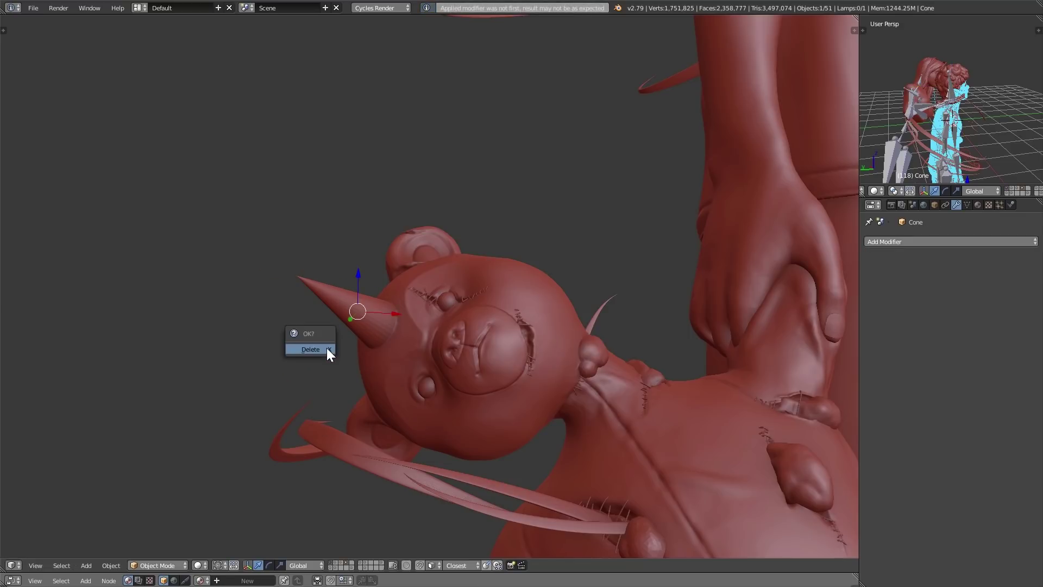
pyautogui.click(327, 348)
# Put the teddy bear mesh into Sculpt Mode and enable Dyntopo, accepting the vertex data warning
pyautogui.rightClick(302, 418)
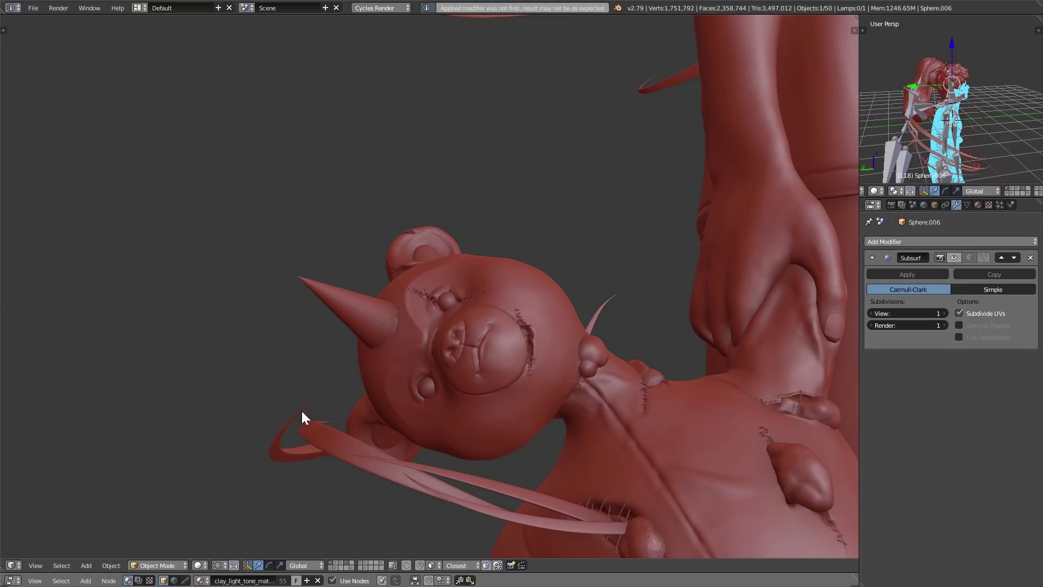
pyautogui.click(163, 567)
pyautogui.click(166, 527)
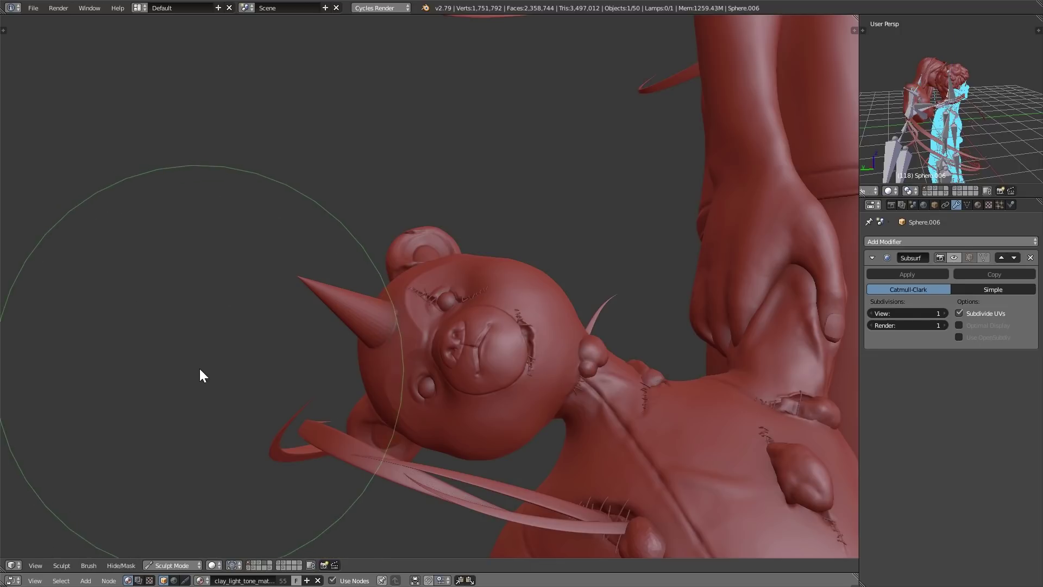
pyautogui.press('t')
pyautogui.scroll(-2, 103, 101)
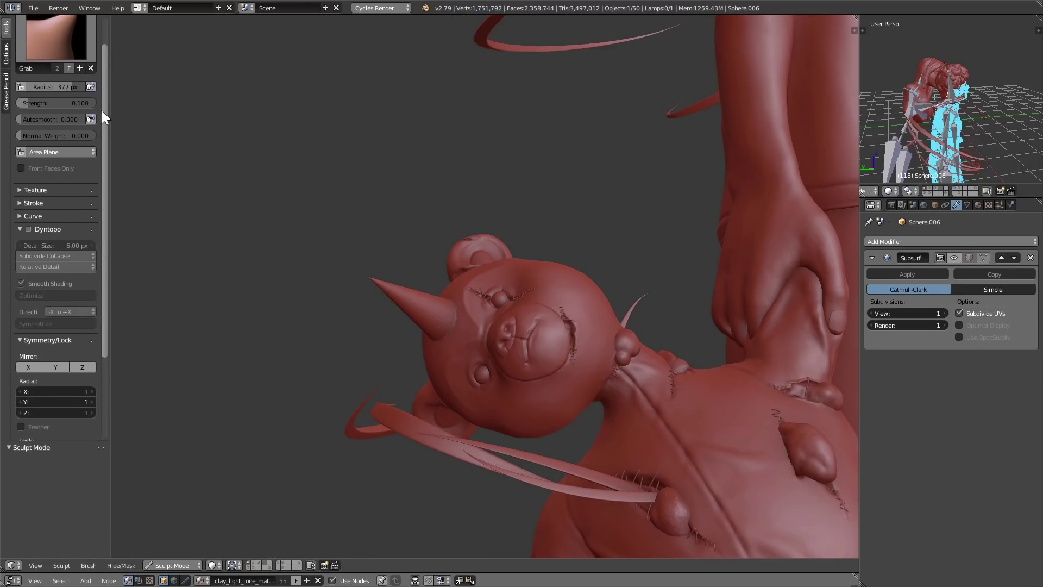
pyautogui.scroll(2, 102, 109)
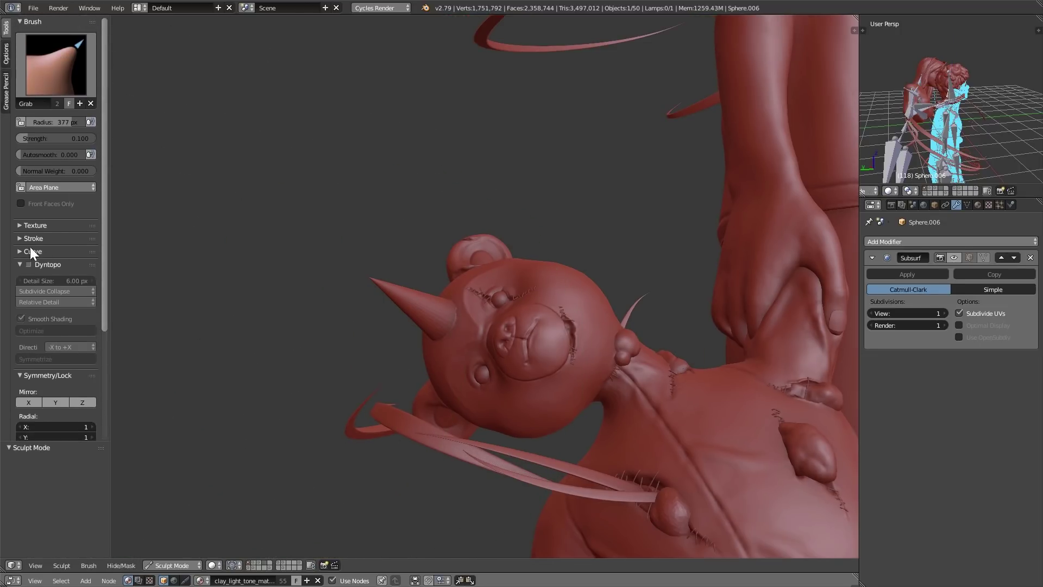
pyautogui.click(29, 264)
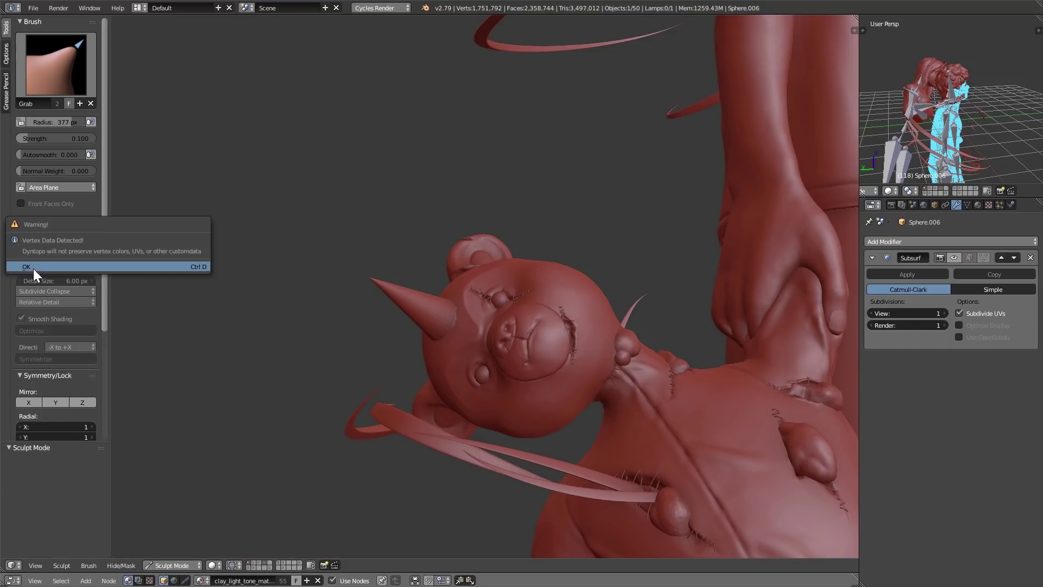
pyautogui.click(34, 267)
# Choose the Blob brush, set its radius to 254 px, and show the teddy bear's head as wireframe
pyautogui.scroll(2, 429, 347)
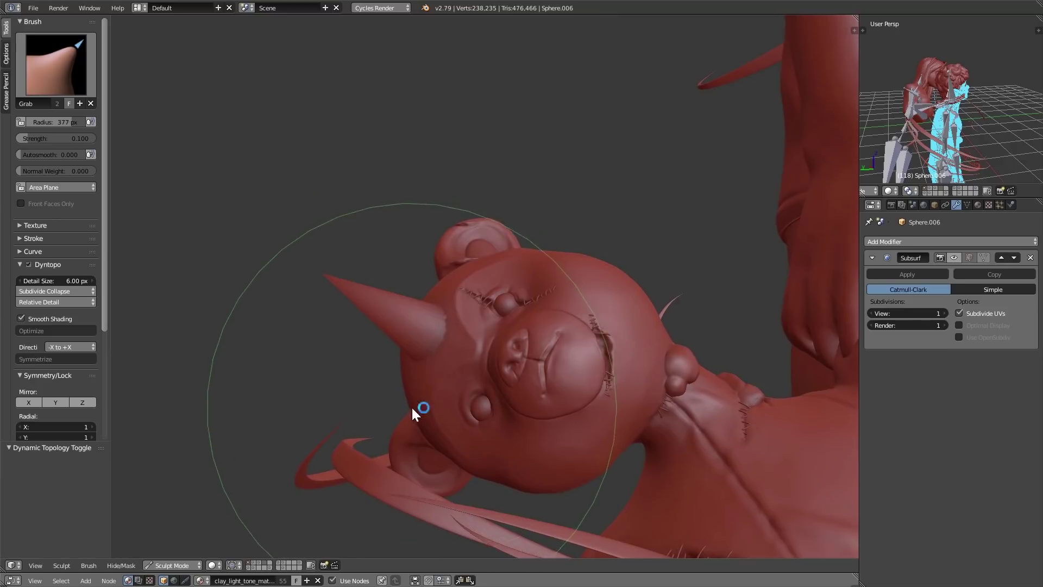
pyautogui.moveTo(412, 406); pyautogui.dragTo(415, 318, button='middle')
pyautogui.scroll(3, 432, 370)
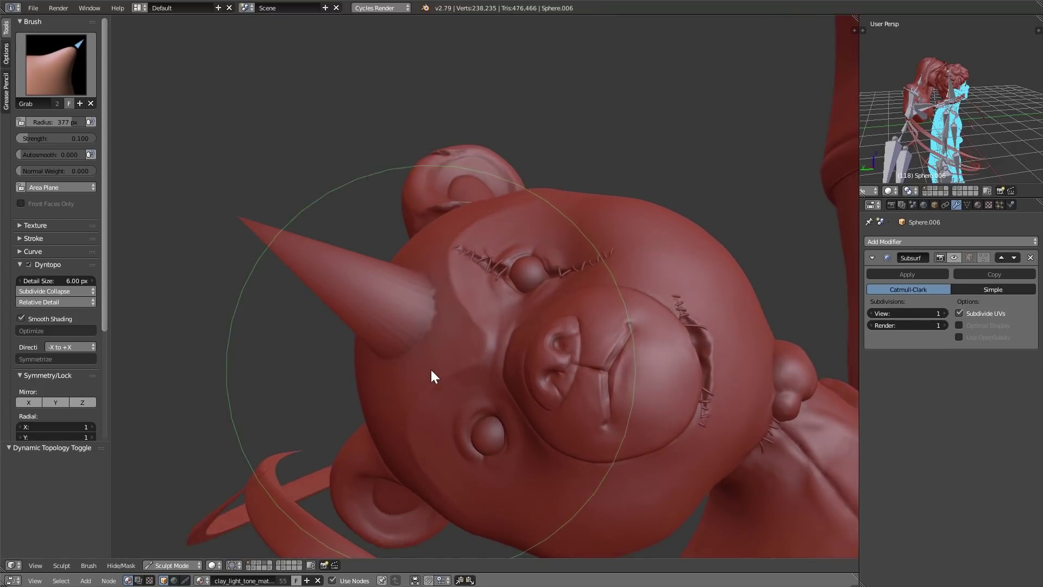
pyautogui.moveTo(432, 369); pyautogui.dragTo(436, 416, button='middle')
pyautogui.hotkey('ctrl', 'z')
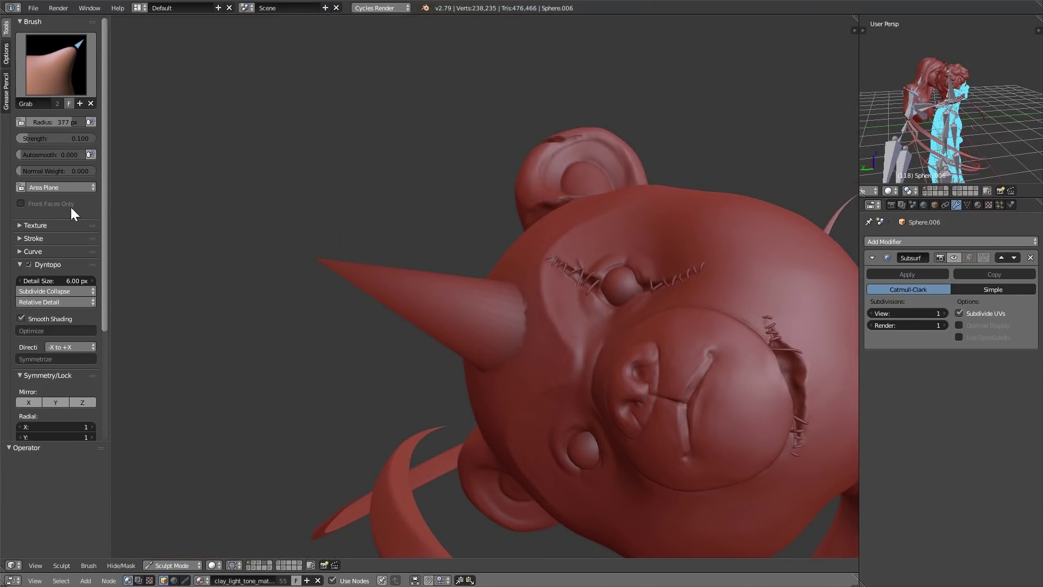
pyautogui.click(59, 73)
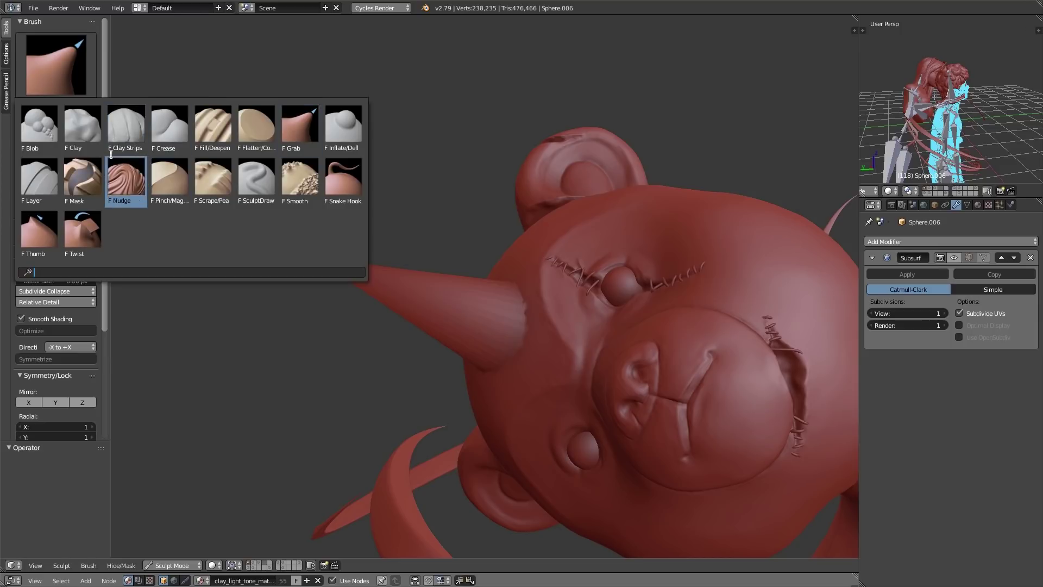
pyautogui.click(39, 125)
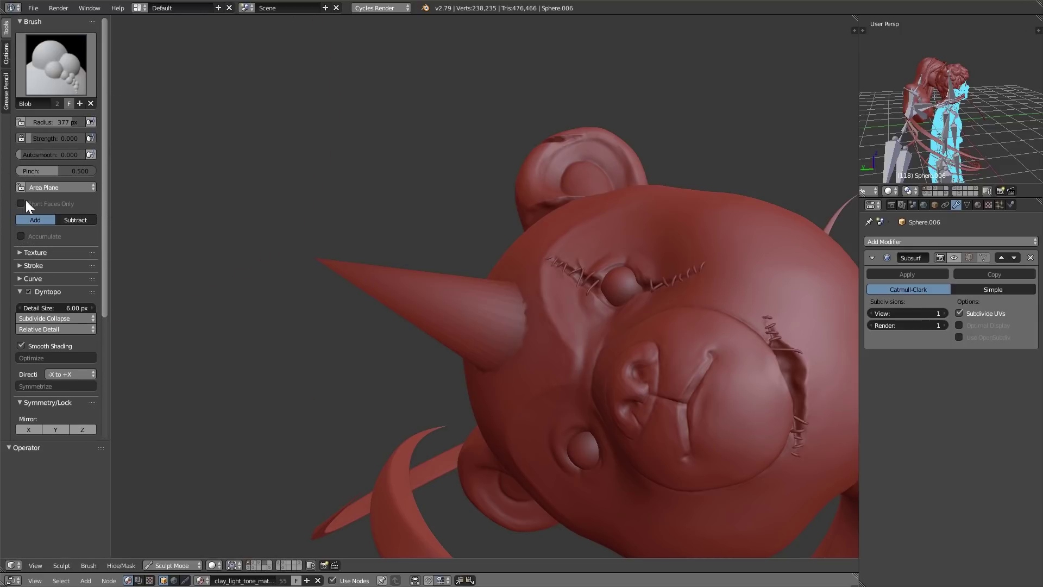
pyautogui.moveTo(380, 380)
pyautogui.keyDown('ctrl'); pyautogui.mouseDown(button='middle')
pyautogui.moveTo(420, 327)
pyautogui.moveTo(503, 358)
pyautogui.moveTo(488, 393)
pyautogui.moveTo(465, 354)
pyautogui.mouseUp(button='middle'); pyautogui.keyUp('ctrl')
pyautogui.press('f')
pyautogui.click(400, 361)
pyautogui.press('z')
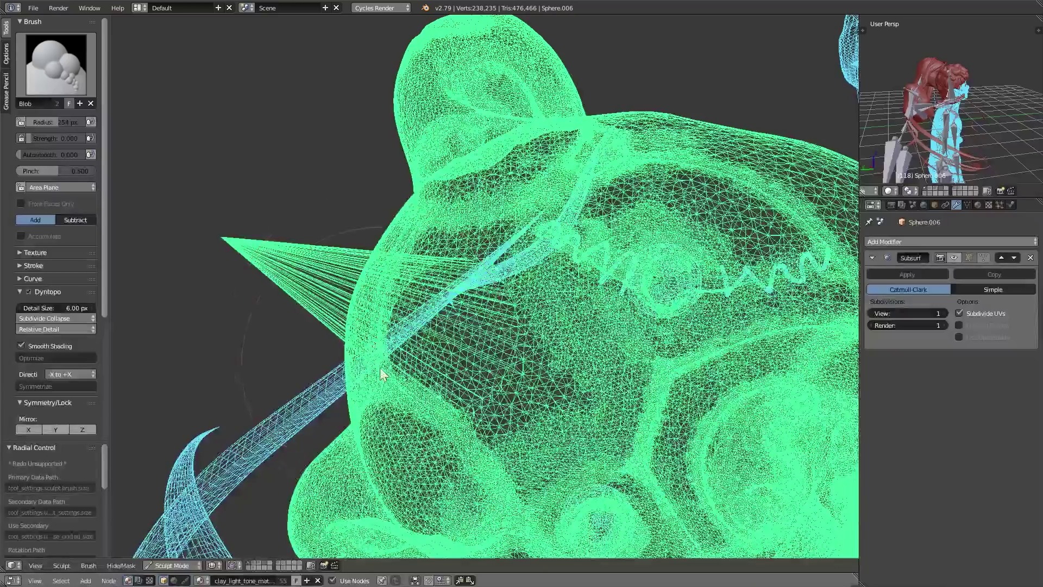
# Try a Blob stroke along the horn at the 6 px detail size and undo it
pyautogui.moveTo(379, 368); pyautogui.dragTo(328, 363, button='middle')
pyautogui.moveTo(239, 266); pyautogui.dragTo(357, 291)
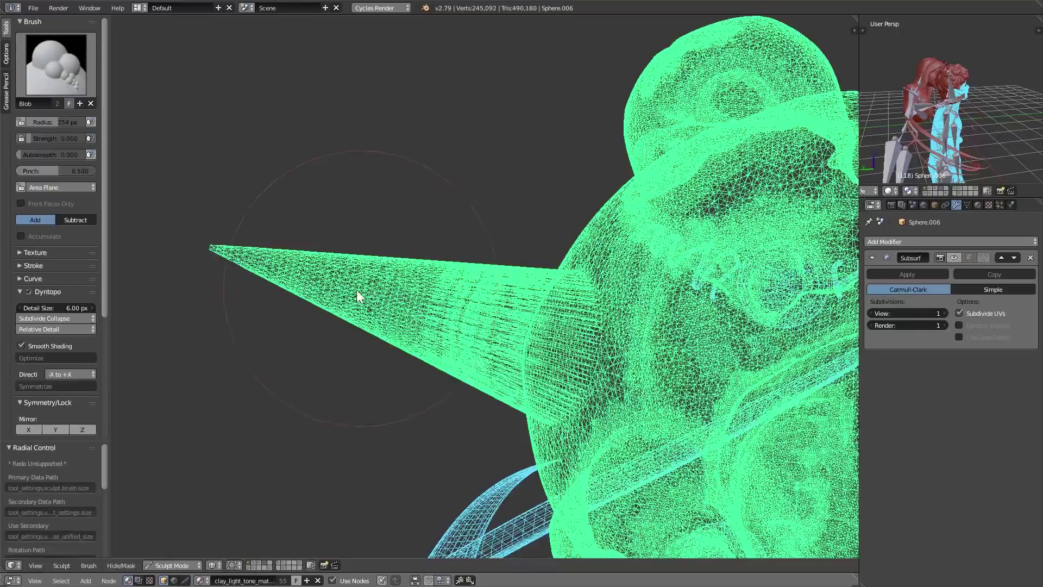
pyautogui.hotkey('ctrl', 'z')
# Set the Dyntopo detail size to 5 px, brush over the whole horn to subdivide it, and restore solid shading
pyautogui.click(71, 308)
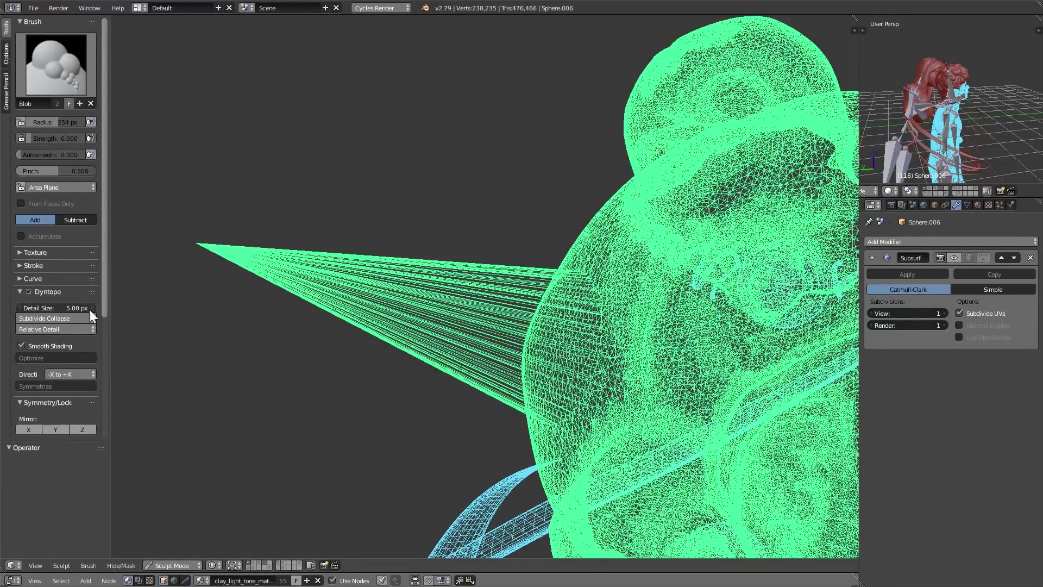
pyautogui.moveTo(304, 323); pyautogui.dragTo(256, 289, button='middle')
pyautogui.moveTo(220, 261)
pyautogui.mouseDown()
pyautogui.moveTo(487, 311)
pyautogui.moveTo(548, 333)
pyautogui.moveTo(547, 344)
pyautogui.mouseUp()
pyautogui.moveTo(547, 344)
pyautogui.mouseDown(button='middle')
pyautogui.moveTo(480, 352)
pyautogui.moveTo(654, 362)
pyautogui.moveTo(535, 353)
pyautogui.mouseUp(button='middle')
pyautogui.moveTo(371, 360); pyautogui.dragTo(317, 397)
pyautogui.press('z')
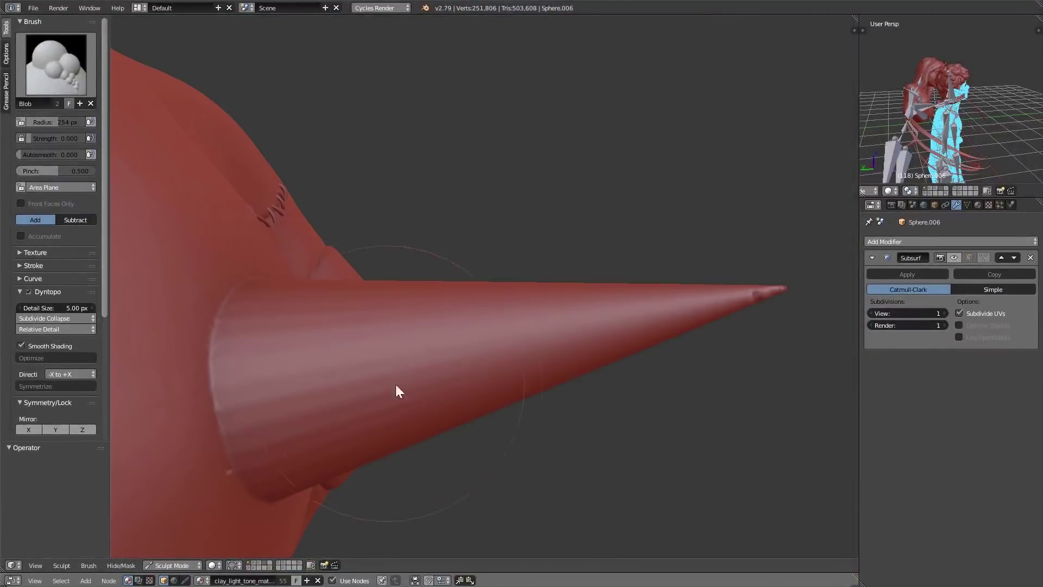
# Reduce the Blob brush radius to 110 px for working on the horn
pyautogui.moveTo(395, 383)
pyautogui.mouseDown(button='middle')
pyautogui.moveTo(319, 390)
pyautogui.moveTo(491, 356)
pyautogui.mouseUp(button='middle')
pyautogui.press('f')
pyautogui.click(441, 354)
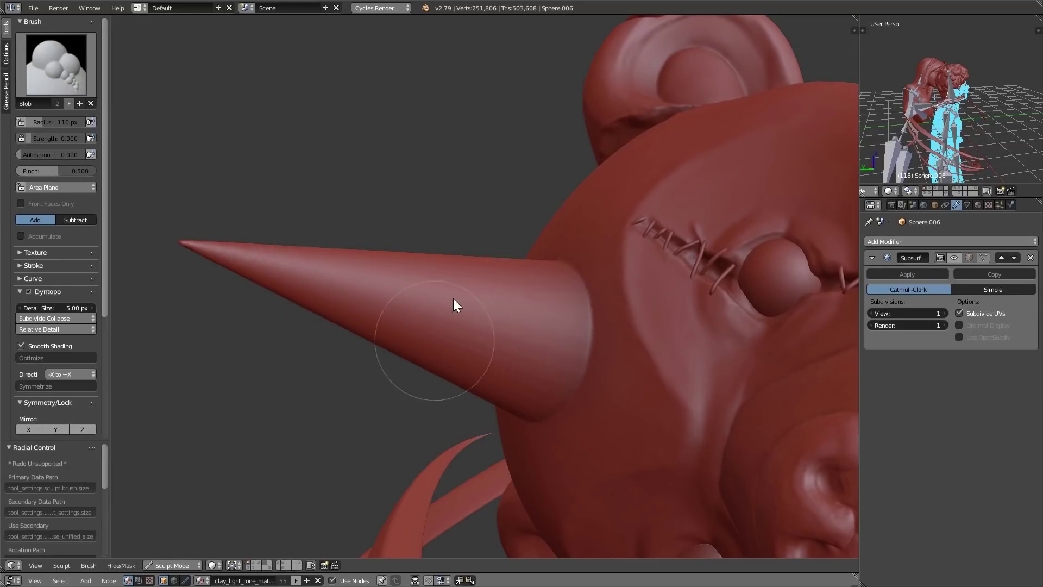
pyautogui.moveTo(340, 329); pyautogui.dragTo(486, 372, button='middle')
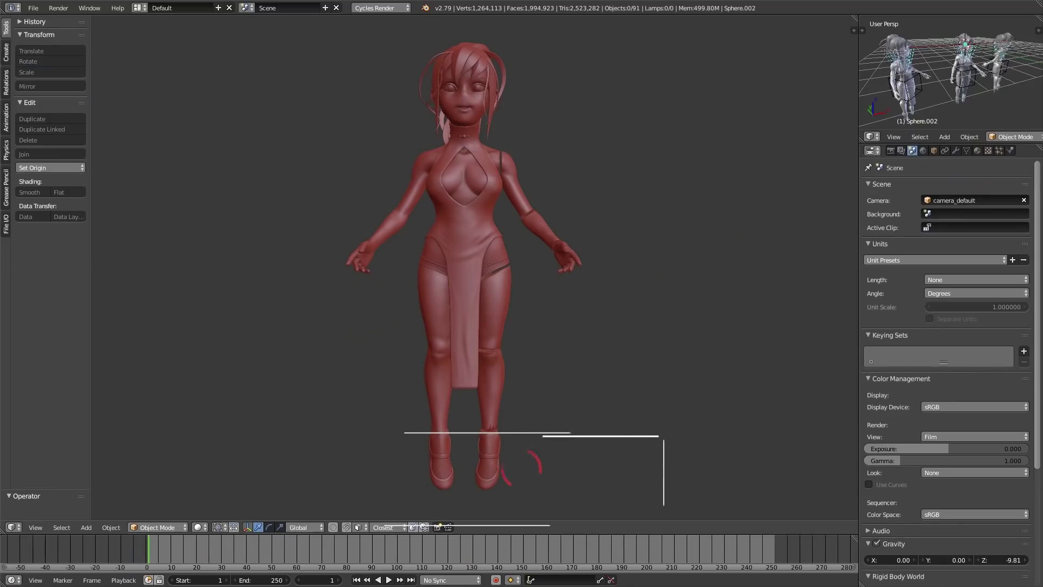
# Select the standing female character's body mesh, keeping it in place
pyautogui.moveTo(639, 385)
pyautogui.mouseDown(button='middle')
pyautogui.moveTo(532, 408)
pyautogui.moveTo(548, 332)
pyautogui.mouseUp(button='middle')
pyautogui.keyDown('shift'); pyautogui.moveTo(548, 332); pyautogui.dragTo(509, 440, button='middle'); pyautogui.keyUp('shift')
pyautogui.scroll(5, 540, 412)
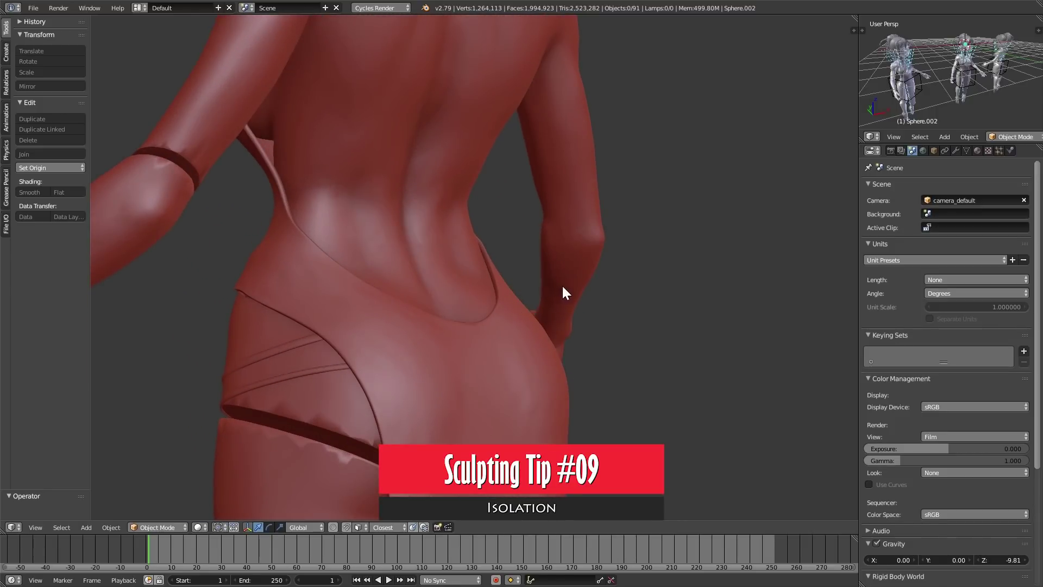
pyautogui.rightClick(563, 288)
pyautogui.moveTo(563, 290); pyautogui.dragTo(485, 289, button='middle')
pyautogui.moveTo(437, 354); pyautogui.dragTo(533, 303, button='middle')
pyautogui.press('g')
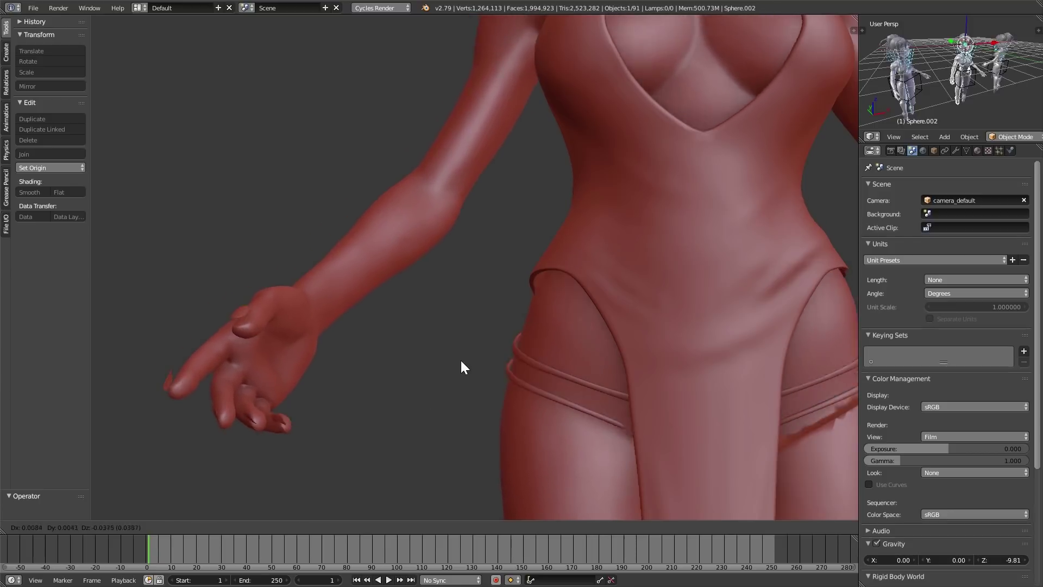
pyautogui.rightClick(463, 351)
# Isolate the character's forearm and hand with a view clipping border, inspect them, and clear the clipping
pyautogui.moveTo(463, 357); pyautogui.dragTo(512, 385, button='middle')
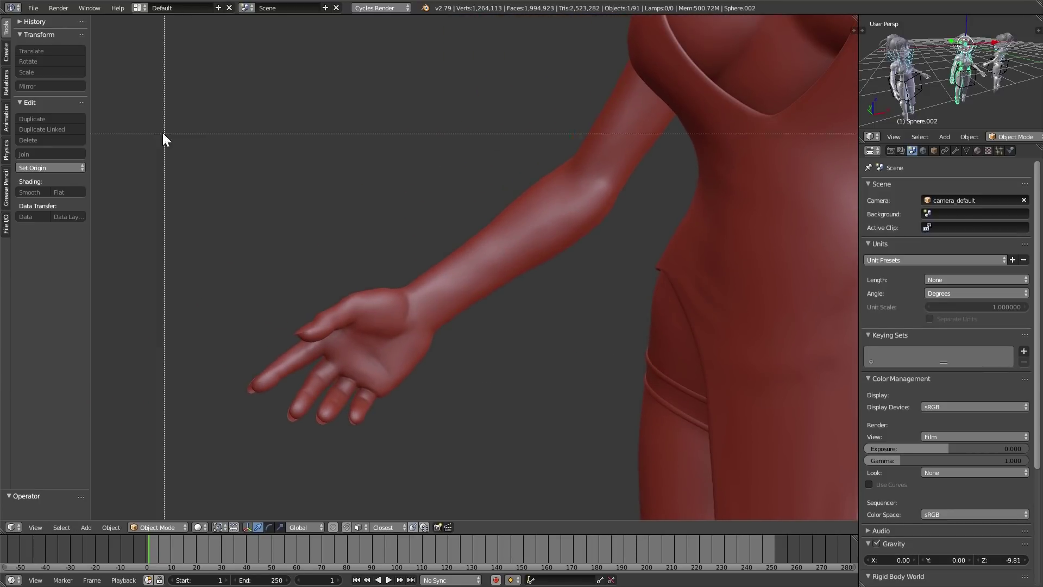
pyautogui.moveTo(157, 124); pyautogui.dragTo(581, 477)
pyautogui.moveTo(580, 472); pyautogui.dragTo(530, 445, button='middle')
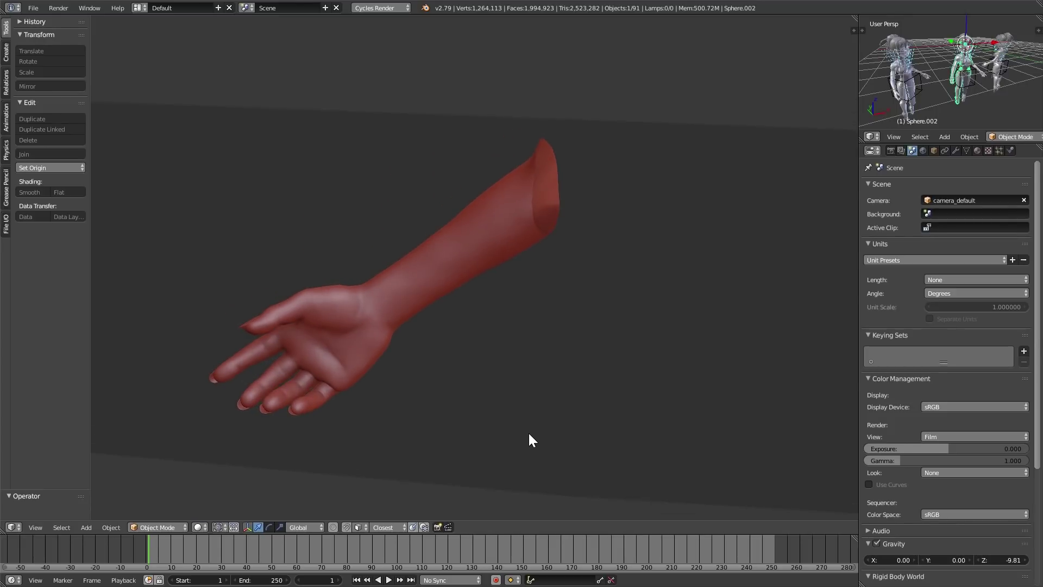
pyautogui.hotkey('alt', 'b')
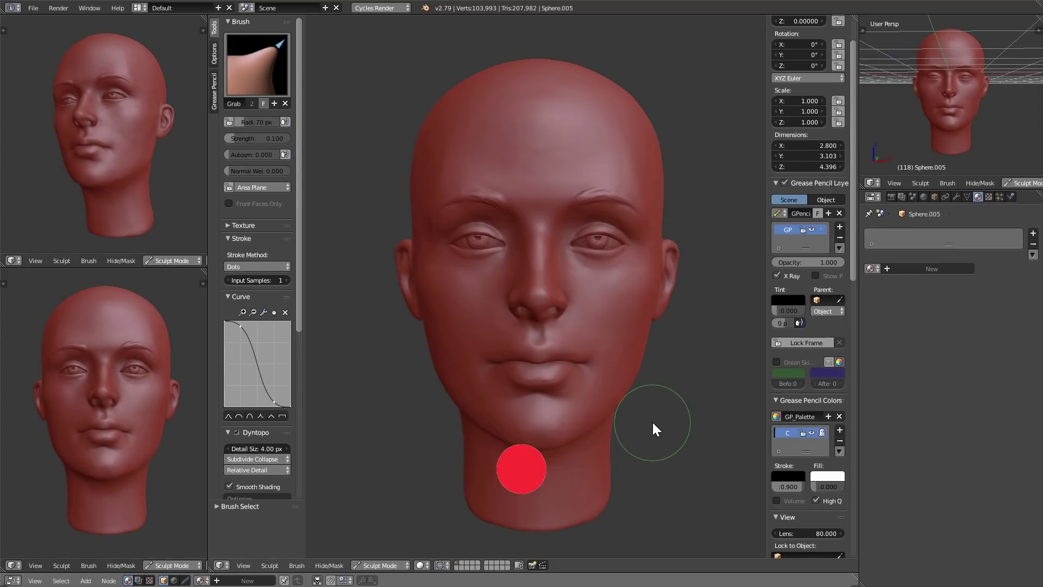
# Switch to the Mask brush for sculpting the bald head
pyautogui.moveTo(647, 458)
pyautogui.mouseDown(button='middle')
pyautogui.moveTo(668, 464)
pyautogui.moveTo(647, 472)
pyautogui.mouseUp(button='middle')
pyautogui.click(283, 89)
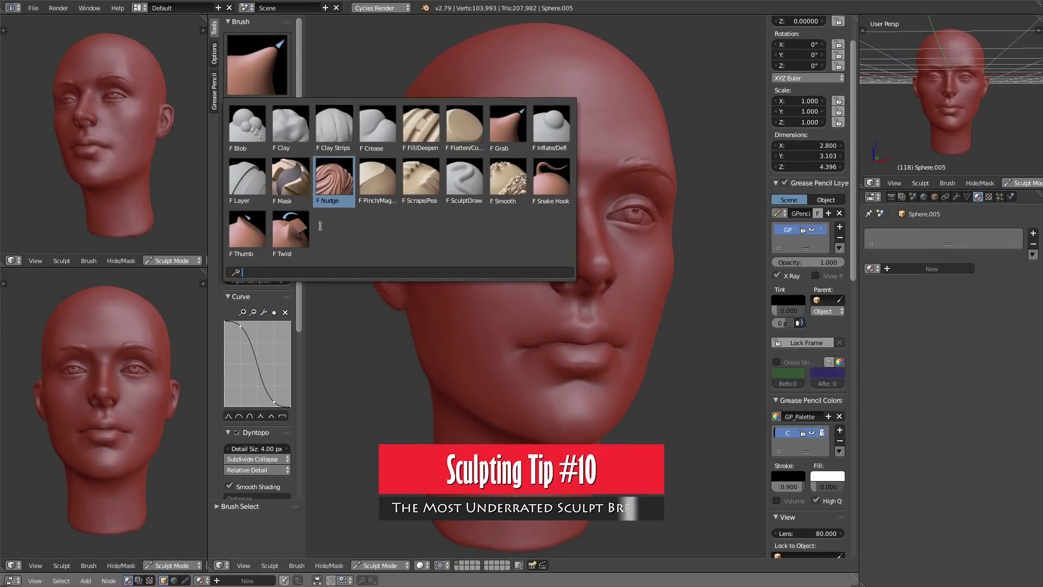
pyautogui.click(291, 179)
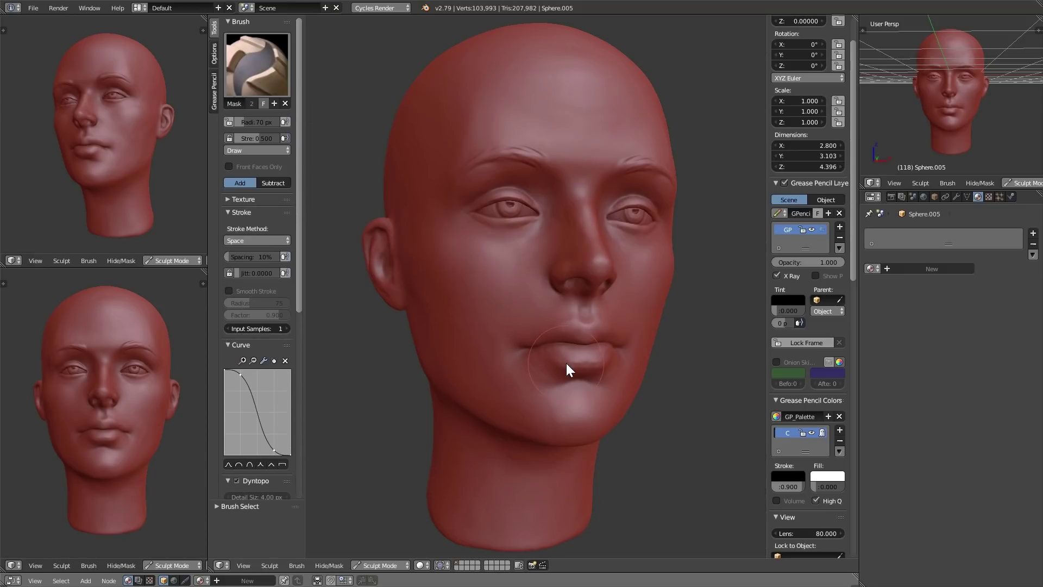
pyautogui.press('g')
pyautogui.press('m')
# Paint a mask across the head's lips with the 70 px Mask brush
pyautogui.moveTo(606, 431)
pyautogui.mouseDown(button='middle')
pyautogui.moveTo(592, 442)
pyautogui.moveTo(612, 381)
pyautogui.moveTo(594, 422)
pyautogui.moveTo(550, 392)
pyautogui.mouseUp(button='middle')
pyautogui.moveTo(557, 394)
pyautogui.mouseDown()
pyautogui.moveTo(529, 380)
pyautogui.moveTo(592, 377)
pyautogui.moveTo(621, 402)
pyautogui.mouseUp()
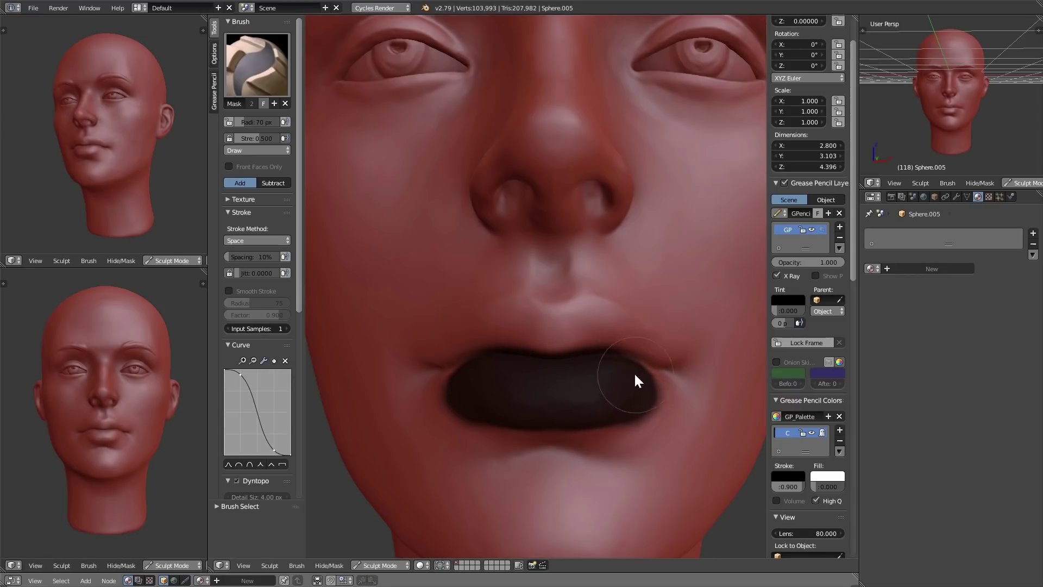
pyautogui.moveTo(646, 375)
pyautogui.mouseDown()
pyautogui.moveTo(670, 400)
pyautogui.moveTo(596, 426)
pyautogui.moveTo(591, 409)
pyautogui.mouseUp()
# Set the Mask brush radius to 53 px and extend the mask to the lip edges and mouth corners
pyautogui.press('f')
pyautogui.moveTo(591, 416)
pyautogui.mouseDown(button='middle')
pyautogui.moveTo(640, 331)
pyautogui.moveTo(585, 257)
pyautogui.mouseUp(button='middle')
pyautogui.click(632, 326)
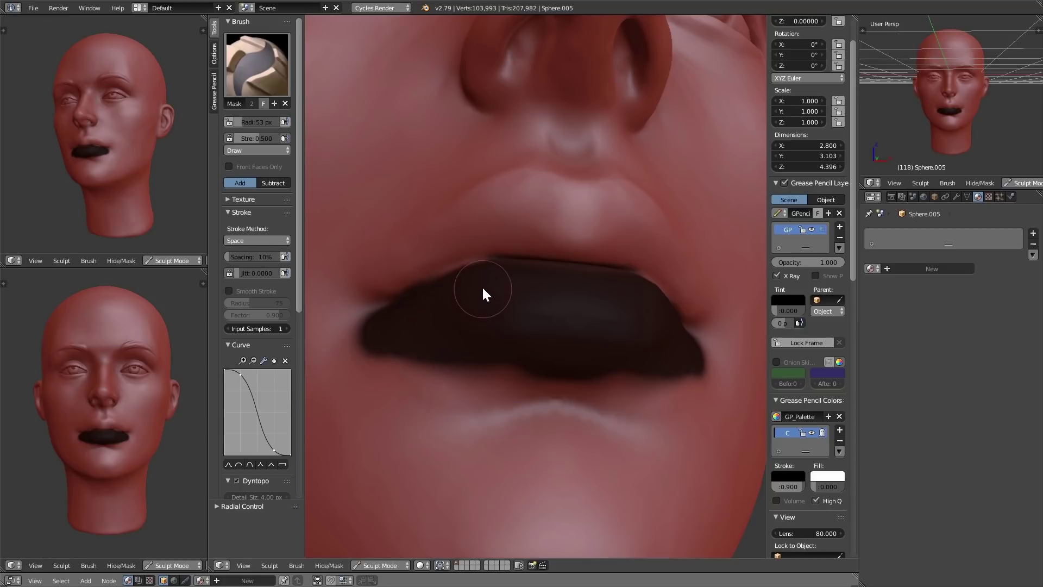
pyautogui.moveTo(483, 289)
pyautogui.mouseDown(button='middle')
pyautogui.moveTo(535, 240)
pyautogui.moveTo(603, 261)
pyautogui.moveTo(574, 386)
pyautogui.mouseUp(button='middle')
pyautogui.scroll(2, 575, 396)
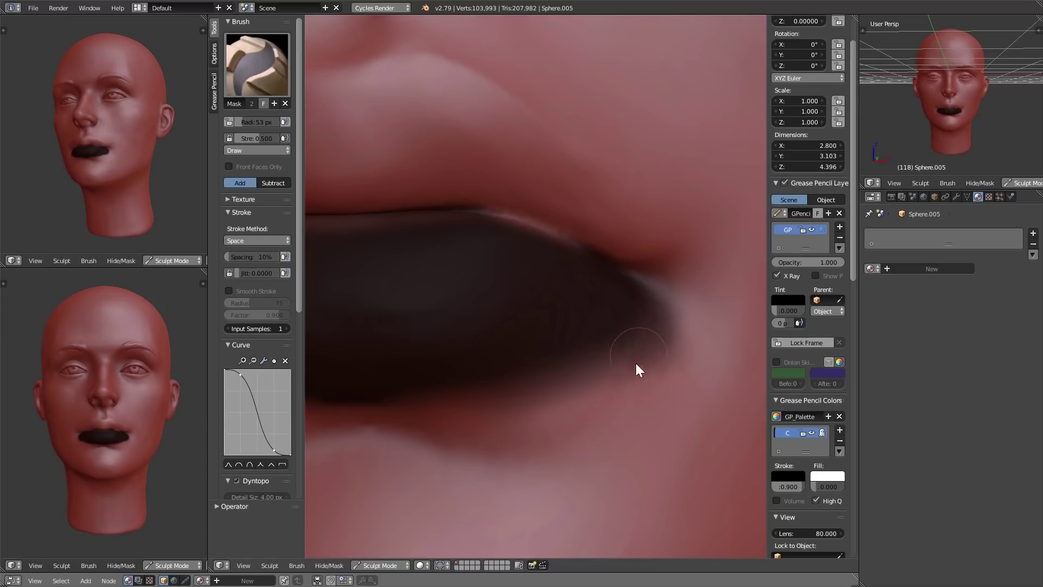
# Invert the mask so only the lips remain editable on the head
pyautogui.scroll(-6, 641, 307)
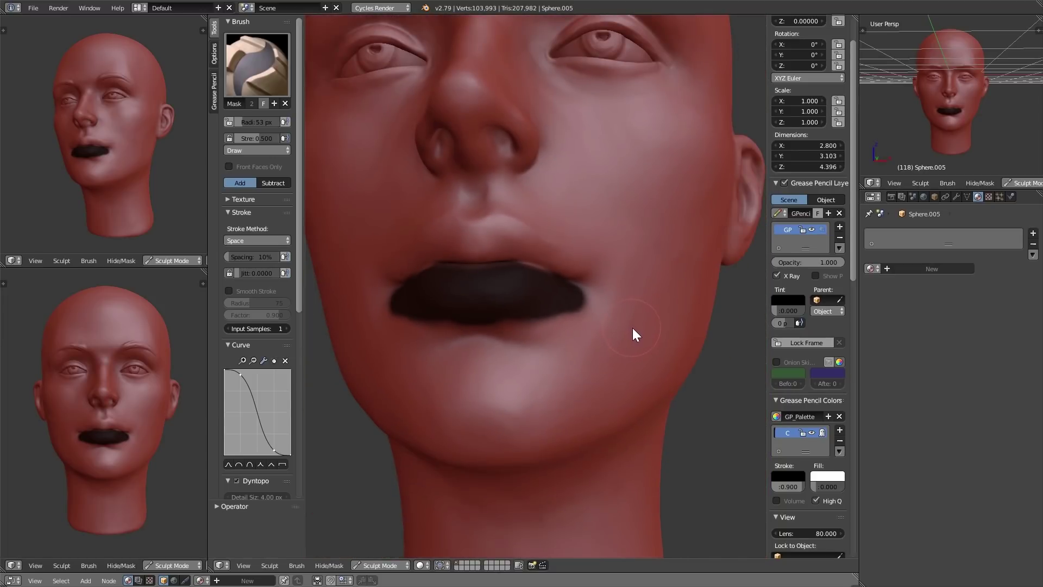
pyautogui.hotkey('ctrl', 'i')
pyautogui.moveTo(621, 331); pyautogui.dragTo(599, 409, button='middle')
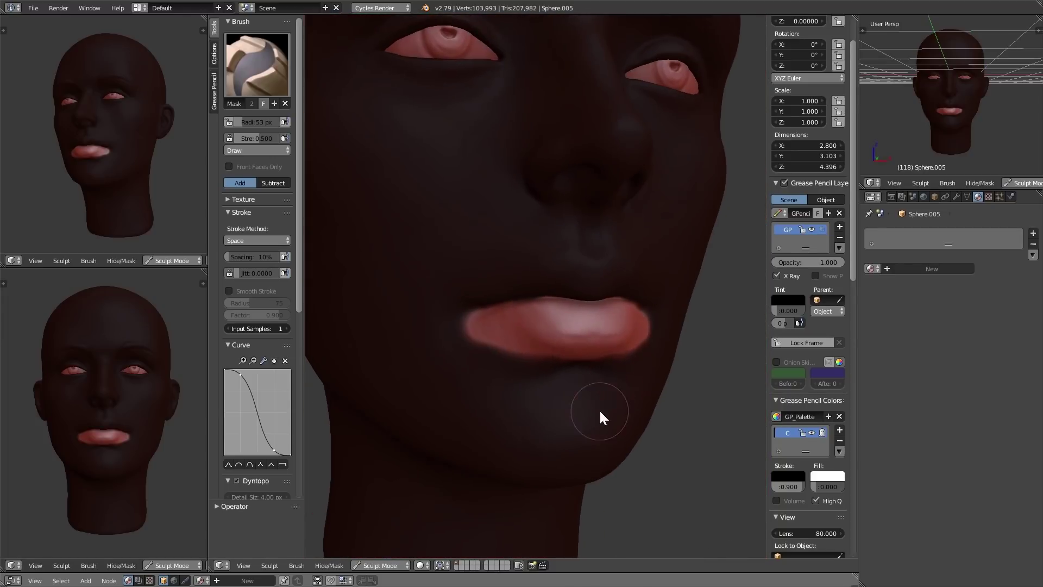
# Set the Mask brush radius to 29 px and inspect the mask along the upper lip's edge from the front and side
pyautogui.scroll(5, 599, 409)
pyautogui.press('f')
pyautogui.click(515, 298)
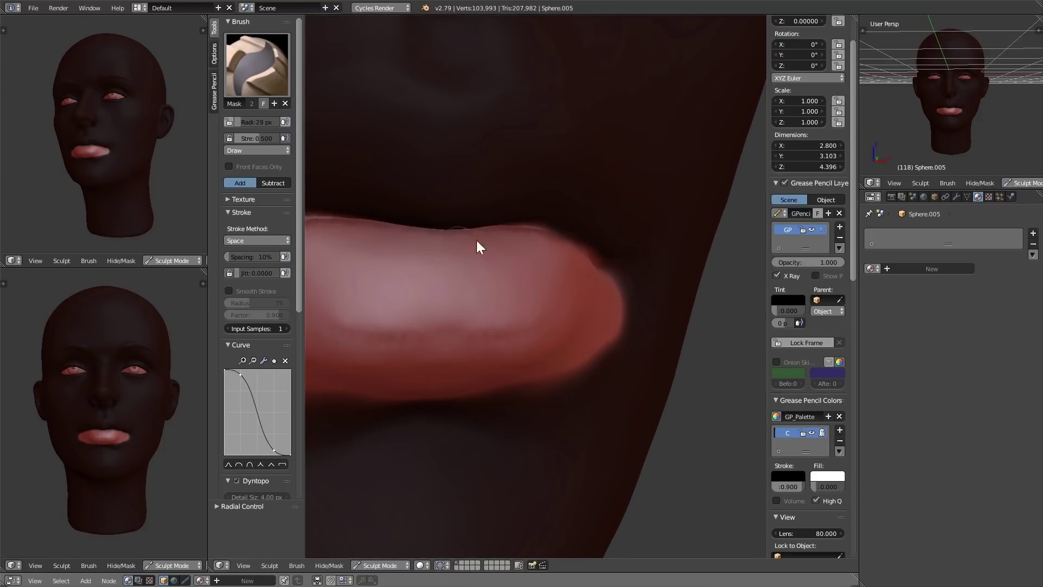
pyautogui.moveTo(575, 256)
pyautogui.mouseDown(button='middle')
pyautogui.moveTo(700, 337)
pyautogui.moveTo(575, 360)
pyautogui.moveTo(548, 315)
pyautogui.mouseUp(button='middle')
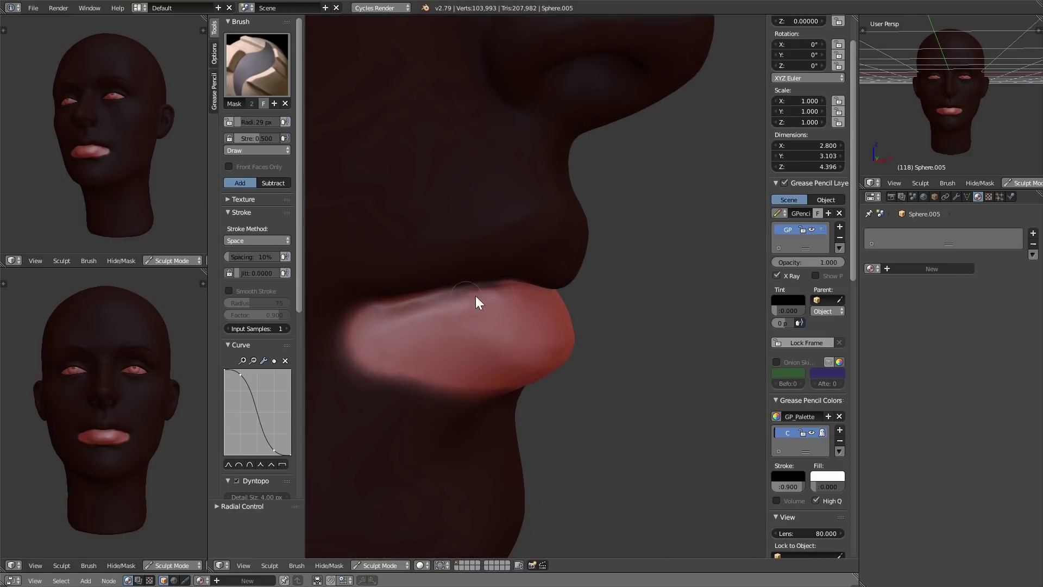
pyautogui.moveTo(467, 295); pyautogui.dragTo(556, 323, button='middle')
# Enlarge the Mask brush radius to 125 px beside the lips in the side view
pyautogui.press('f')
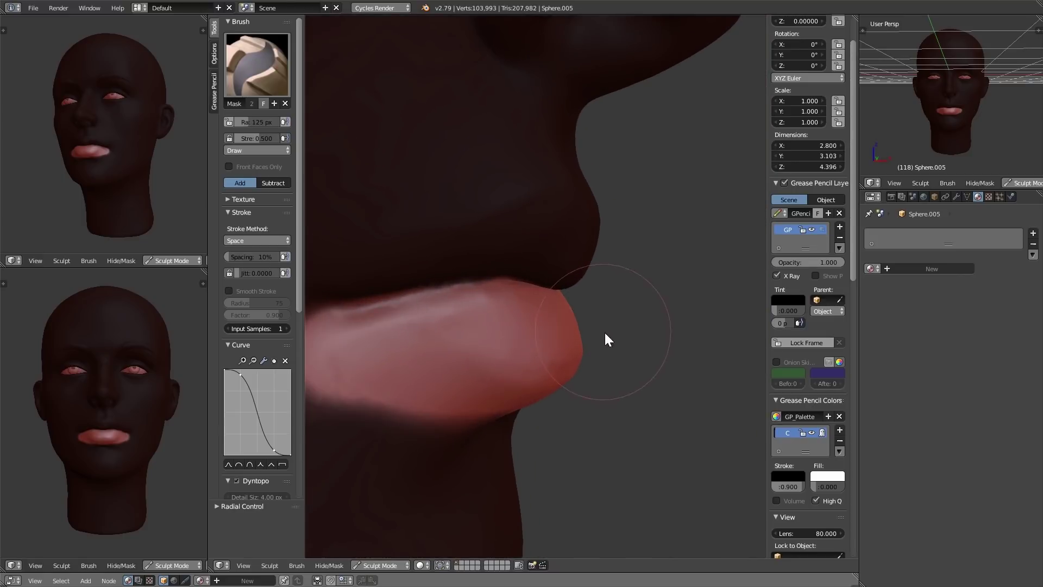
pyautogui.click(419, 312)
pyautogui.press('f')
pyautogui.click(643, 350)
pyautogui.press('f')
pyautogui.click(594, 325)
# Switch to the Grab brush with a 352 px radius and invert the mask so the lips are protected
pyautogui.press('g')
pyautogui.press('f')
pyautogui.click(585, 298)
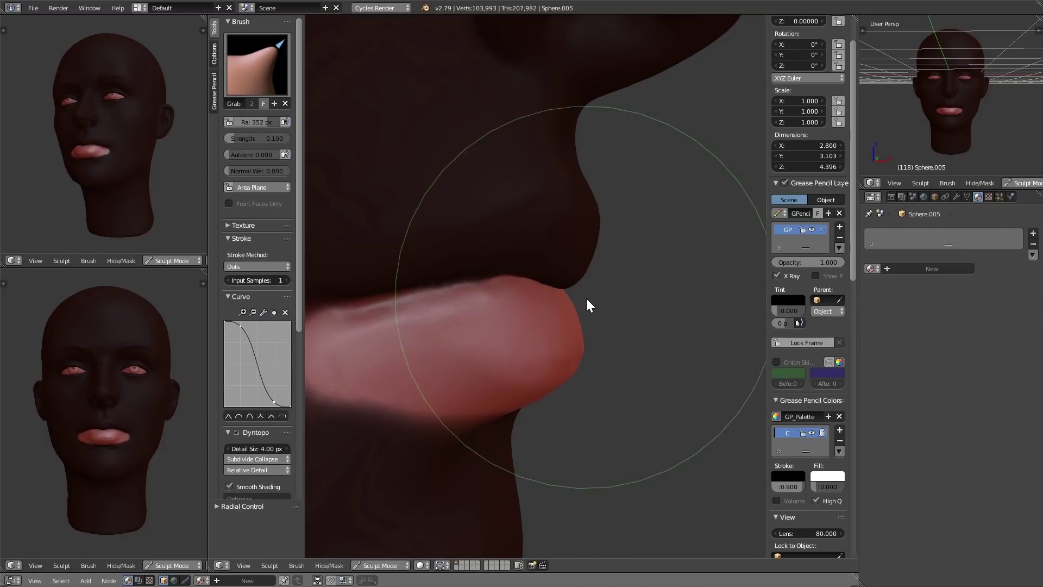
pyautogui.moveTo(577, 322)
pyautogui.mouseDown(button='middle')
pyautogui.moveTo(586, 327)
pyautogui.moveTo(551, 324)
pyautogui.moveTo(588, 347)
pyautogui.moveTo(576, 343)
pyautogui.mouseUp(button='middle')
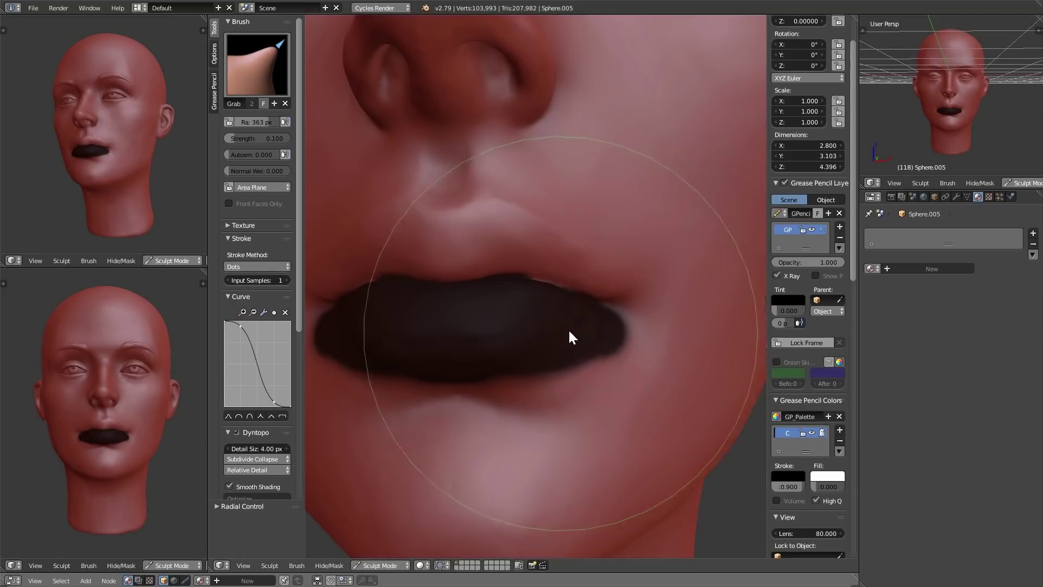
# Set the Grab brush radius to 449 px for the area around the masked lips
pyautogui.moveTo(571, 342)
pyautogui.mouseDown(button='middle')
pyautogui.moveTo(638, 350)
pyautogui.moveTo(597, 380)
pyautogui.moveTo(651, 329)
pyautogui.moveTo(674, 340)
pyautogui.mouseUp(button='middle')
pyautogui.press('f')
pyautogui.click(698, 333)
pyautogui.press('f')
pyautogui.click(674, 340)
pyautogui.press('g')
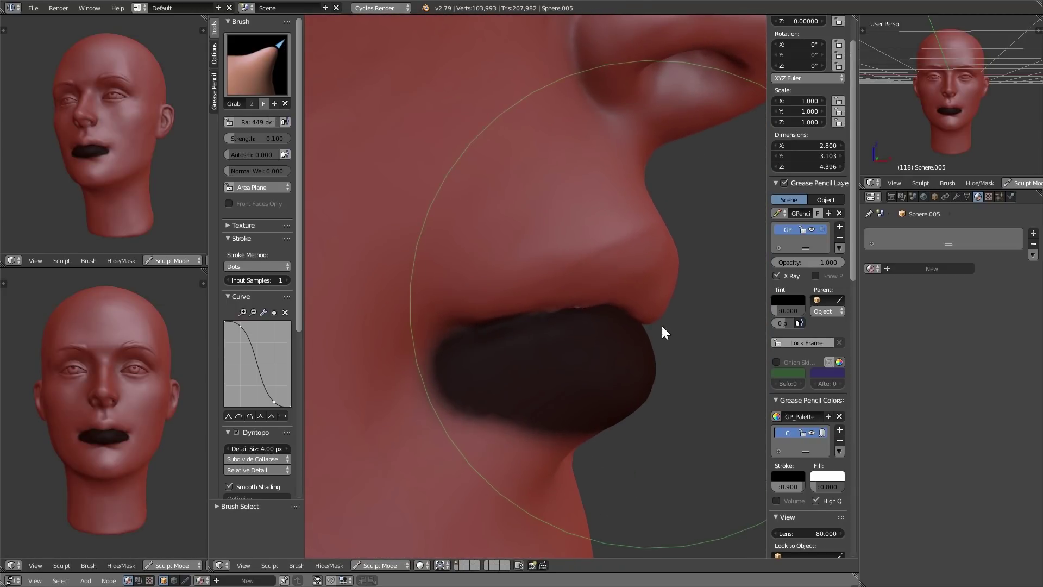
# Resize the Grab brush over the lips and clear the mask from the head
pyautogui.press('f')
pyautogui.click(594, 305)
pyautogui.moveTo(601, 314)
pyautogui.mouseDown(button='middle')
pyautogui.moveTo(610, 408)
pyautogui.moveTo(529, 380)
pyautogui.moveTo(560, 380)
pyautogui.moveTo(533, 363)
pyautogui.moveTo(583, 350)
pyautogui.moveTo(585, 386)
pyautogui.moveTo(706, 390)
pyautogui.moveTo(603, 391)
pyautogui.moveTo(461, 329)
pyautogui.mouseUp(button='middle')
pyautogui.hotkey('alt', 'm')
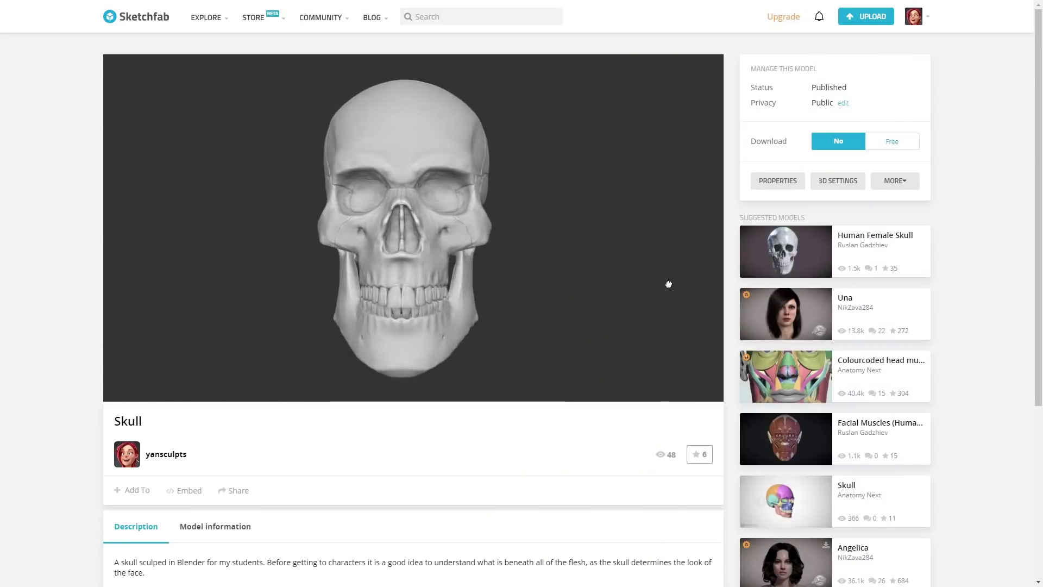
# Switch to the Skull model page on Sketchfab and examine the skull's side up close
pyautogui.scroll(4, 471, 266)
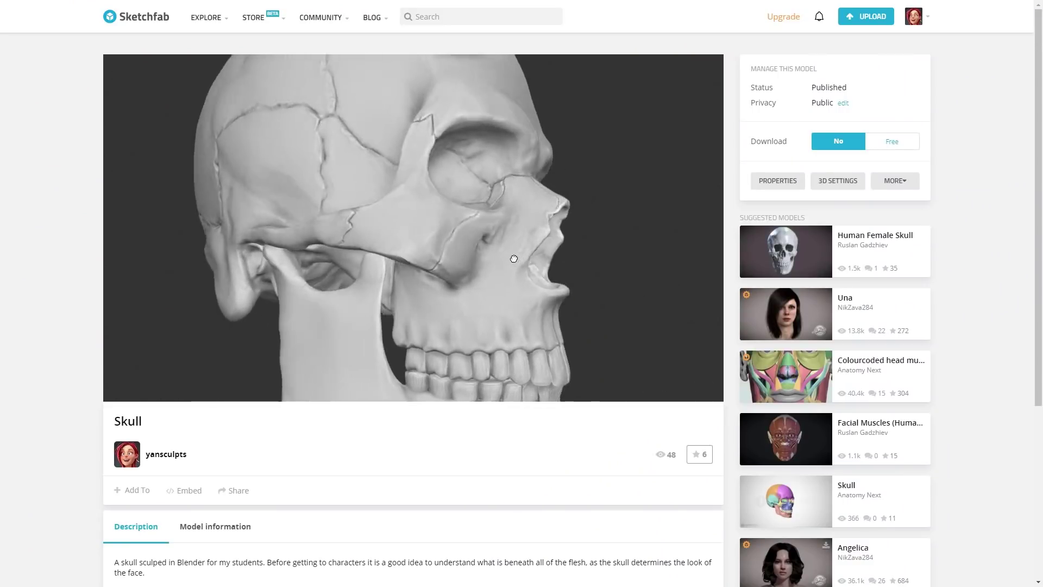